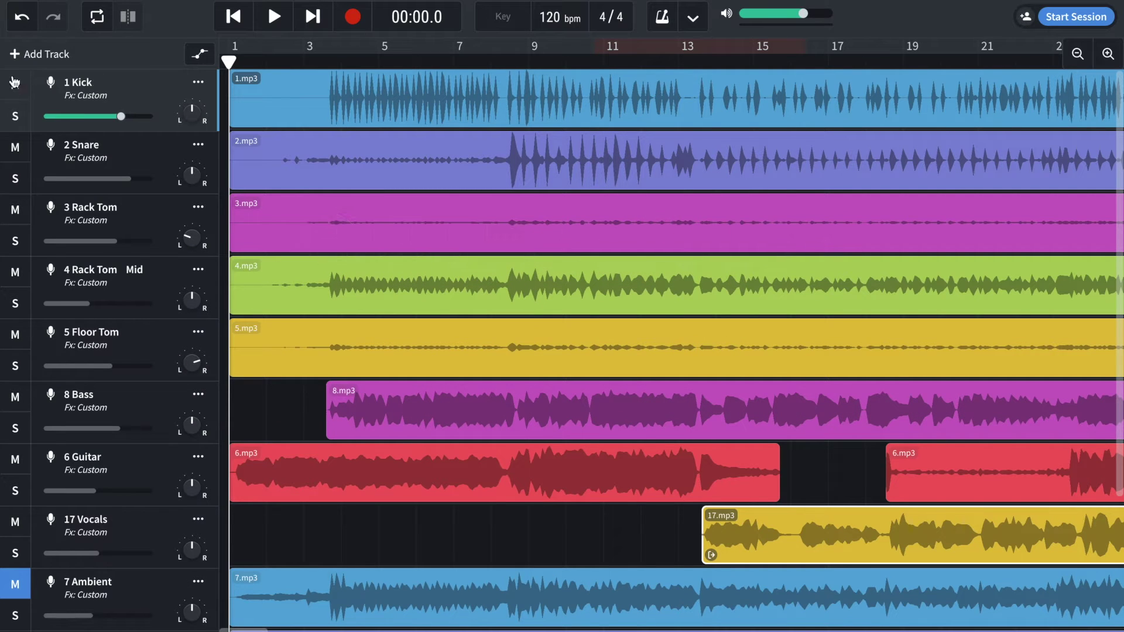
Step: Solo the Kick, audition it from just past bar 3, and open its Noise Gate, BL 1176 and Graphic EQ chain
click(15, 116)
drag(229, 62, 342, 60)
key(space)
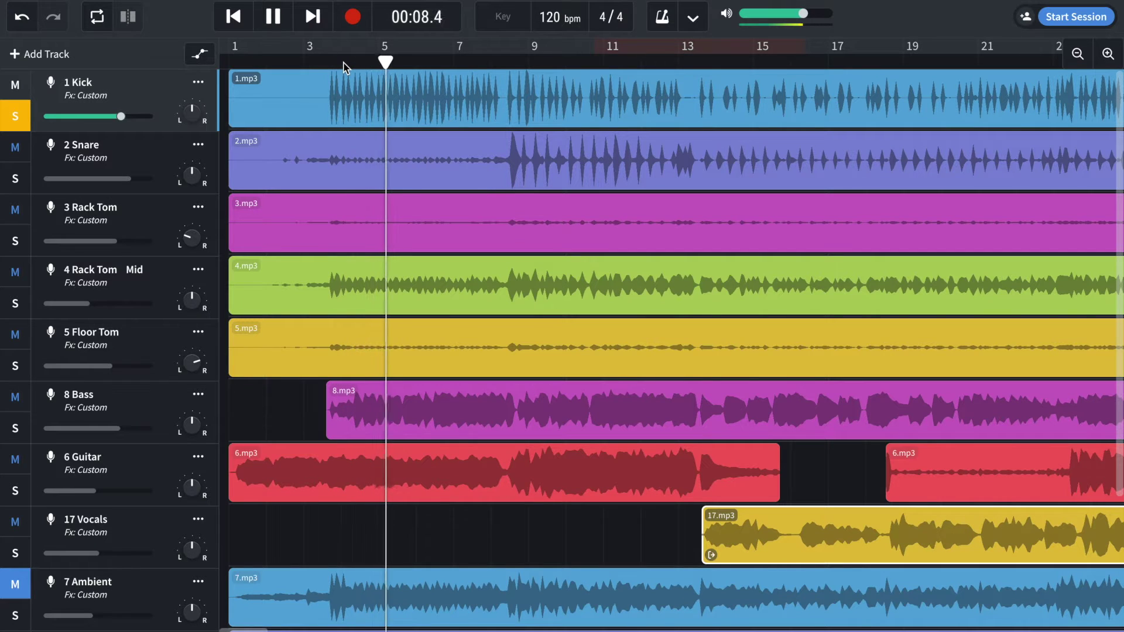
key(space)
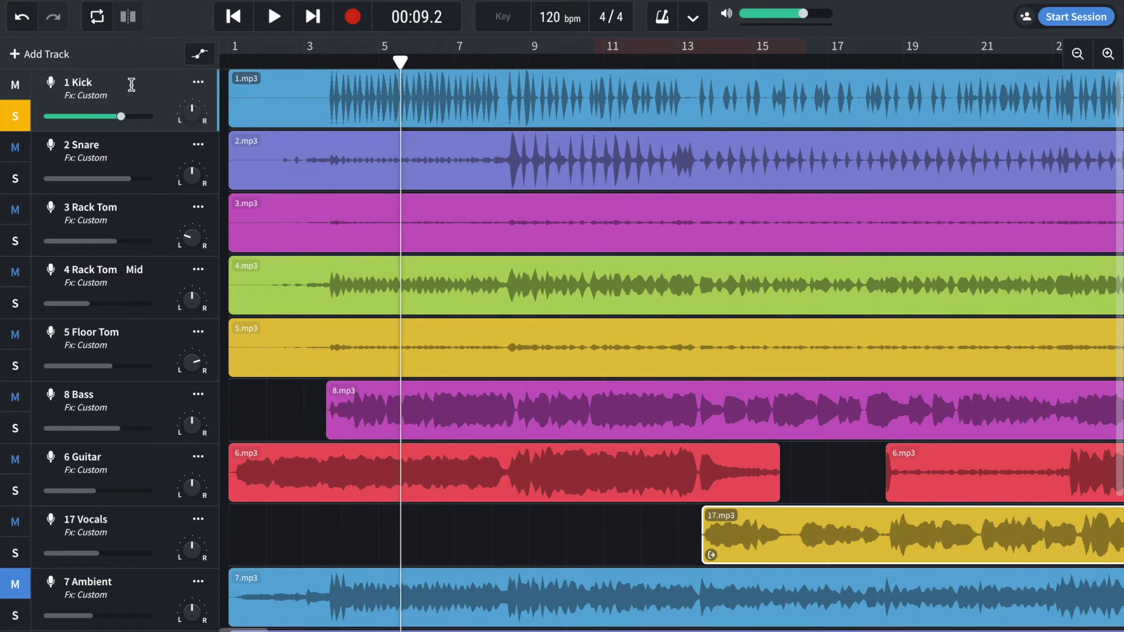
key(e)
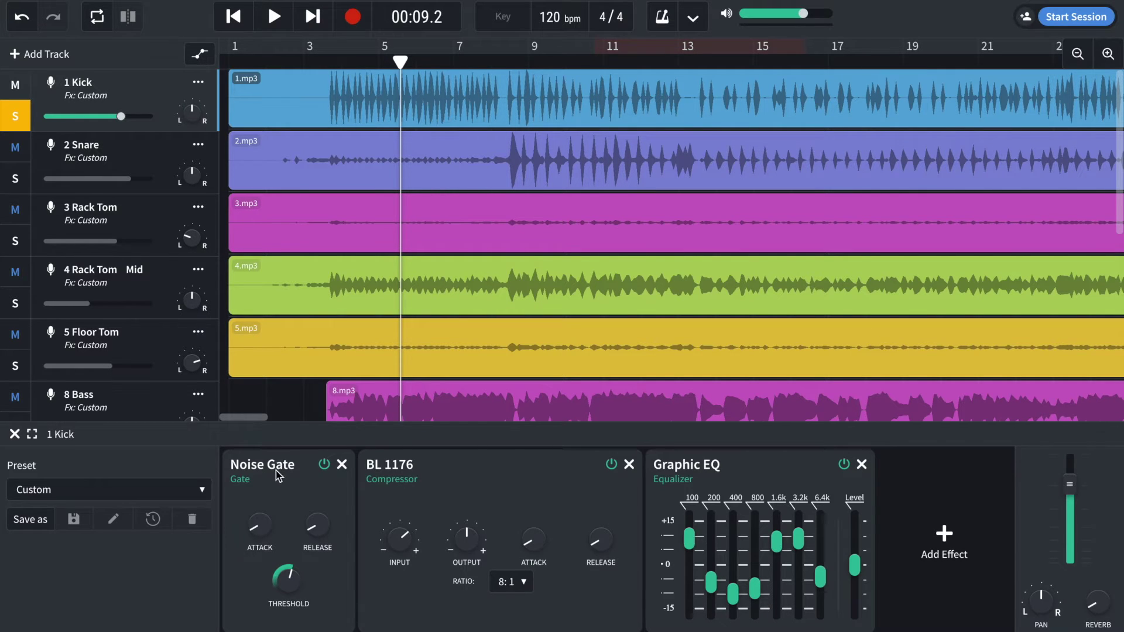
Step: Bypass the Kick's Graphic EQ, BL 1176 and Noise Gate, then audition from about 6 and 24 seconds
click(843, 465)
click(611, 465)
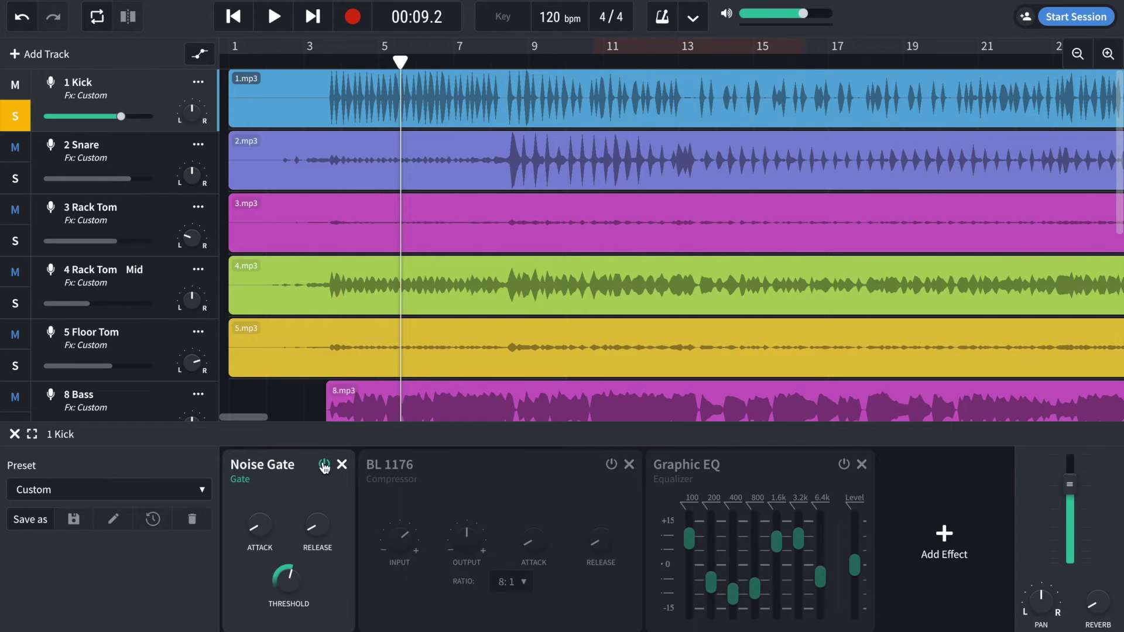
click(323, 465)
click(350, 60)
key(space)
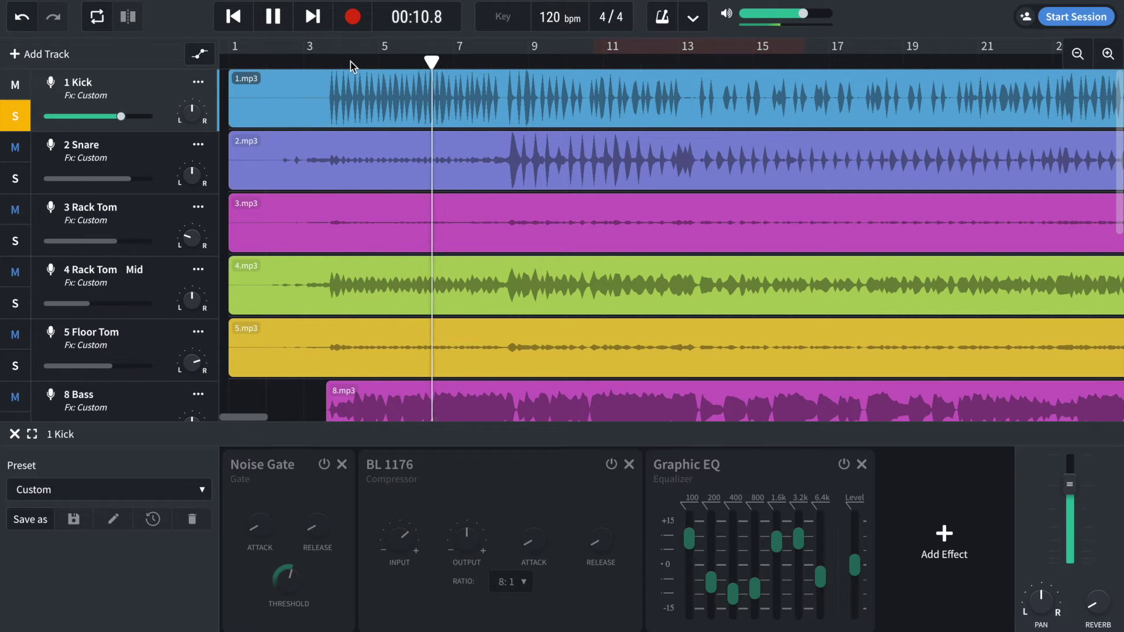
key(space)
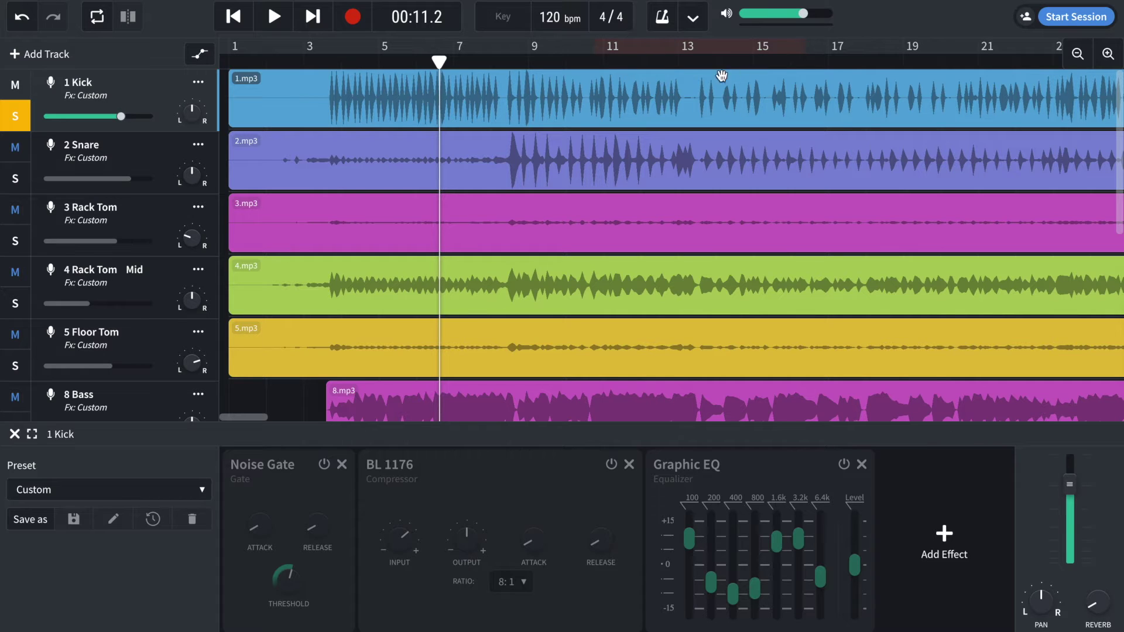
click(681, 63)
key(space)
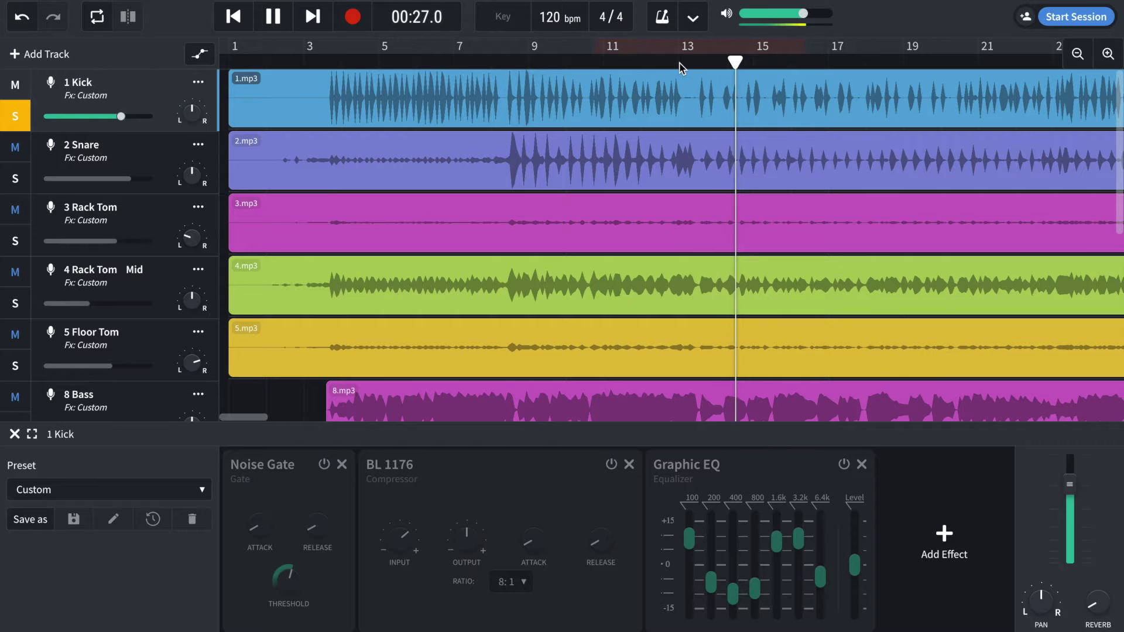
key(space)
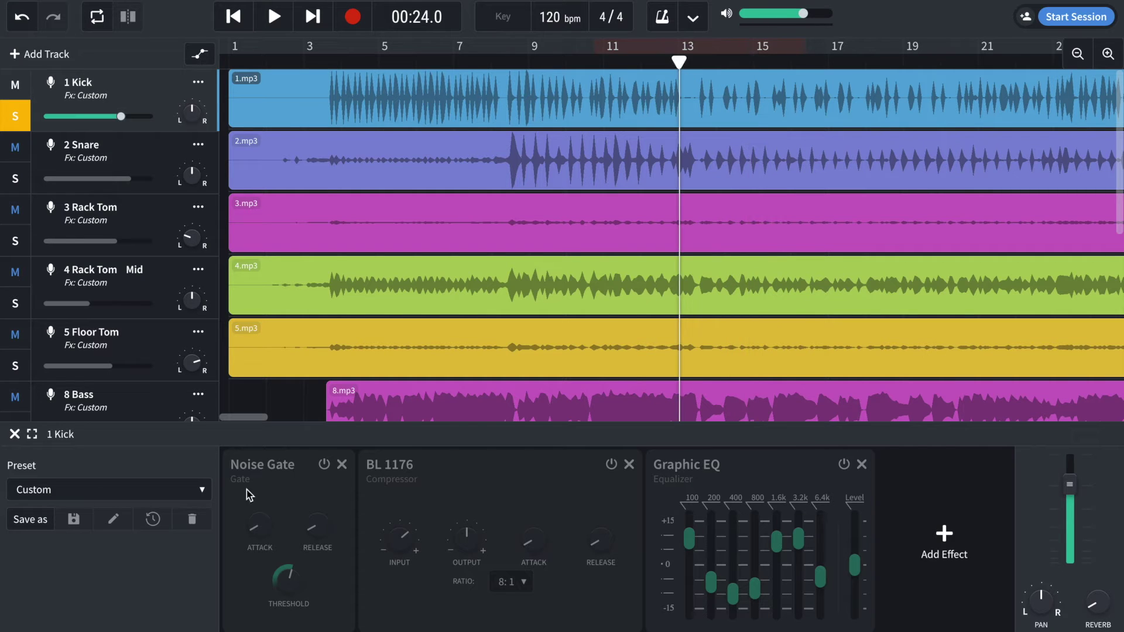
Step: Re-enable the Kick's Noise Gate and audition it, replaying from bar 13
click(324, 464)
key(space)
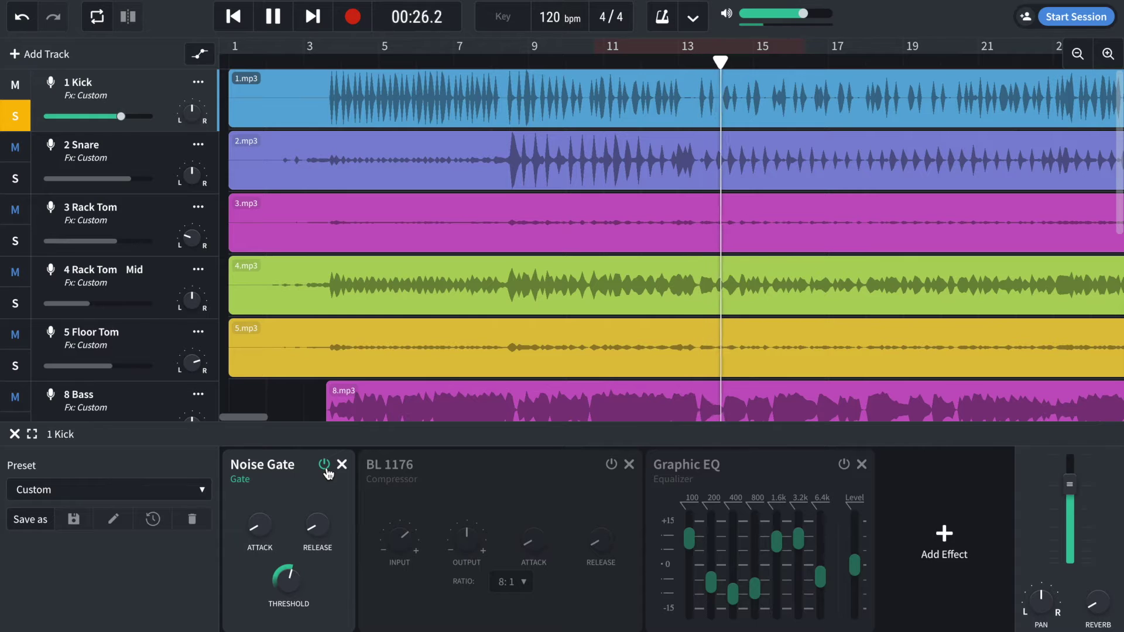
key(space)
mouse_move(335, 530)
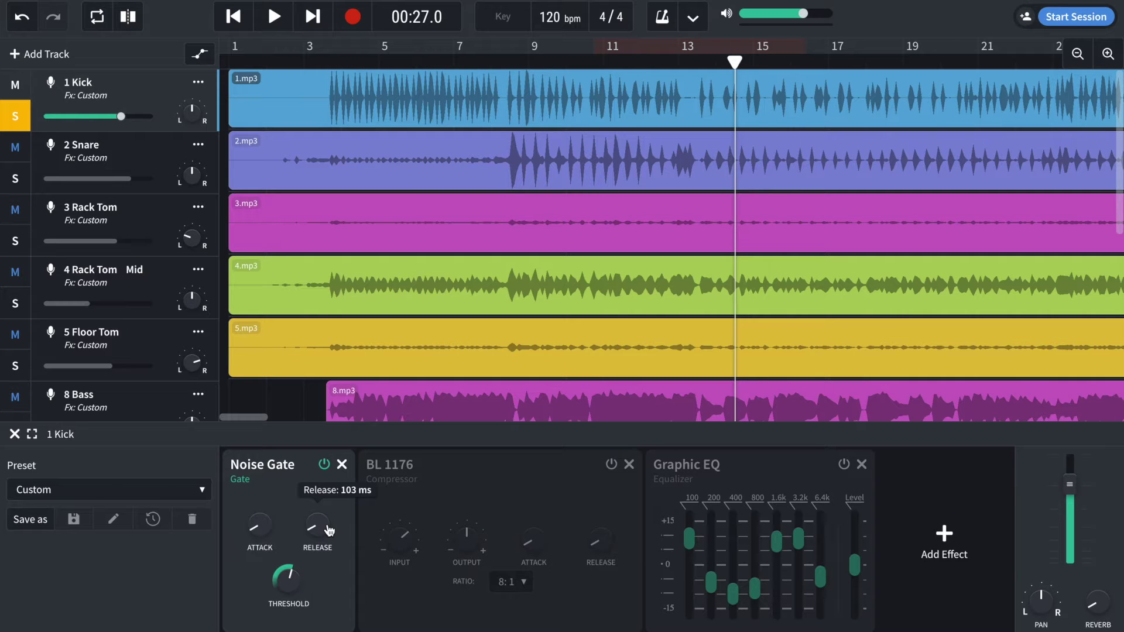
click(695, 64)
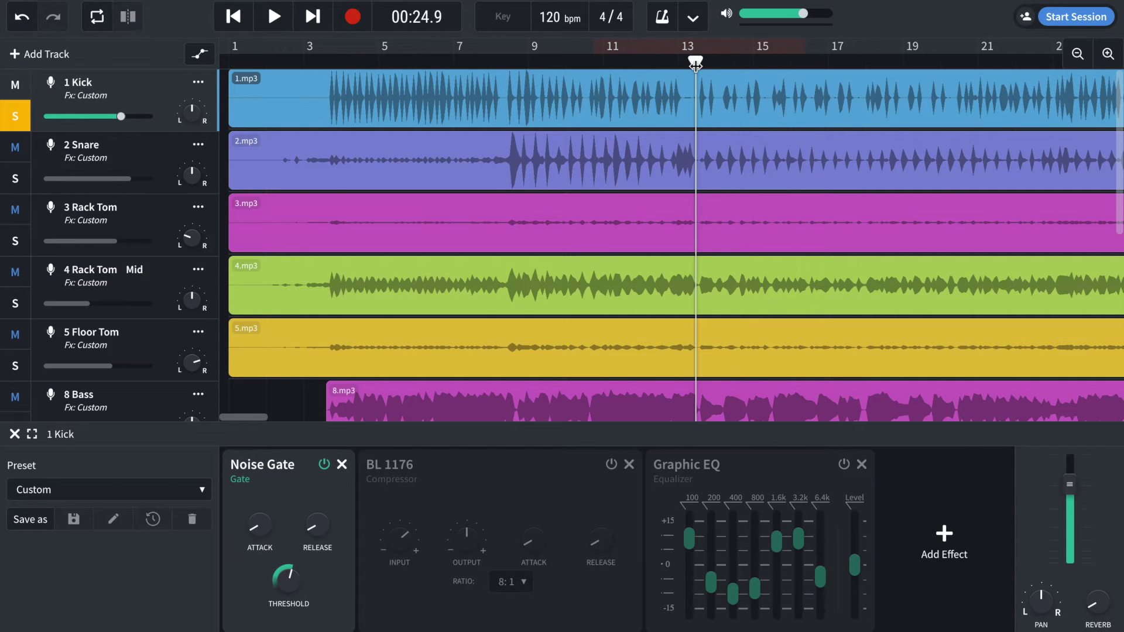
key(space)
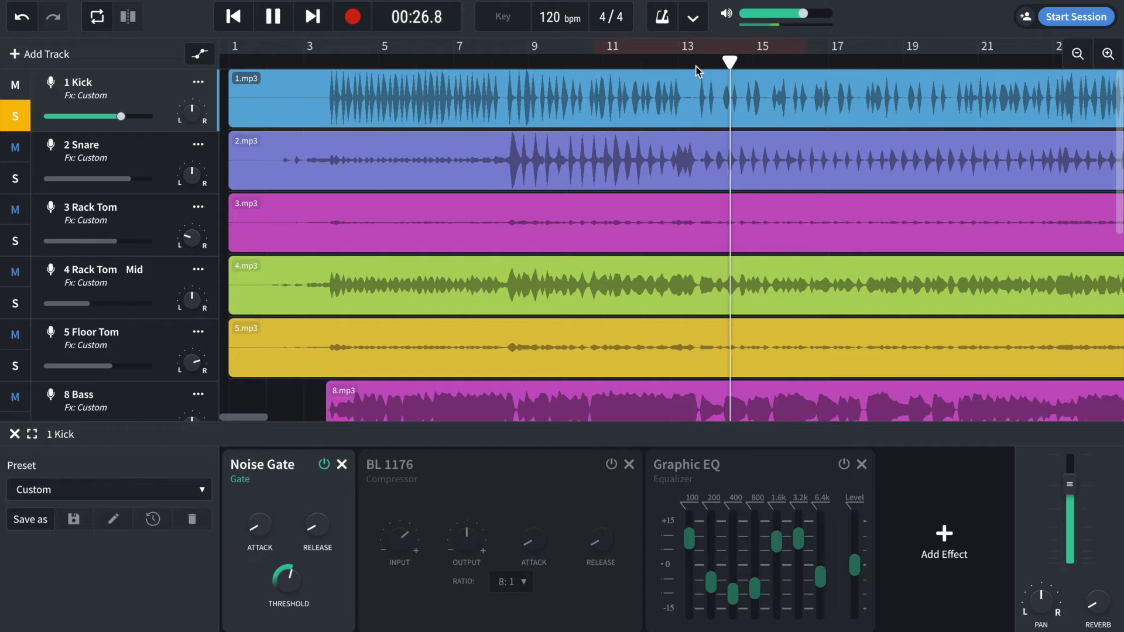
key(space)
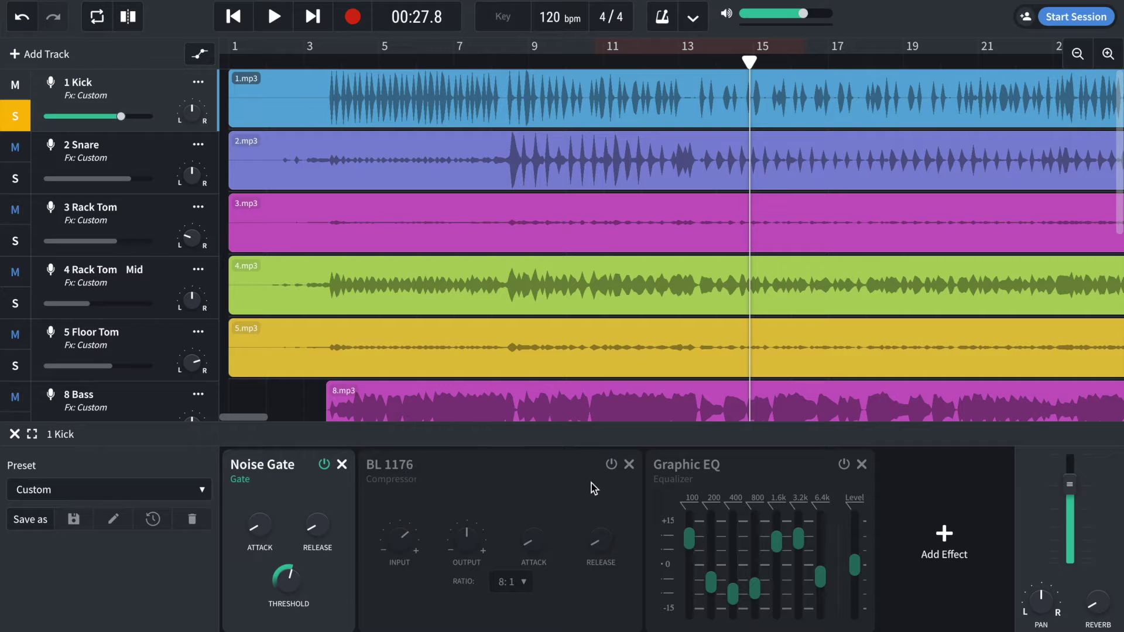
Step: Turn the Kick's BL 1176 (8:1 ratio) back on and audition it from about 24.8 seconds
click(611, 467)
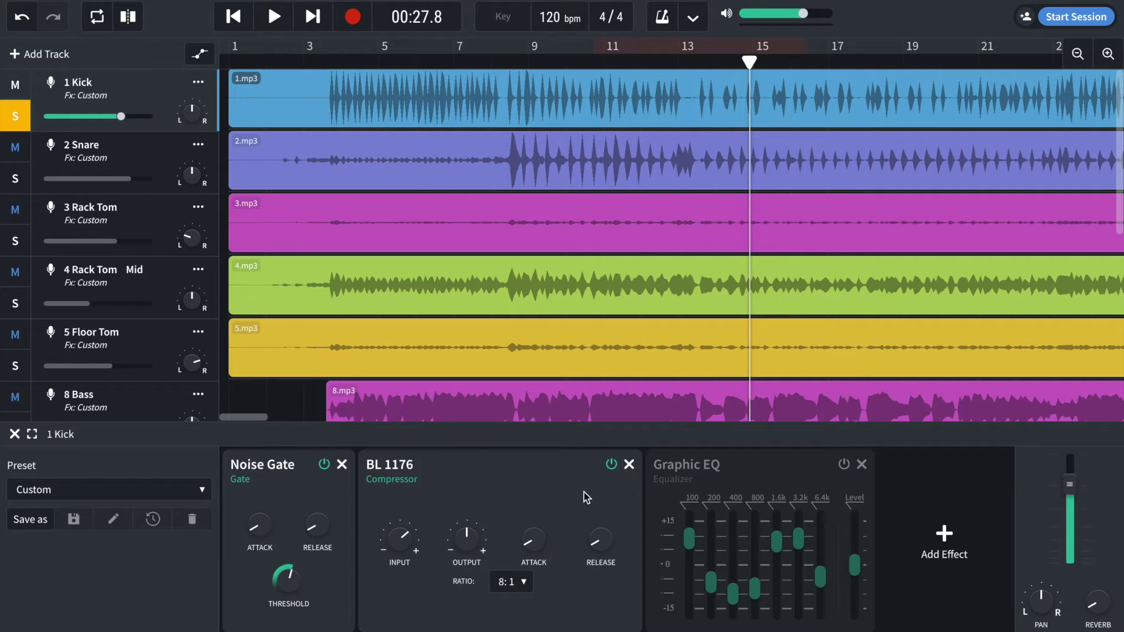
mouse_move(400, 550)
mouse_move(609, 549)
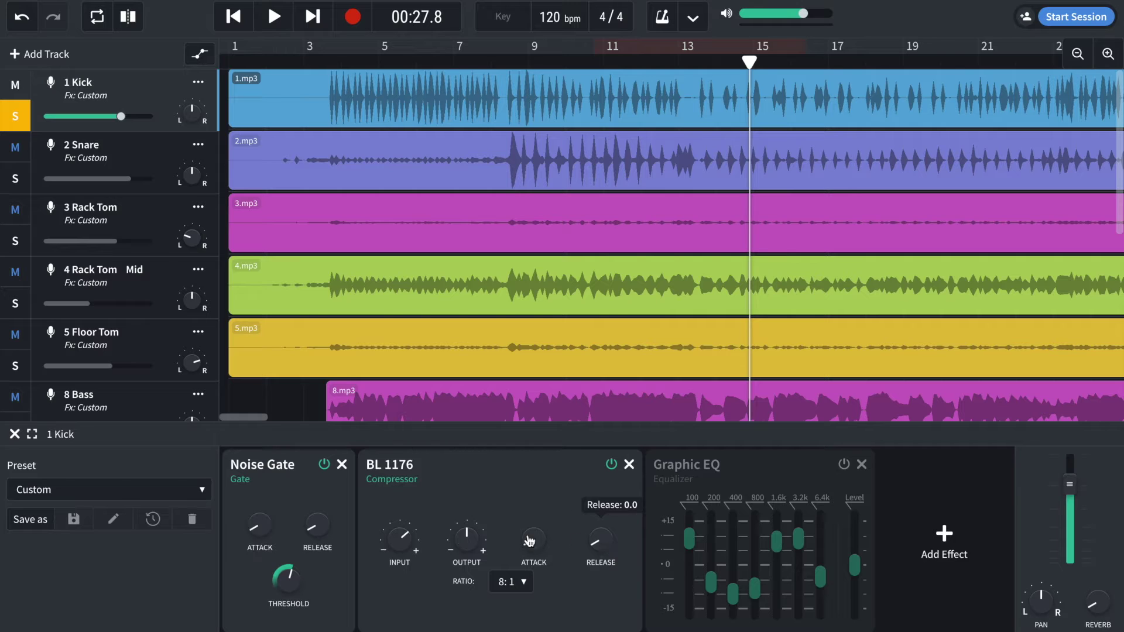
click(693, 63)
key(space)
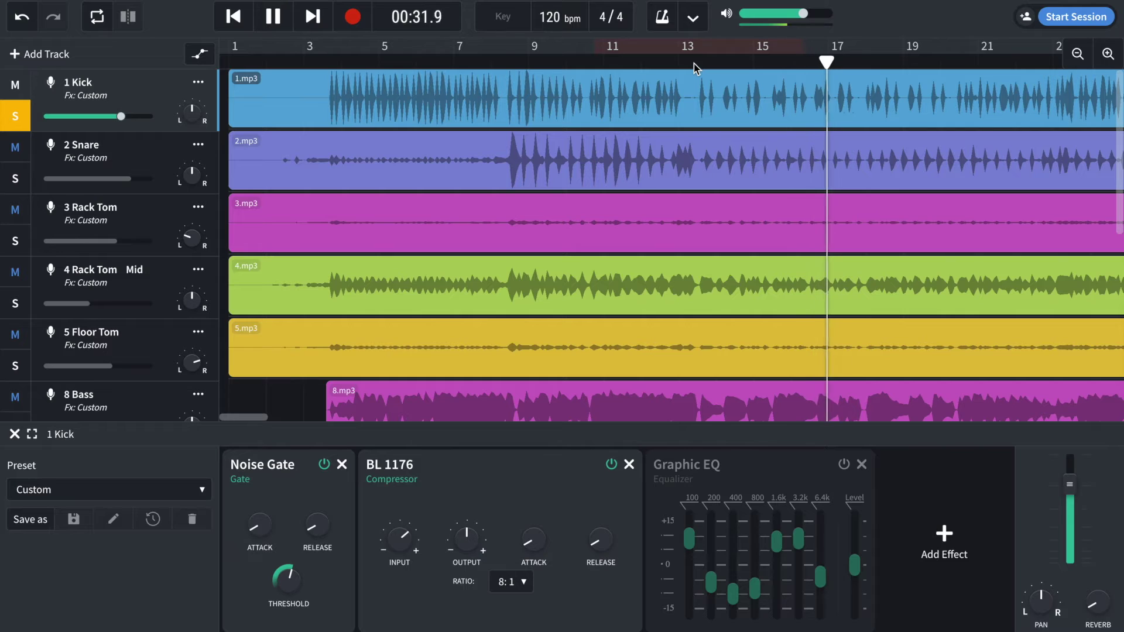
key(space)
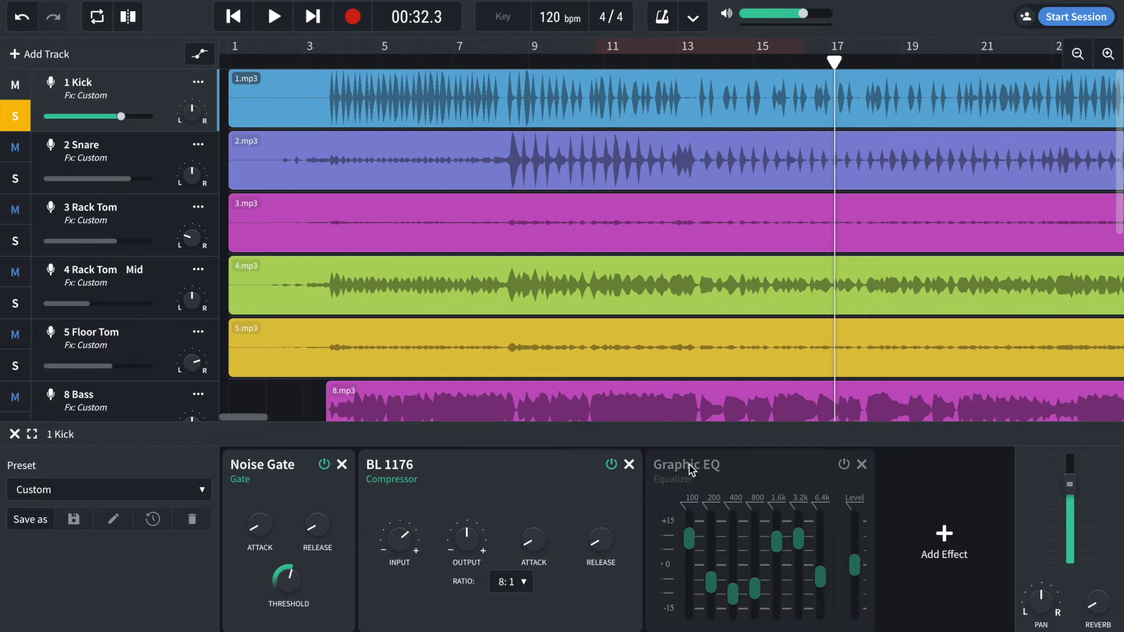
Step: Switch the Kick's Graphic EQ back on and play the full three-effect chain
click(844, 464)
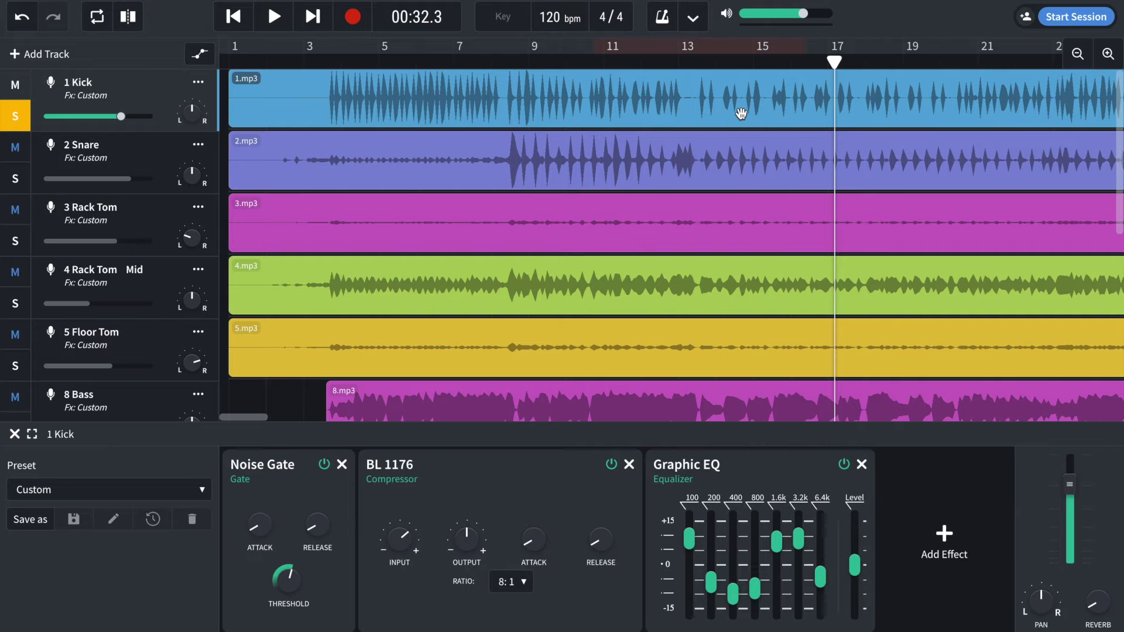
key(space)
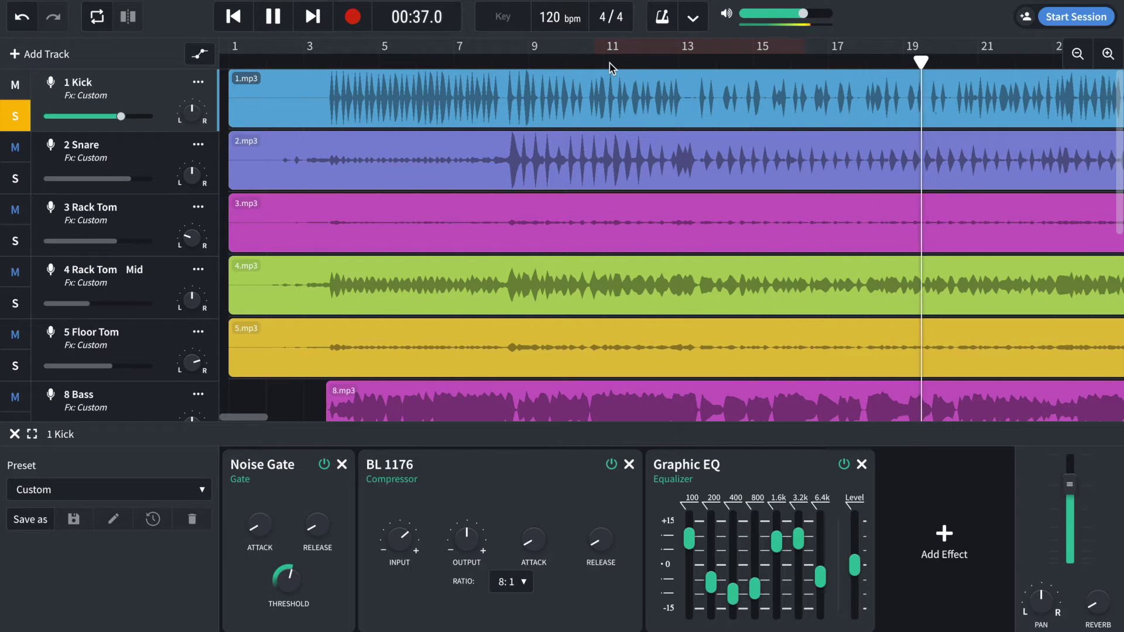
key(space)
Step: Bypass the Noise Gate, BL 1176 and Graphic EQ, then play from about 29.6 seconds to compare
click(324, 465)
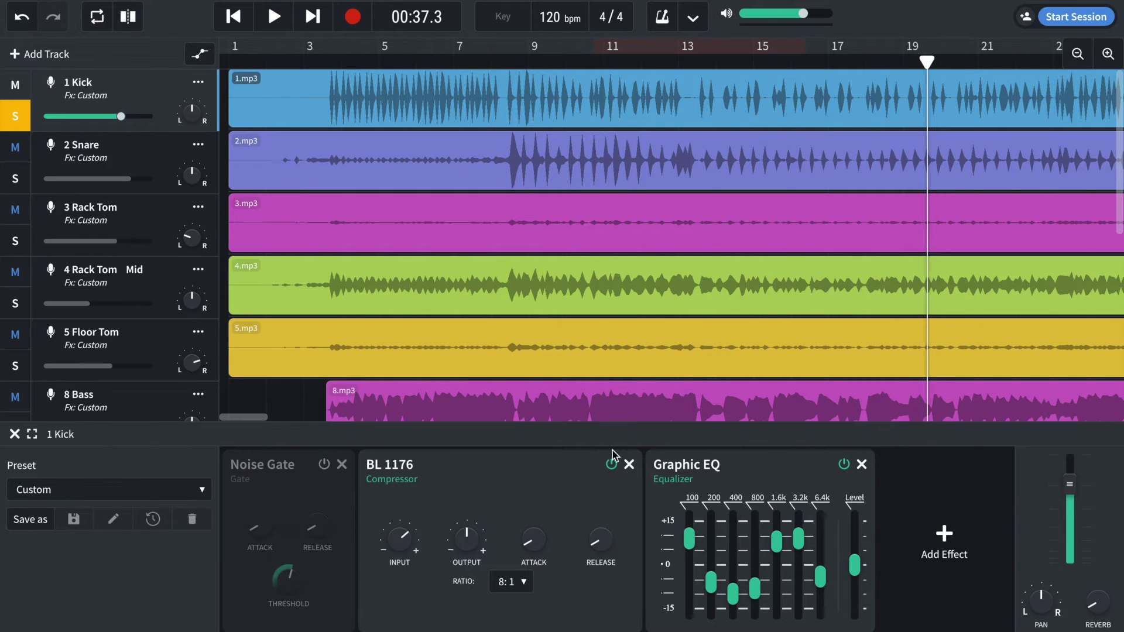
click(612, 466)
click(843, 464)
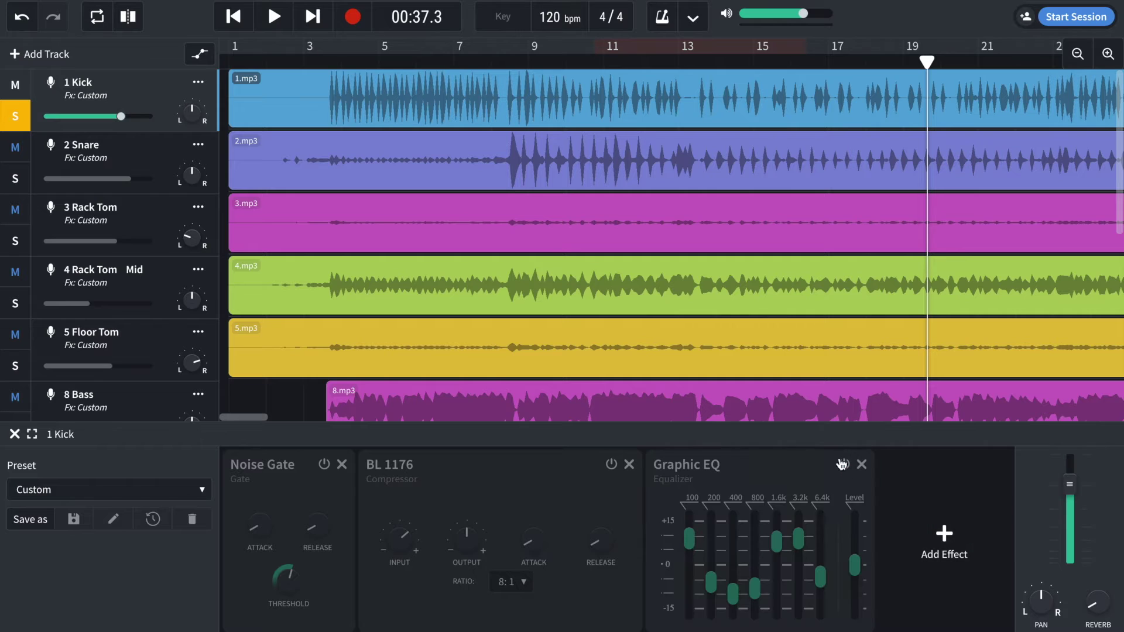
click(783, 62)
key(space)
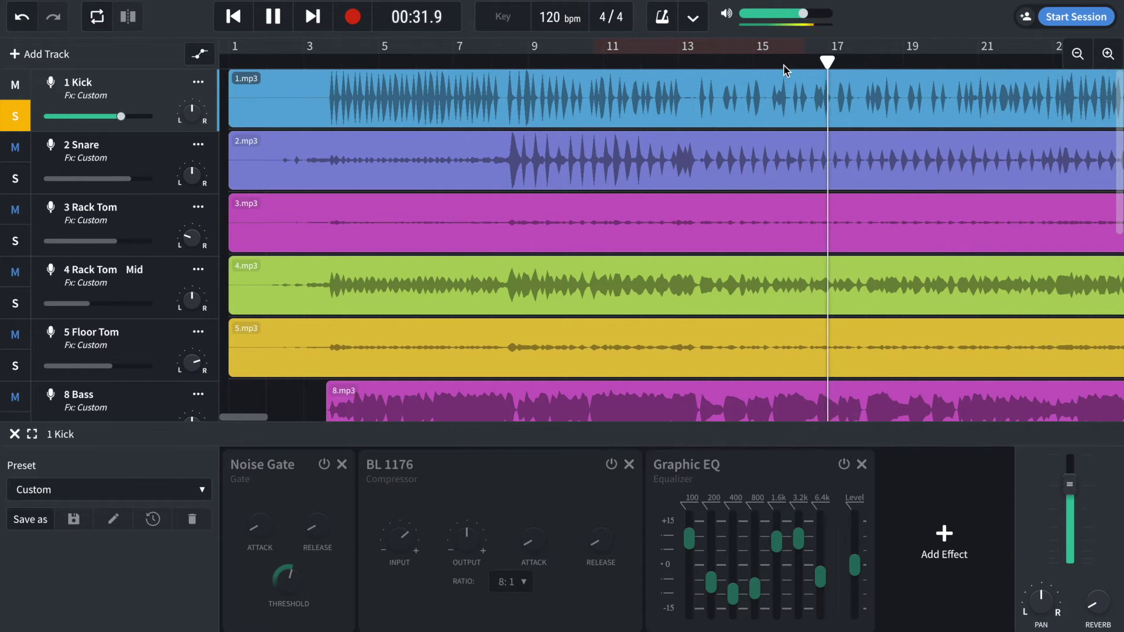
key(space)
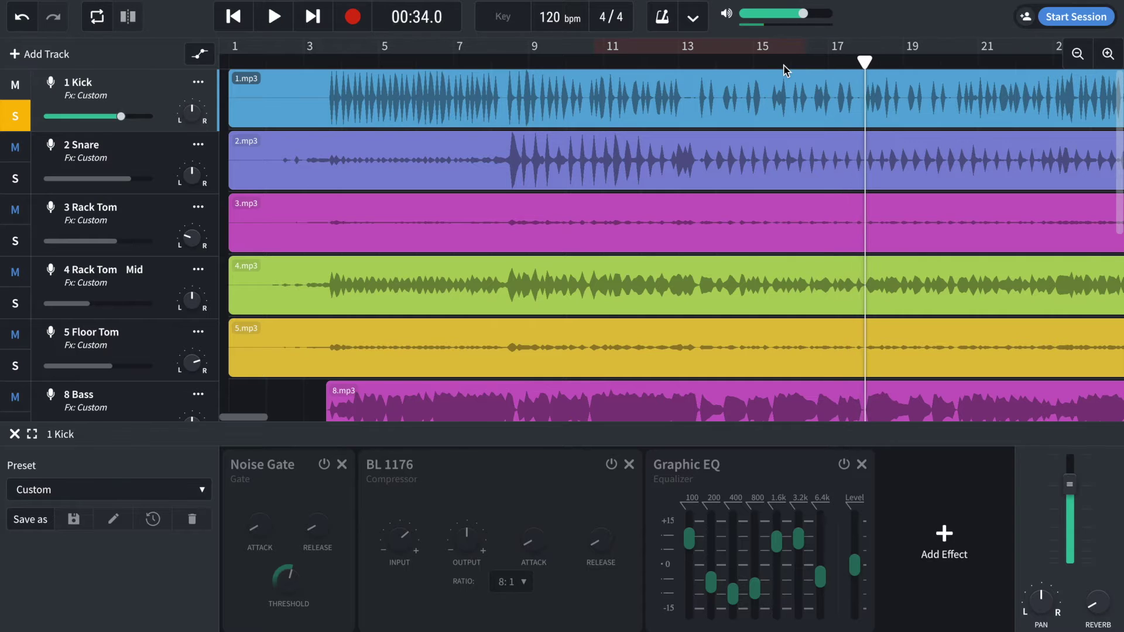
Step: Switch the Graphic EQ, BL 1176 and Noise Gate back on
click(842, 466)
click(611, 465)
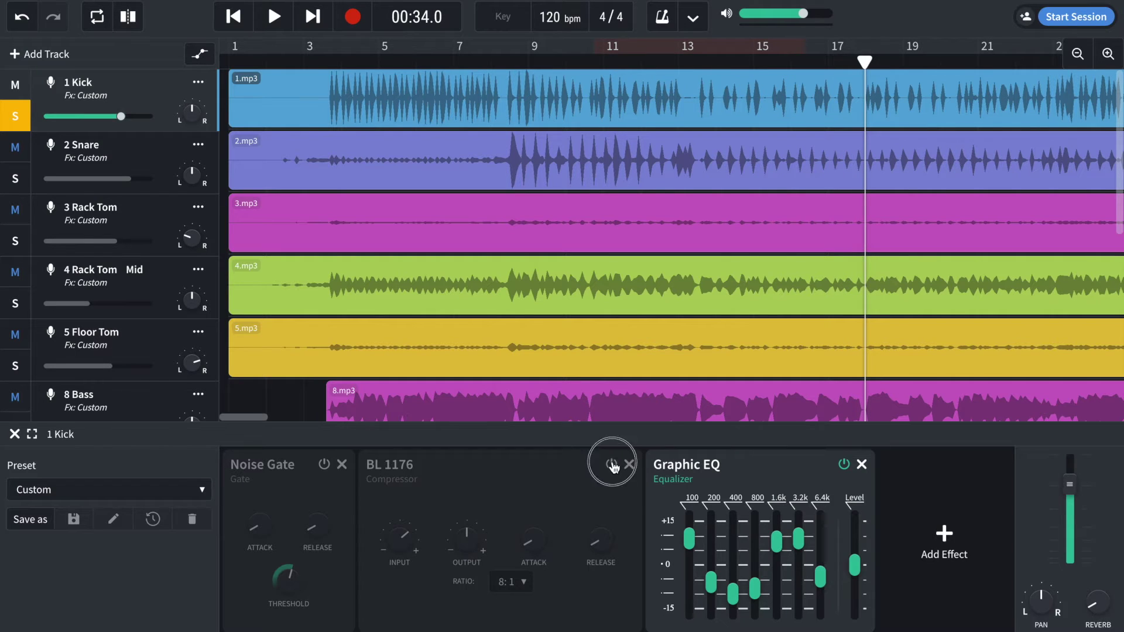
click(323, 466)
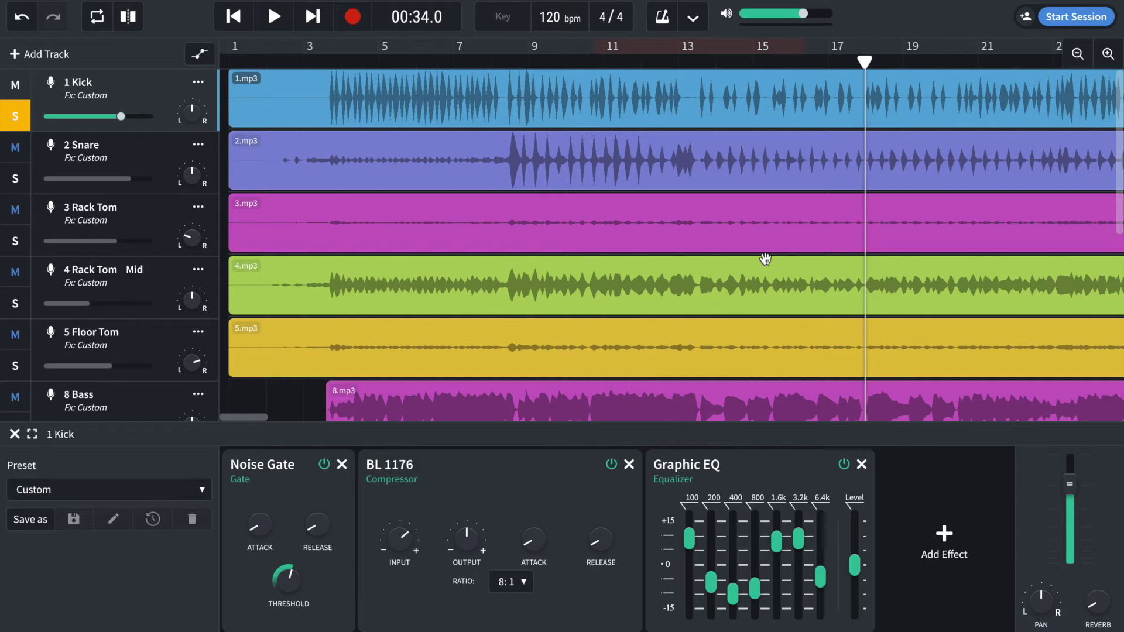
Step: Move the solo from 1 Kick to 2 Snare, show its effect chain, and play from bar 8
click(137, 149)
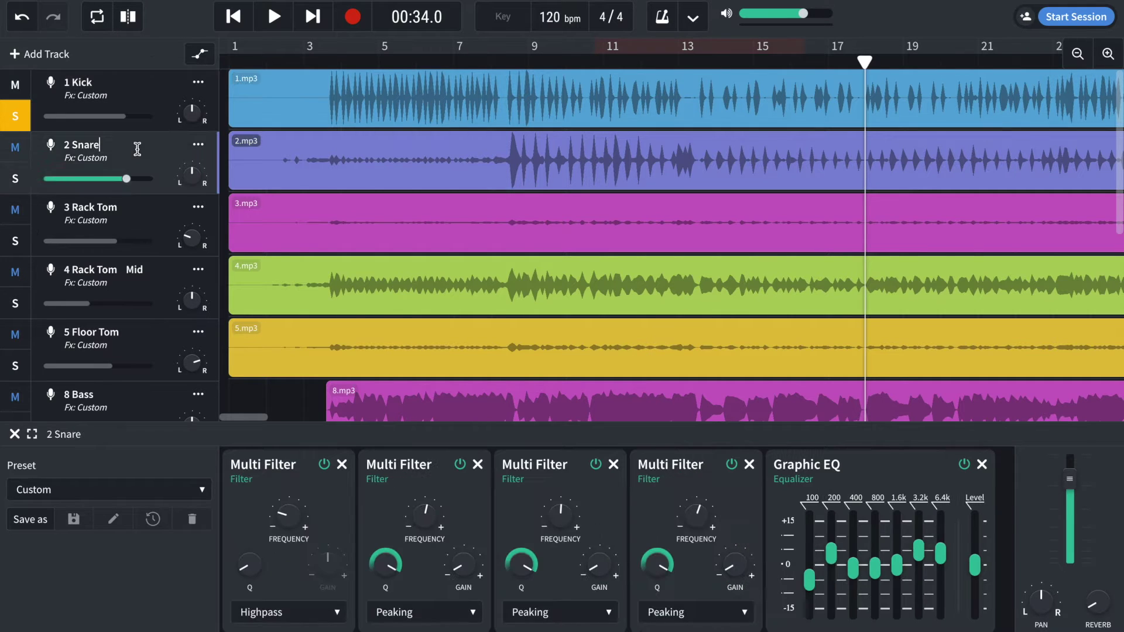
click(27, 128)
click(16, 179)
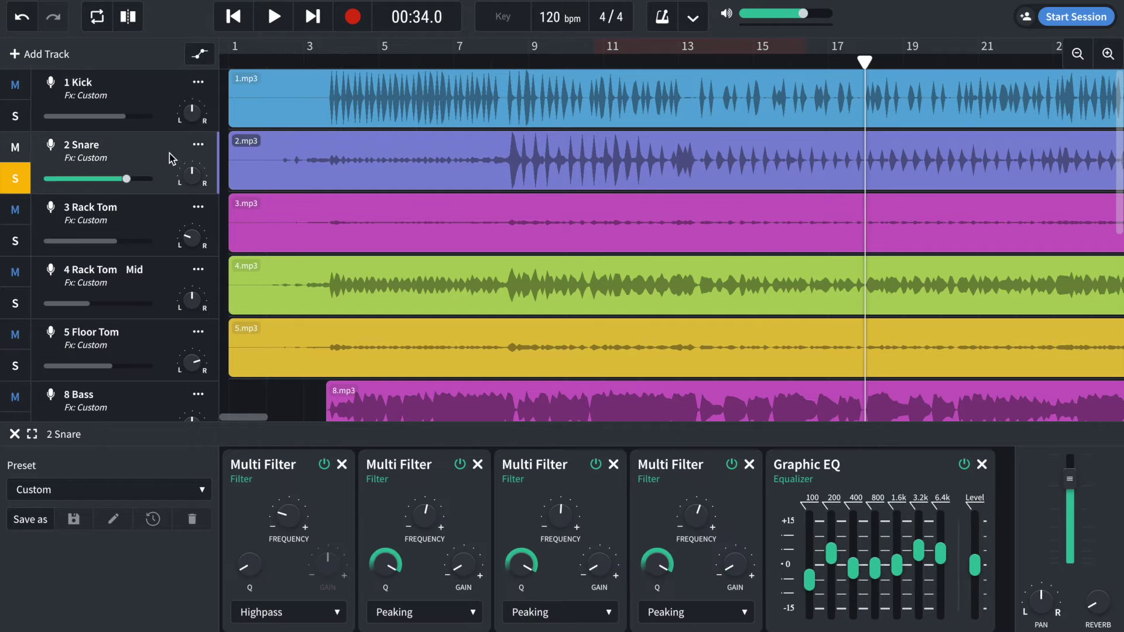
click(515, 59)
key(space)
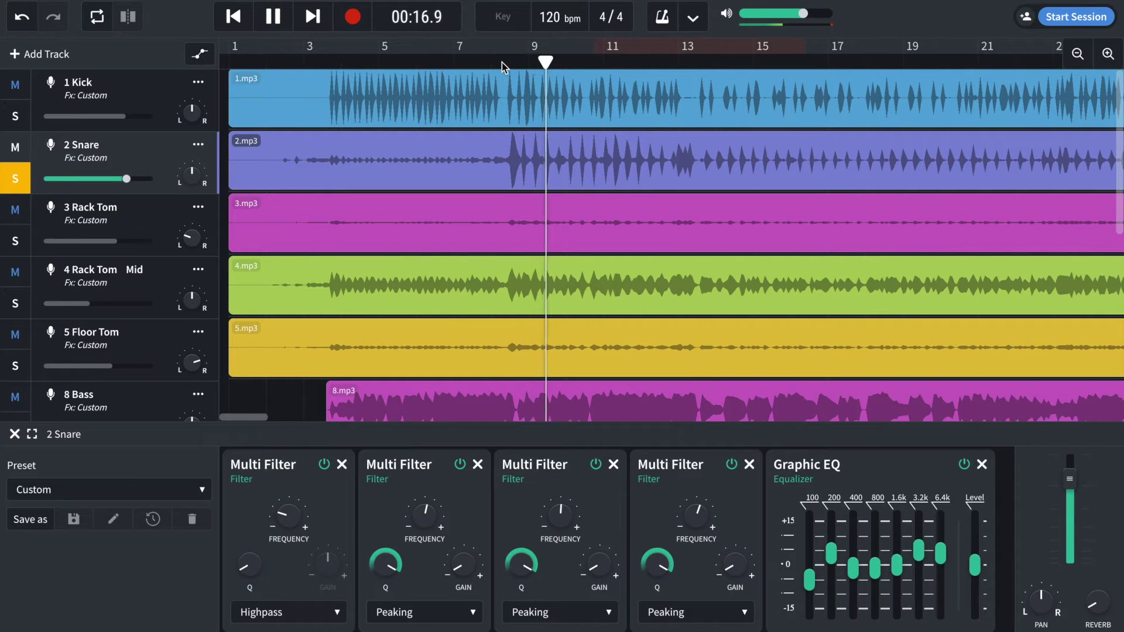
key(space)
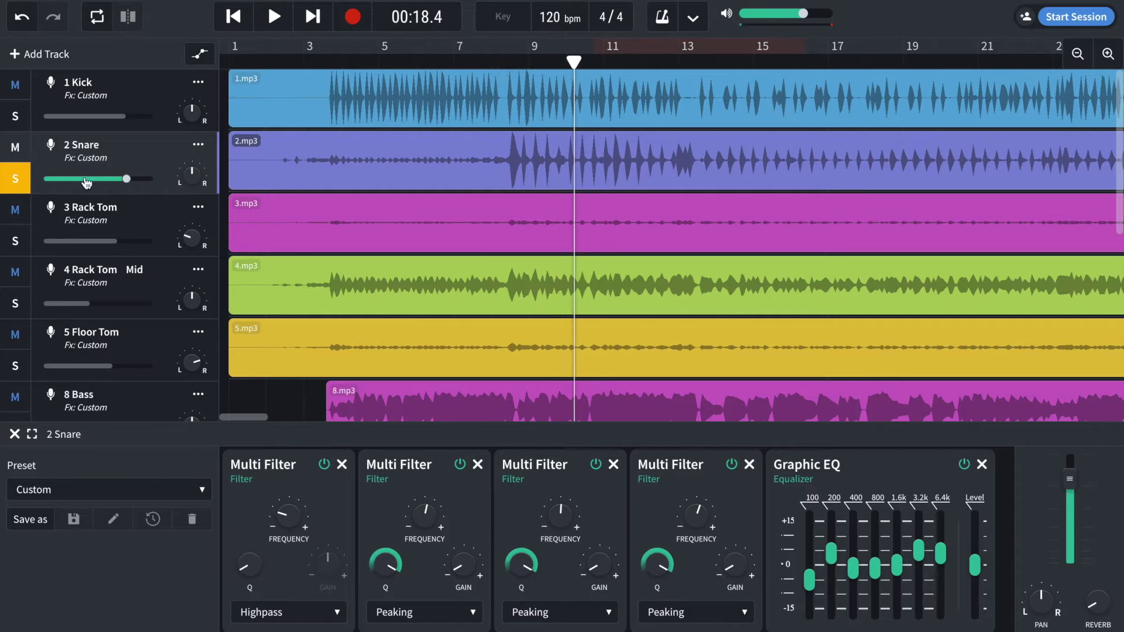
Step: Lower the Snare volume to +0.9 dB and play back to hear the change
drag(127, 179, 112, 179)
key(space)
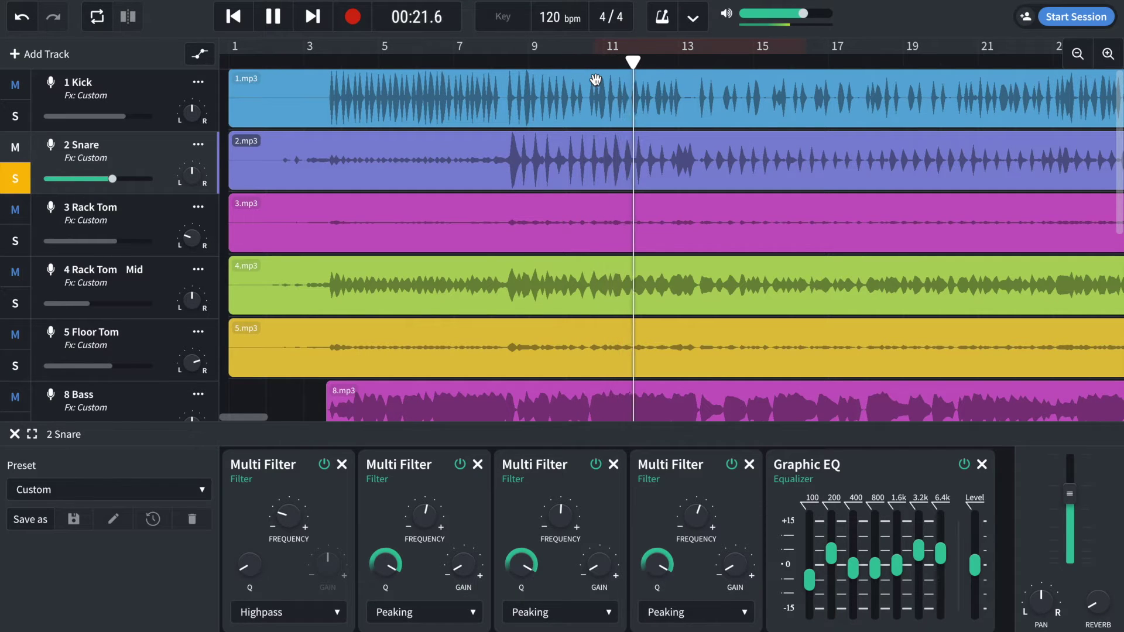
key(space)
mouse_move(301, 512)
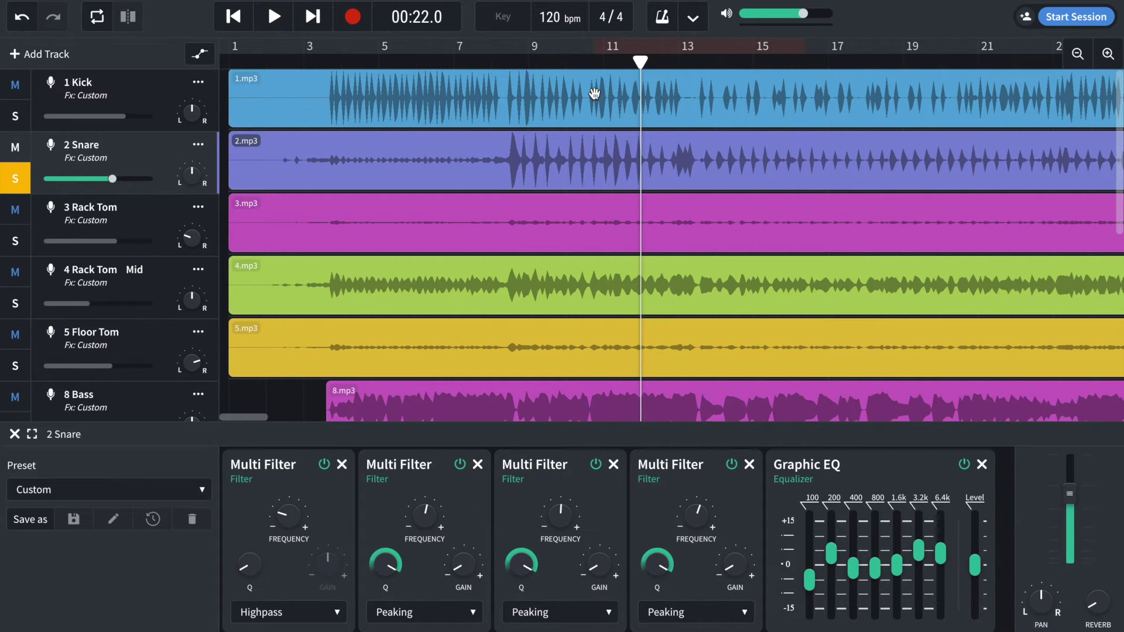
scroll(594, 95, right, 5)
Step: While playing near bar 11, bypass the Snare's second, third and fourth Multi Filters
scroll(575, 94, left, 1)
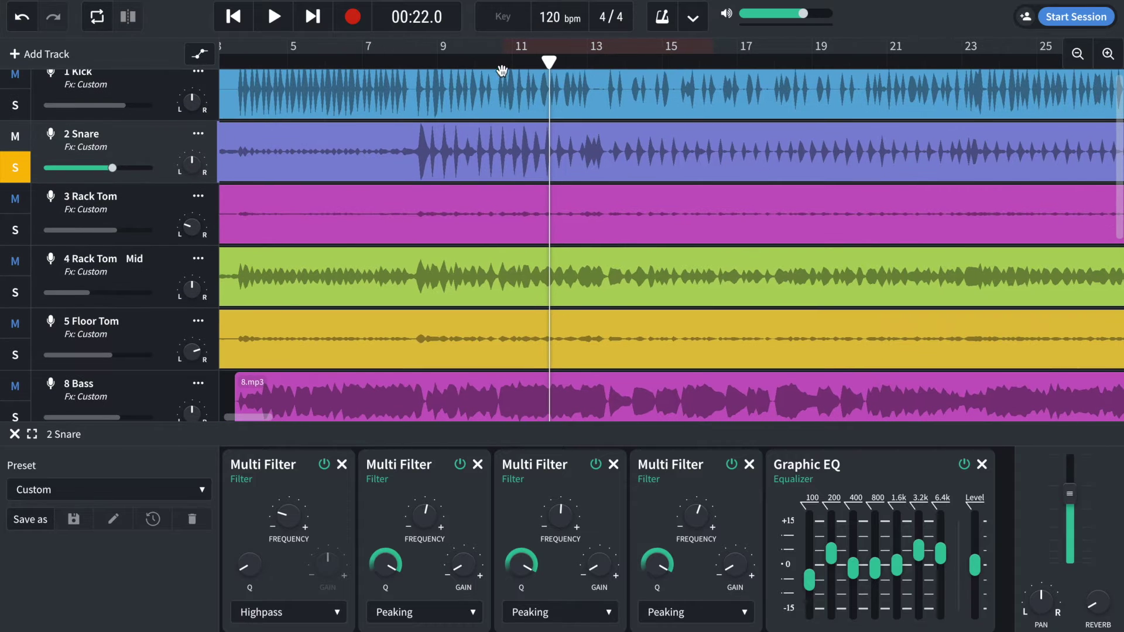
click(501, 63)
key(space)
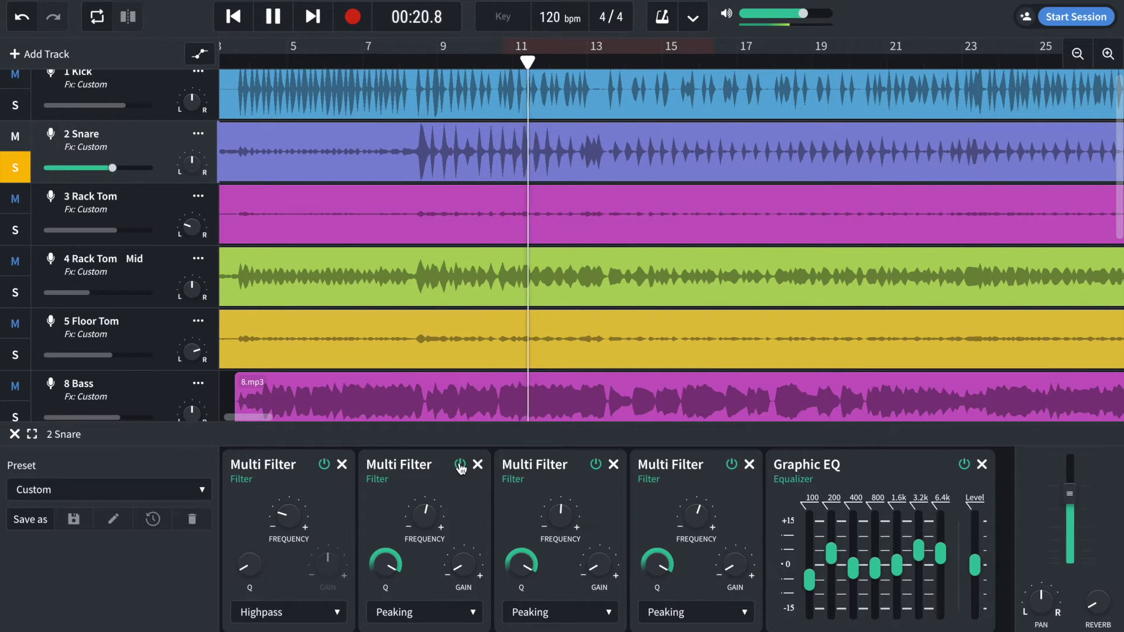
click(460, 464)
click(596, 464)
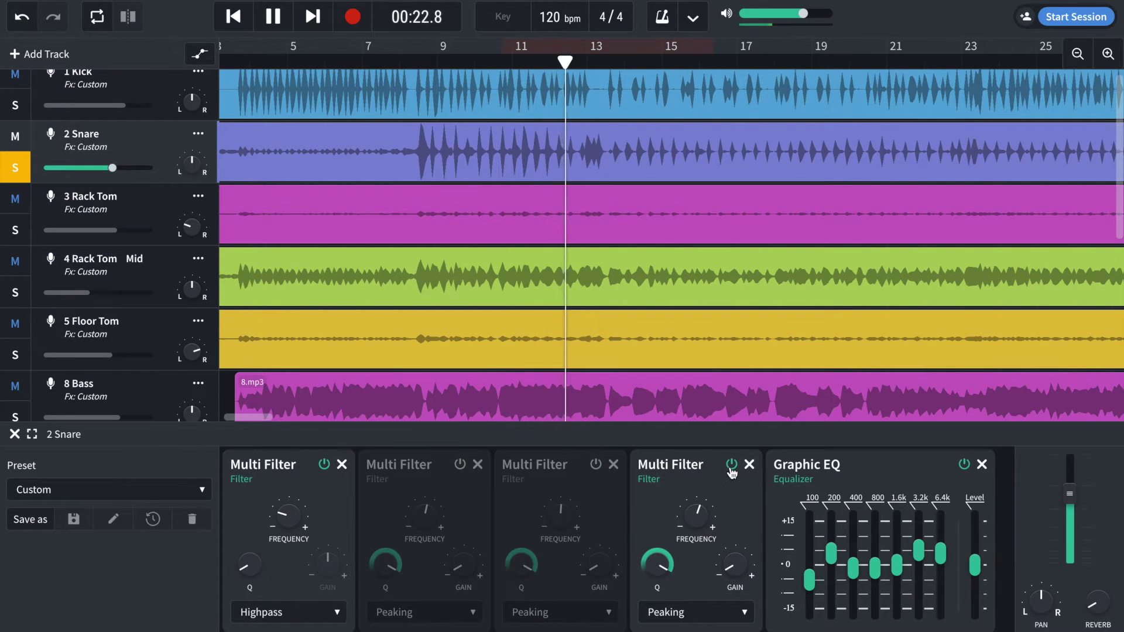
click(732, 464)
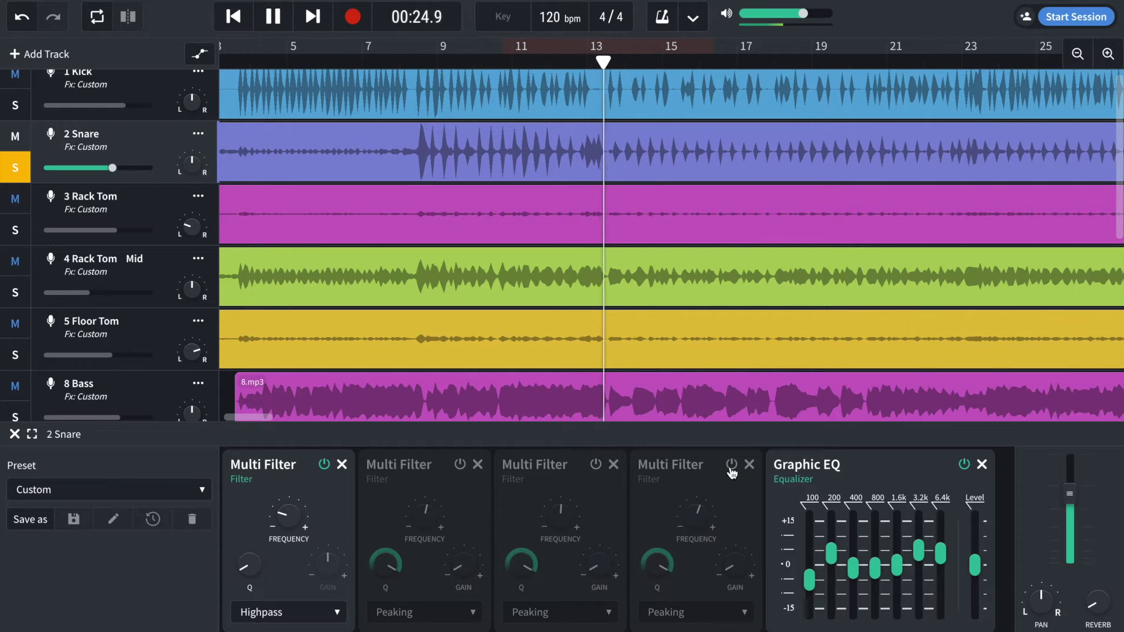
key(space)
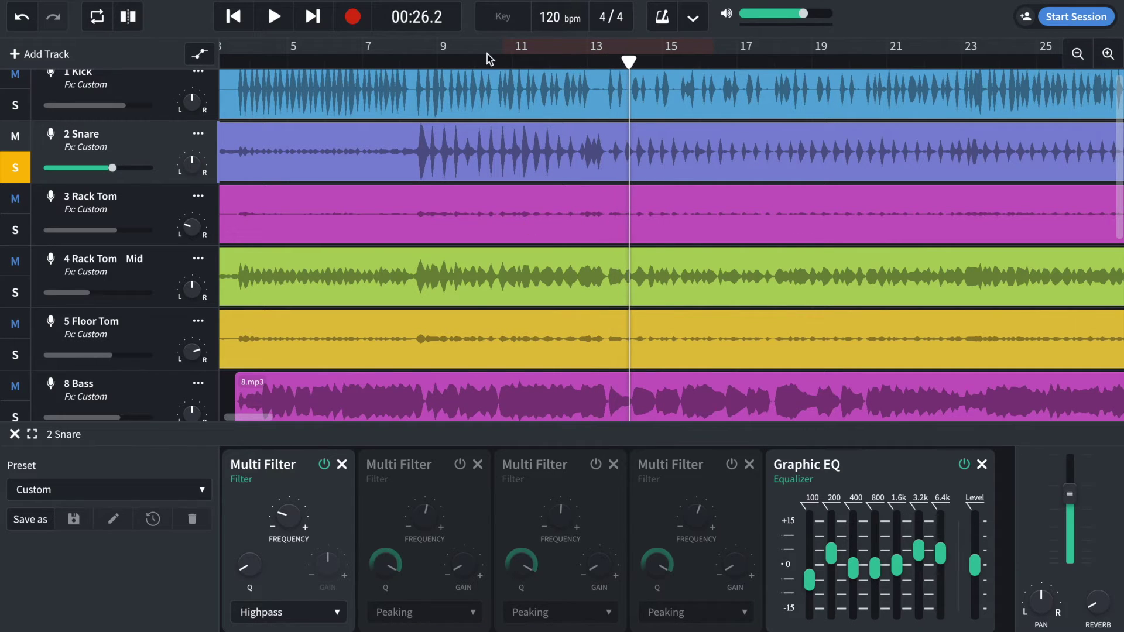
Step: Re-enable the second, third and fourth Multi Filters and compare playback from bar 10
click(475, 61)
key(space)
key(space)
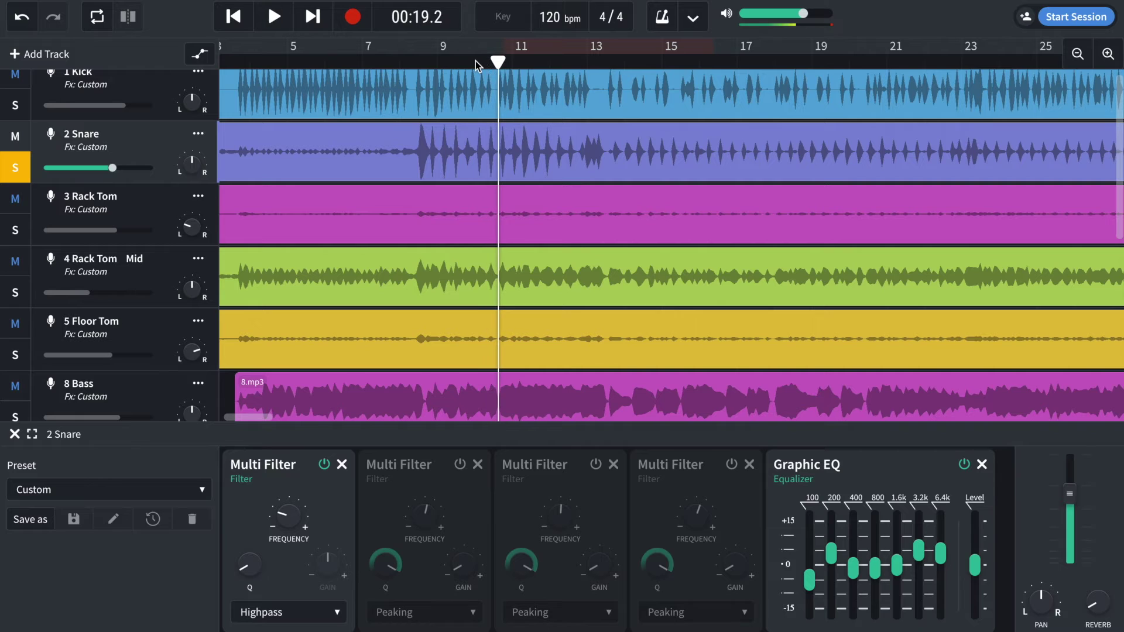
click(460, 464)
click(596, 464)
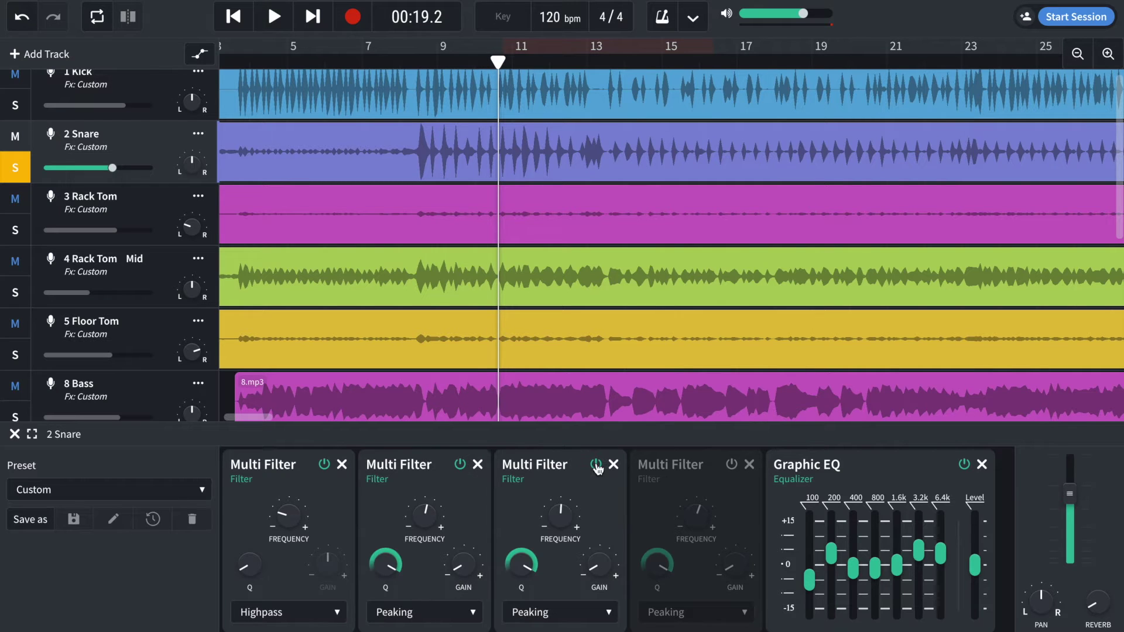
click(730, 464)
key(space)
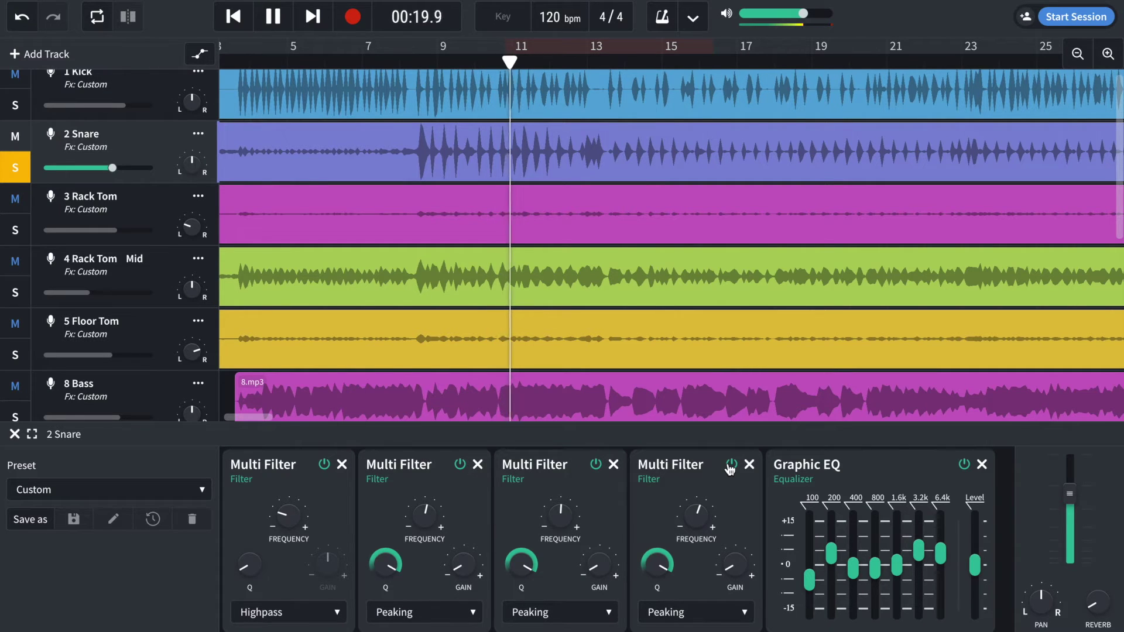
key(space)
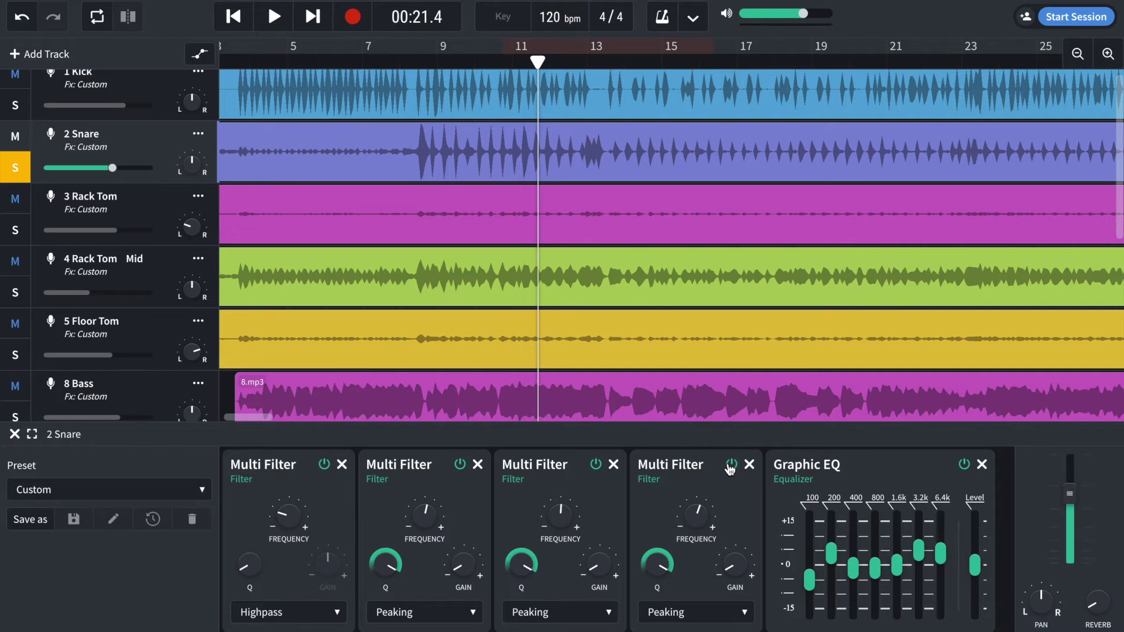
Step: Bypass the third and fourth Multi Filters and boost the Peaking second filter's gain to +20 dB
click(597, 465)
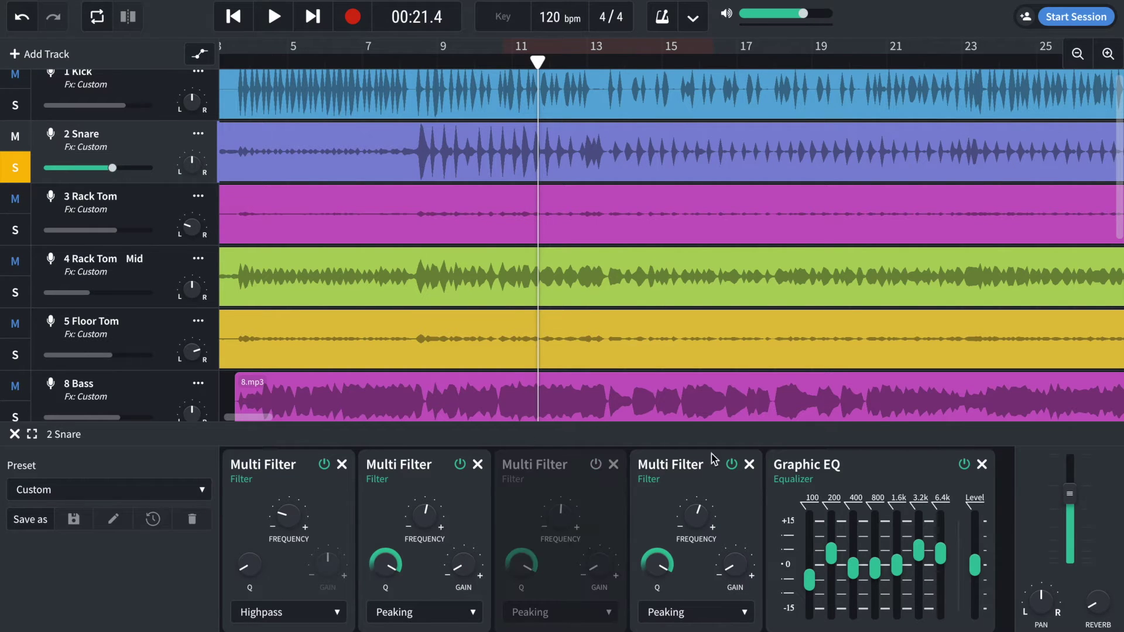
click(731, 465)
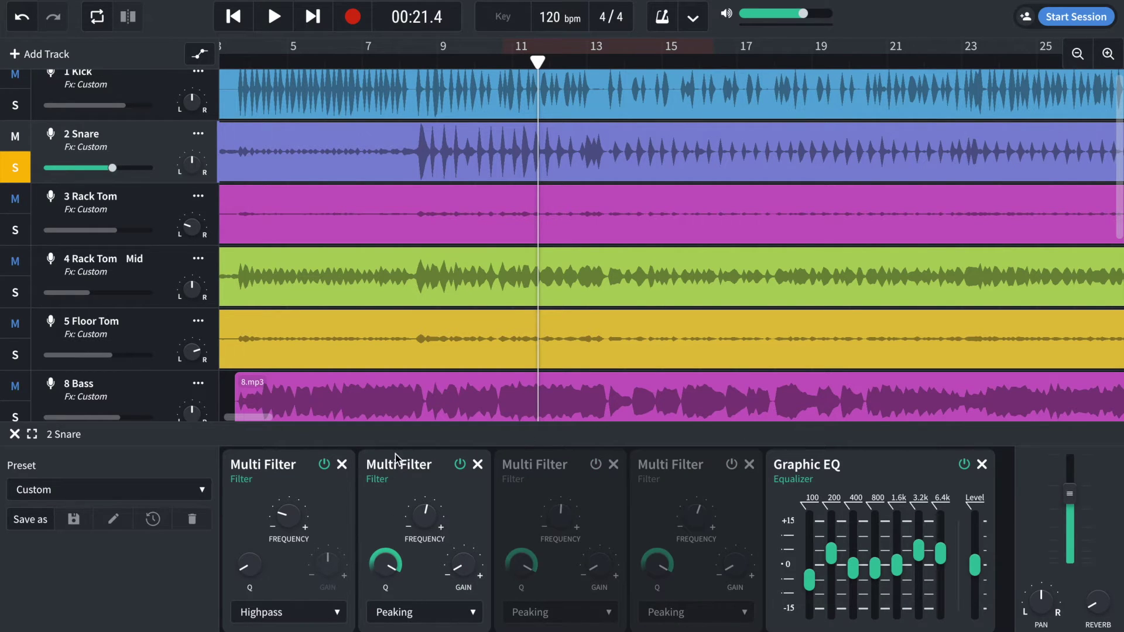
click(394, 612)
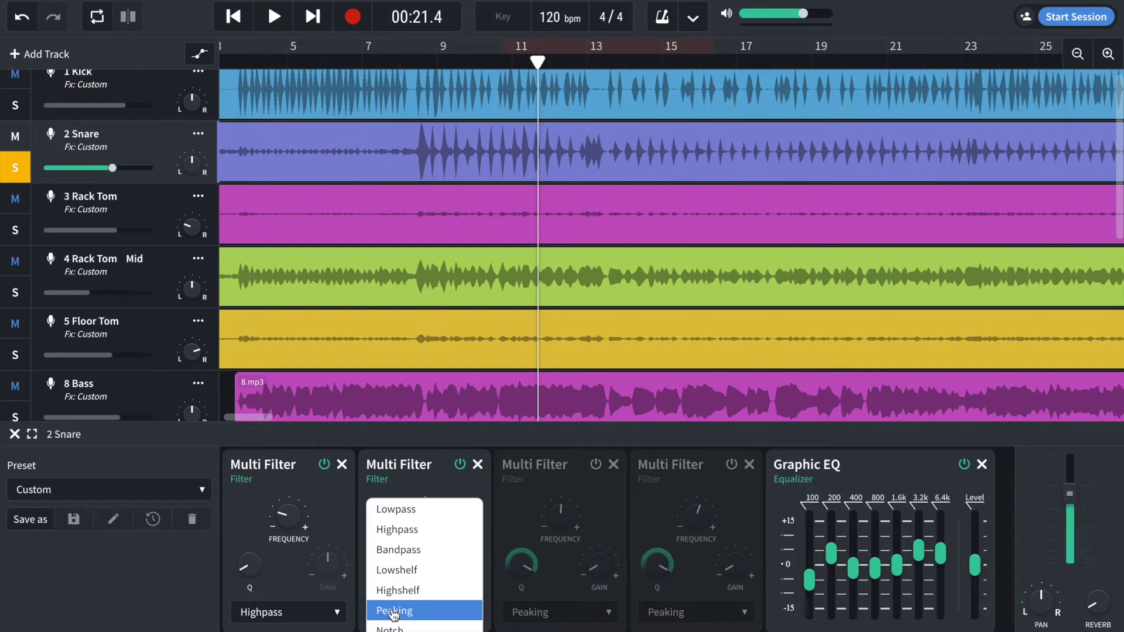
click(393, 612)
mouse_move(465, 568)
drag(464, 568, 499, 321)
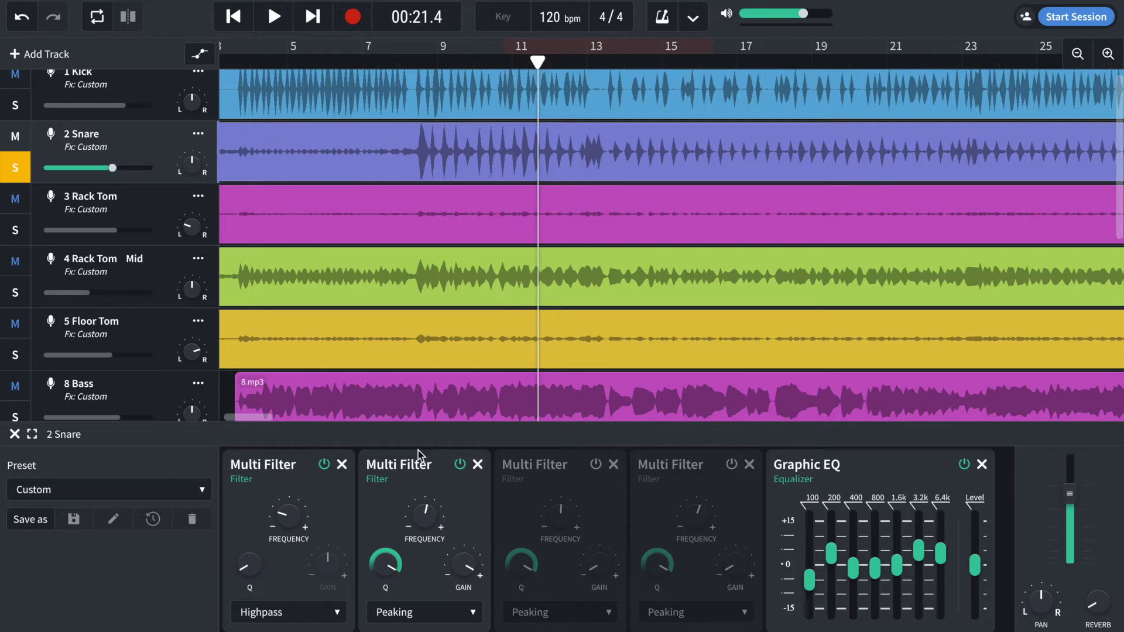
mouse_move(425, 529)
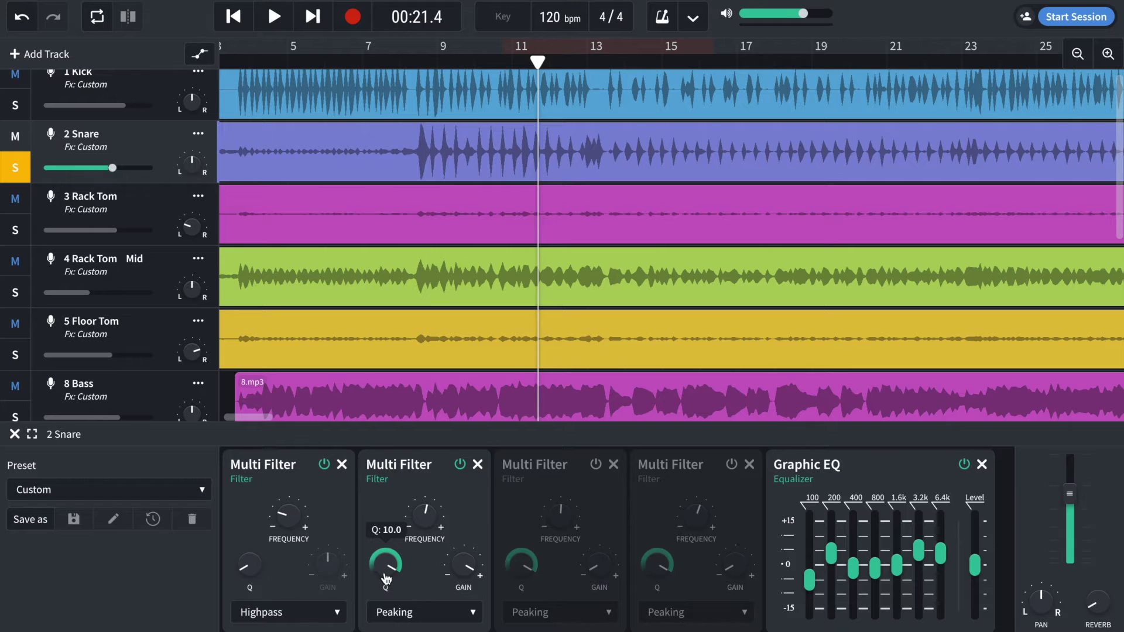
Step: Loop bars 8–12 and sweep the second filter's frequency, settling at about 791 Hz
key(space)
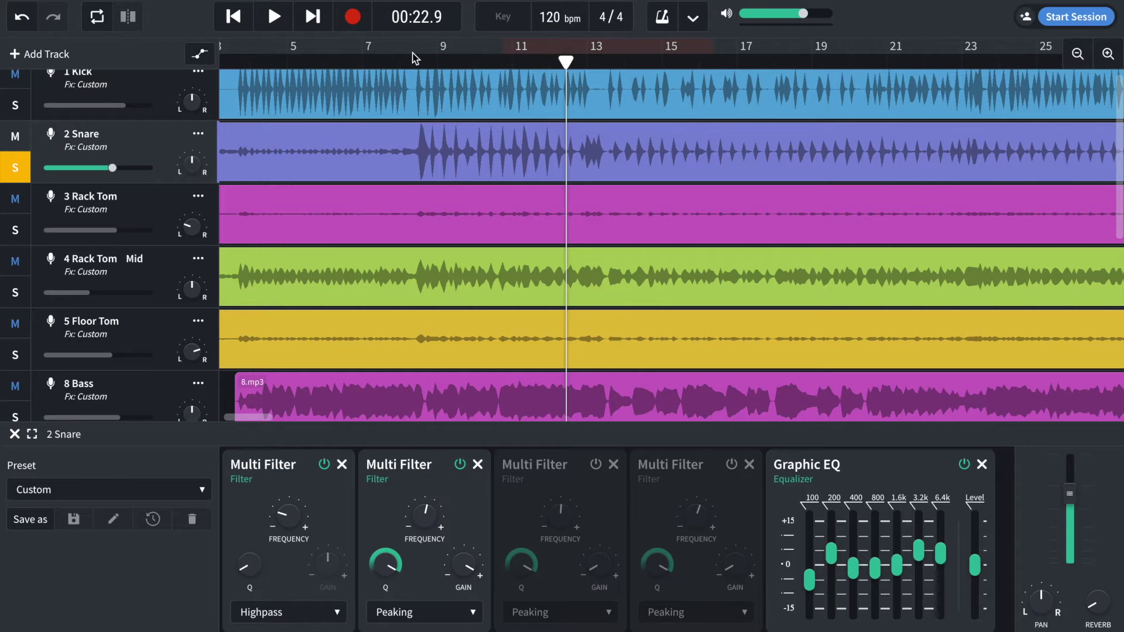
drag(432, 42, 572, 47)
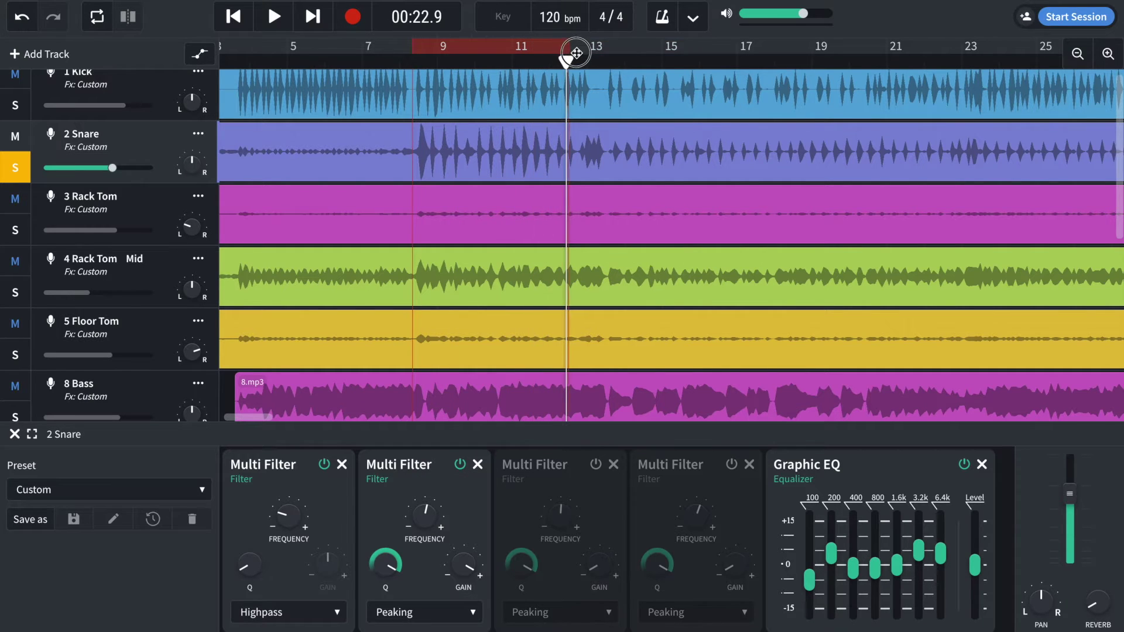
key(space)
drag(428, 516, 429, 517)
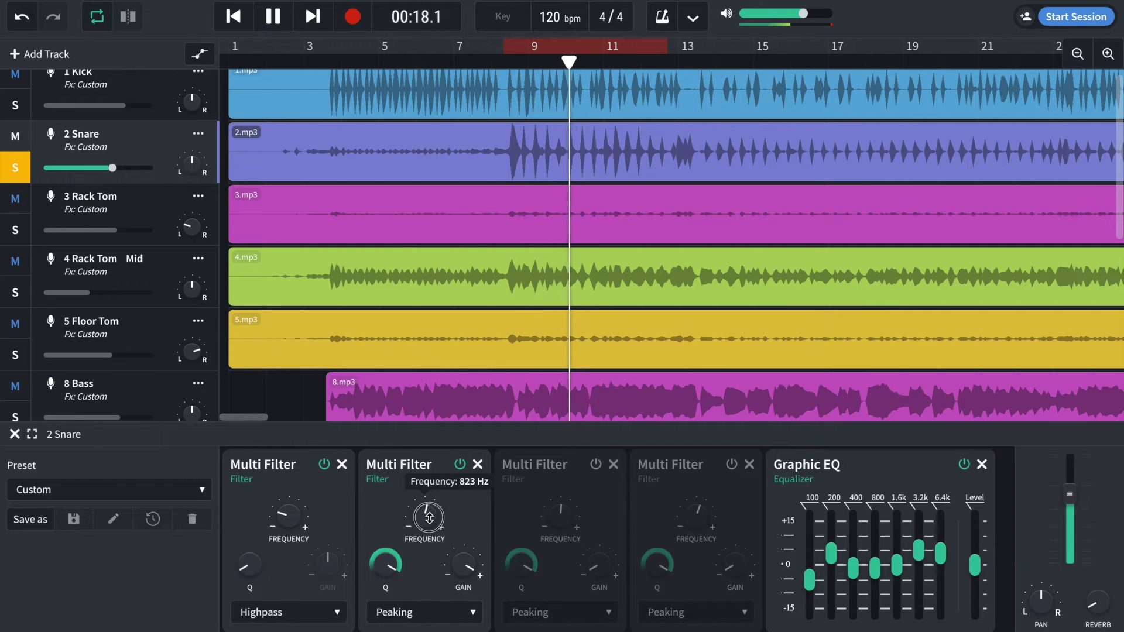
drag(430, 523, 431, 520)
key(space)
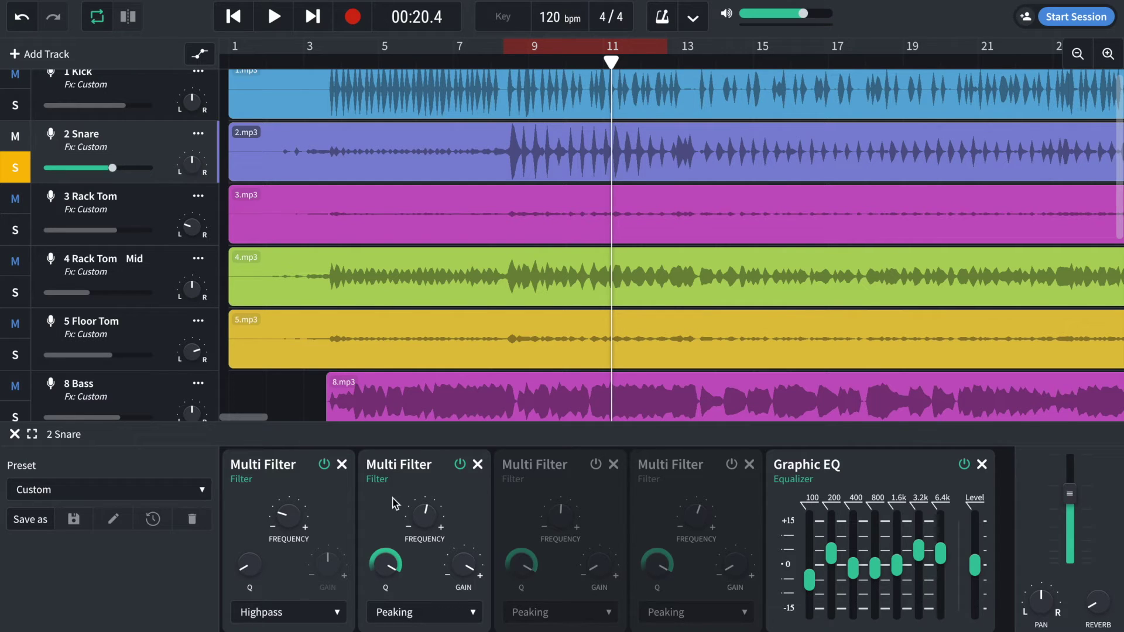
Step: Cut the second filter's gain to about -18.7 dB over the loop, then re-enable the third Multi Filter
mouse_move(428, 510)
mouse_move(468, 563)
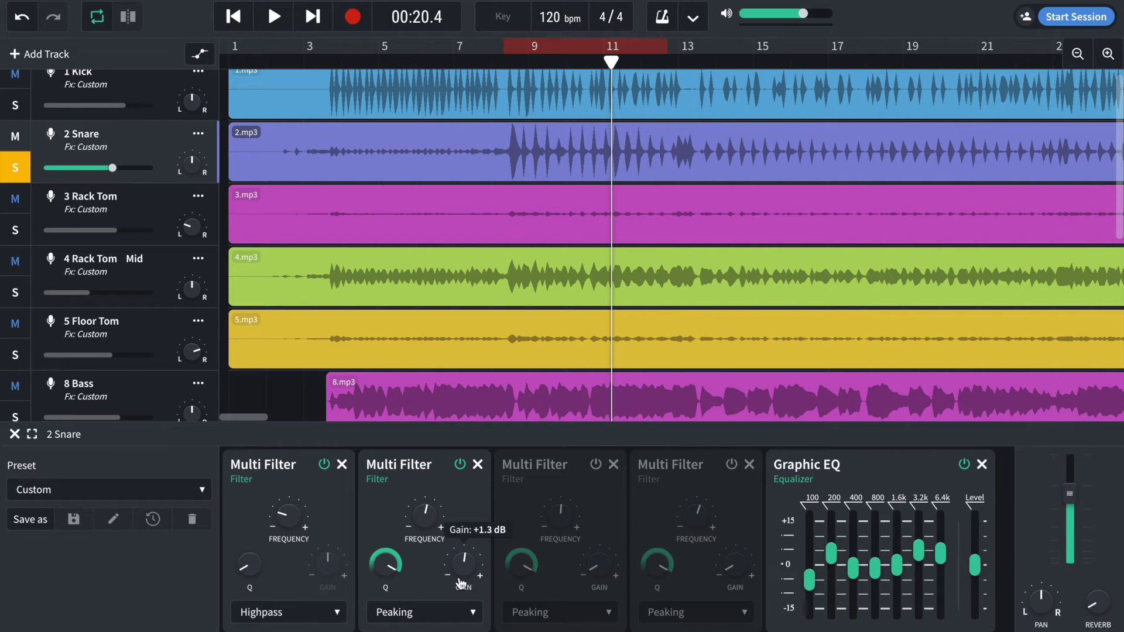
key(space)
drag(461, 582, 466, 628)
key(space)
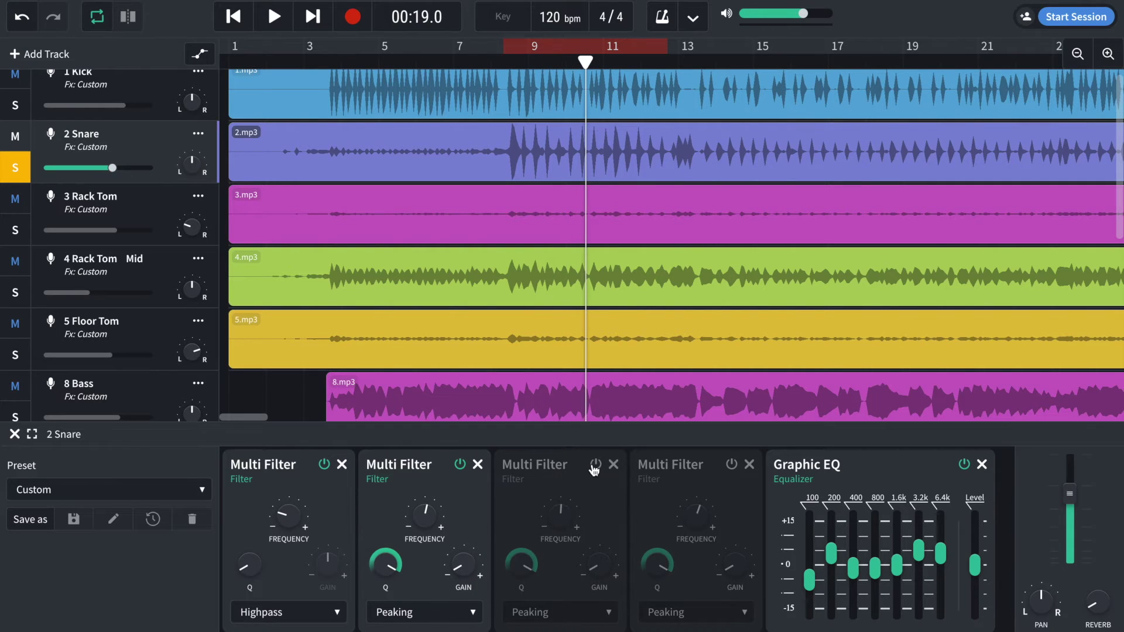
click(595, 465)
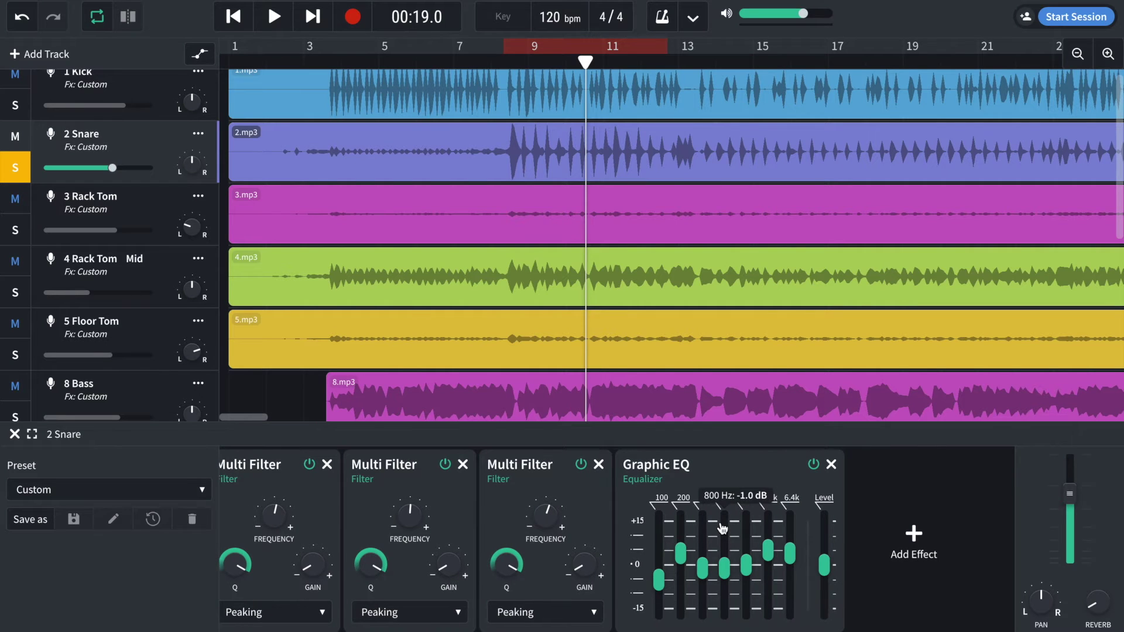
Step: Add a BL 1176 compressor from Dynamics after the Snare's Graphic EQ and play the loop
scroll(722, 528, right, 3)
click(826, 539)
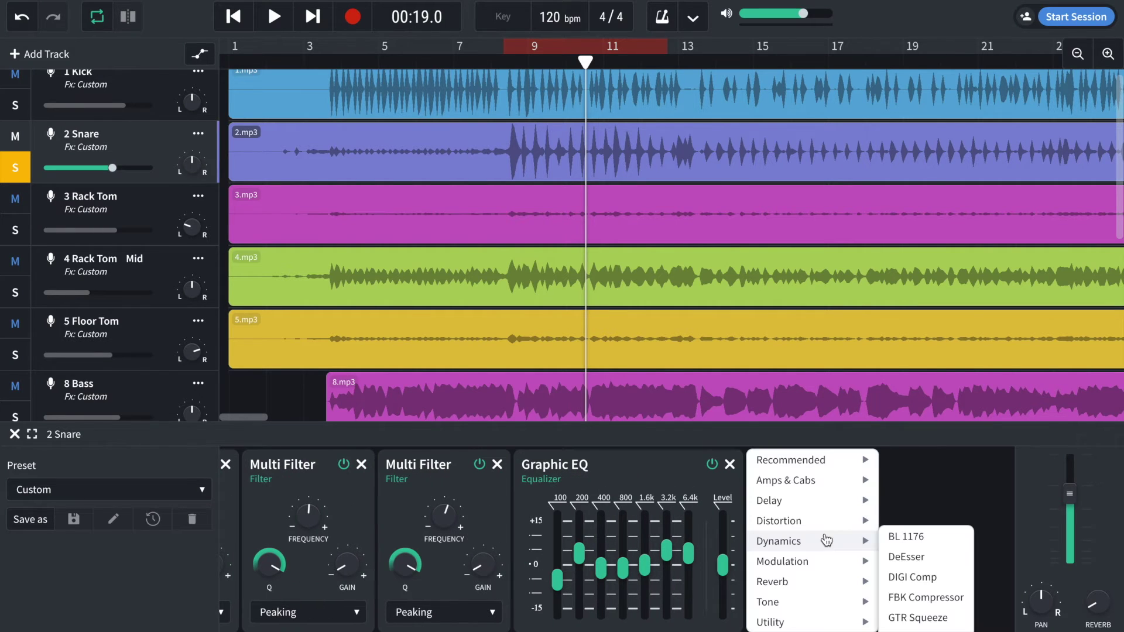
mouse_move(832, 527)
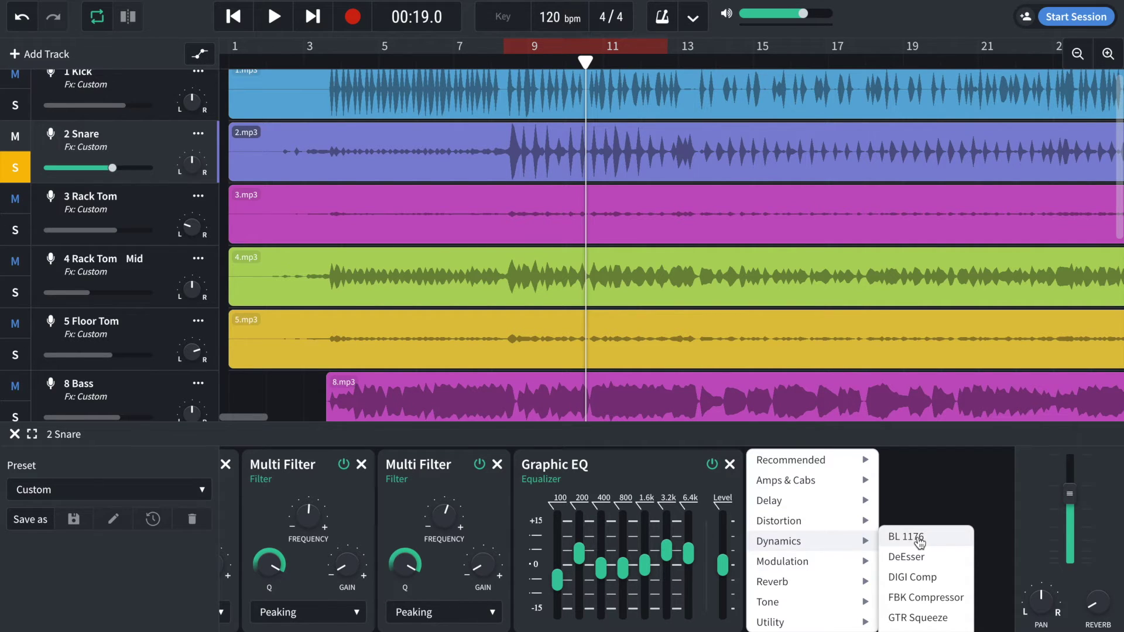
click(919, 538)
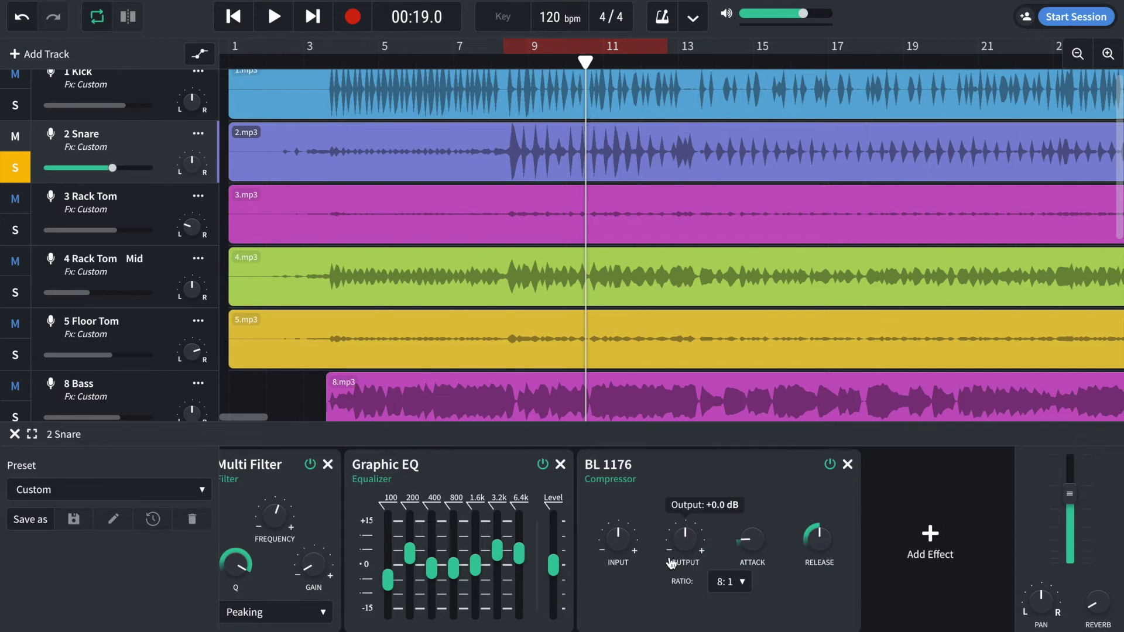
key(space)
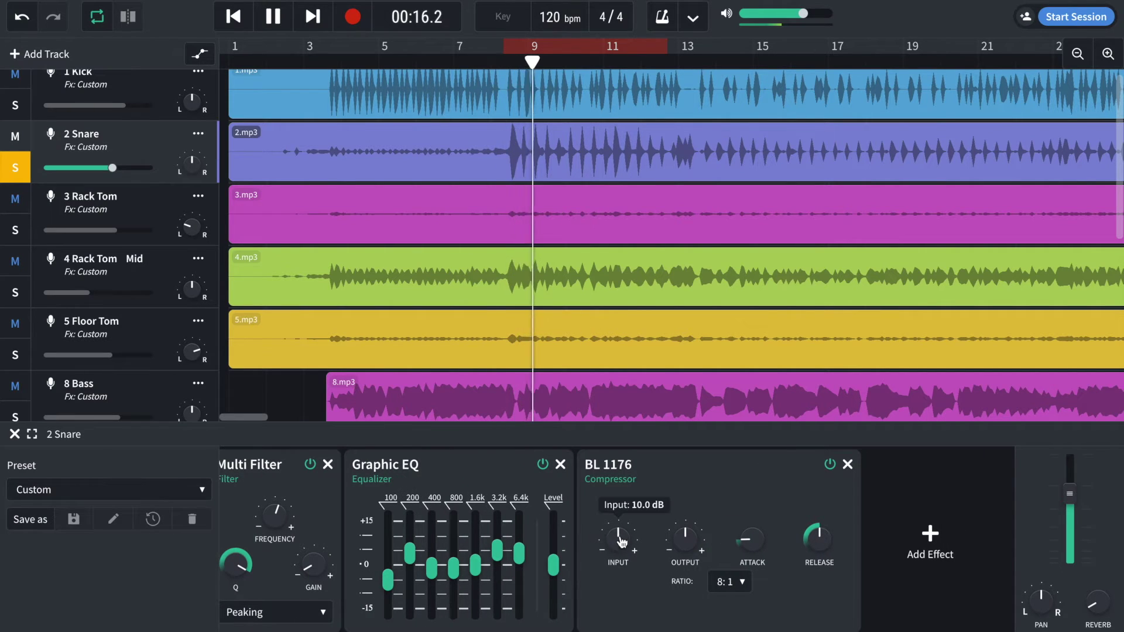
Step: Set the Snare BL 1176 input to about 12.7 dB while the loop plays
drag(621, 541, 616, 570)
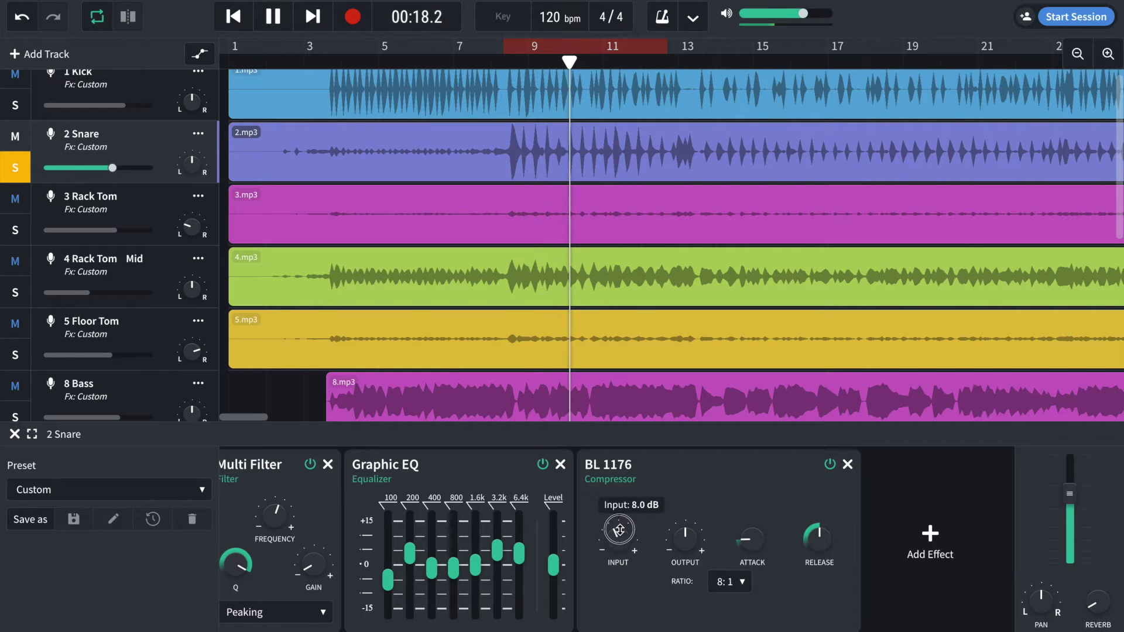
drag(618, 530, 623, 510)
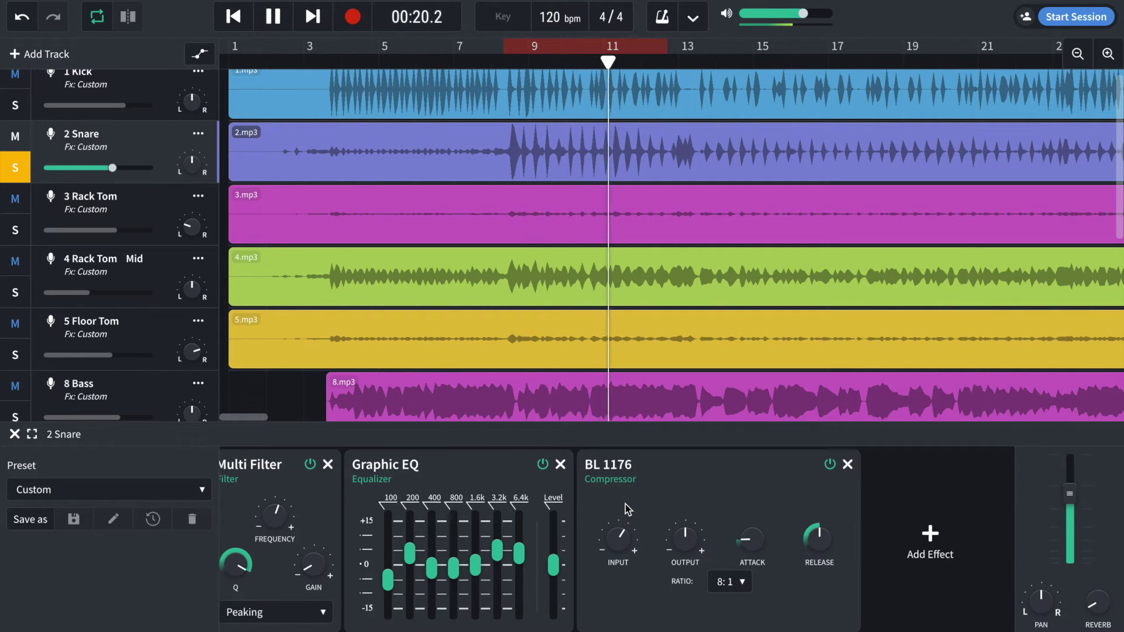
key(space)
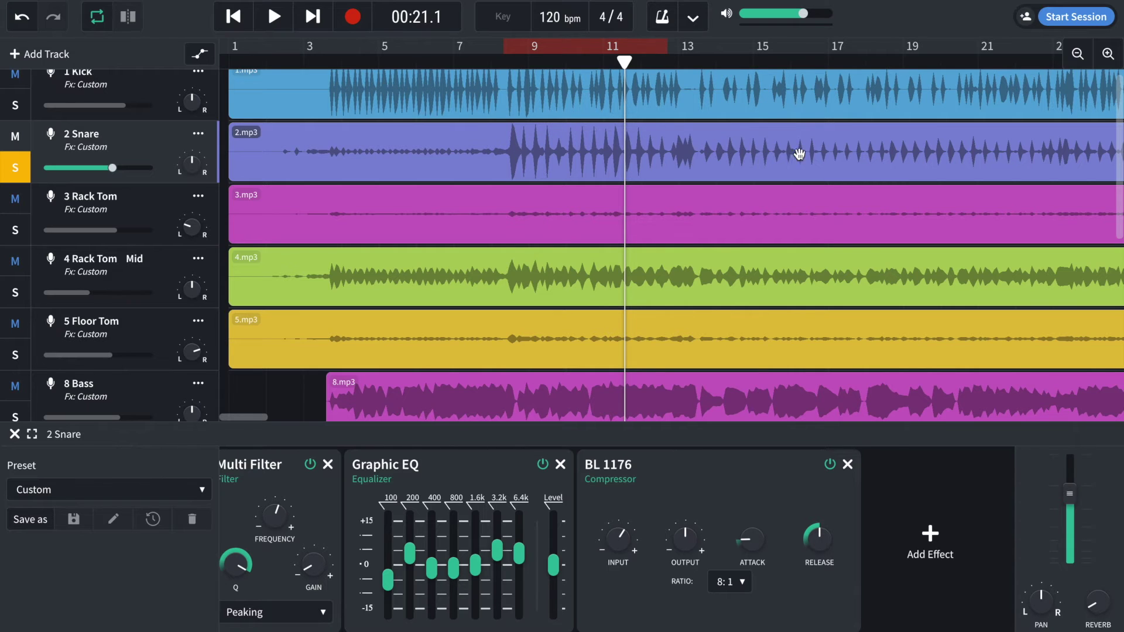
Step: Extend the loop to bar 18, audition it, then show the 3 Rack Tom's Noise Gate
drag(667, 47, 858, 50)
key(space)
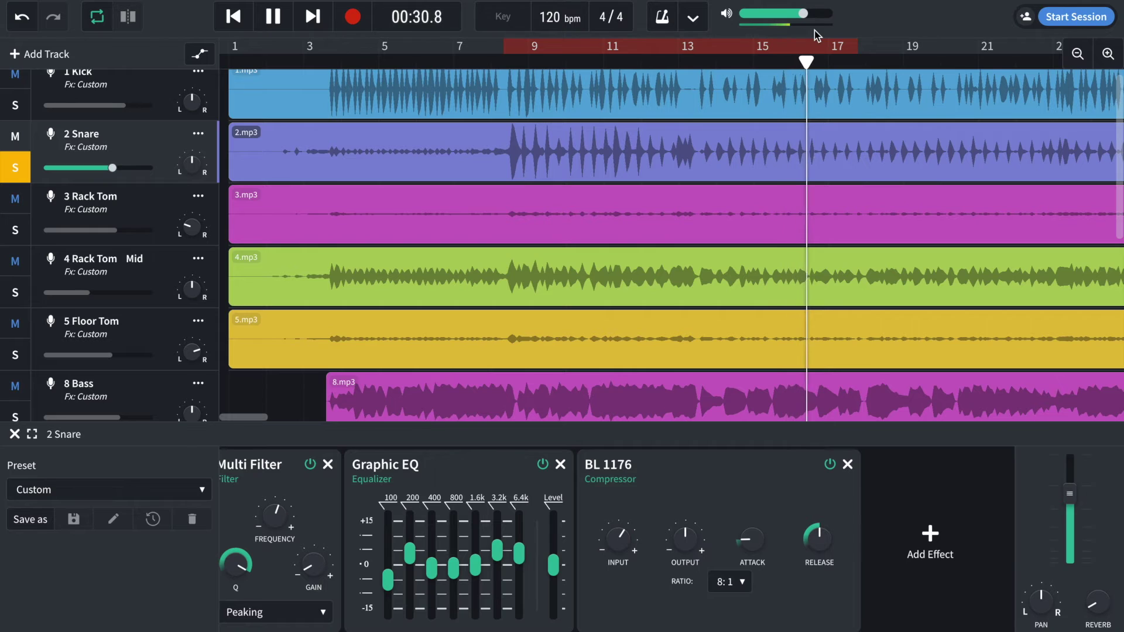
key(space)
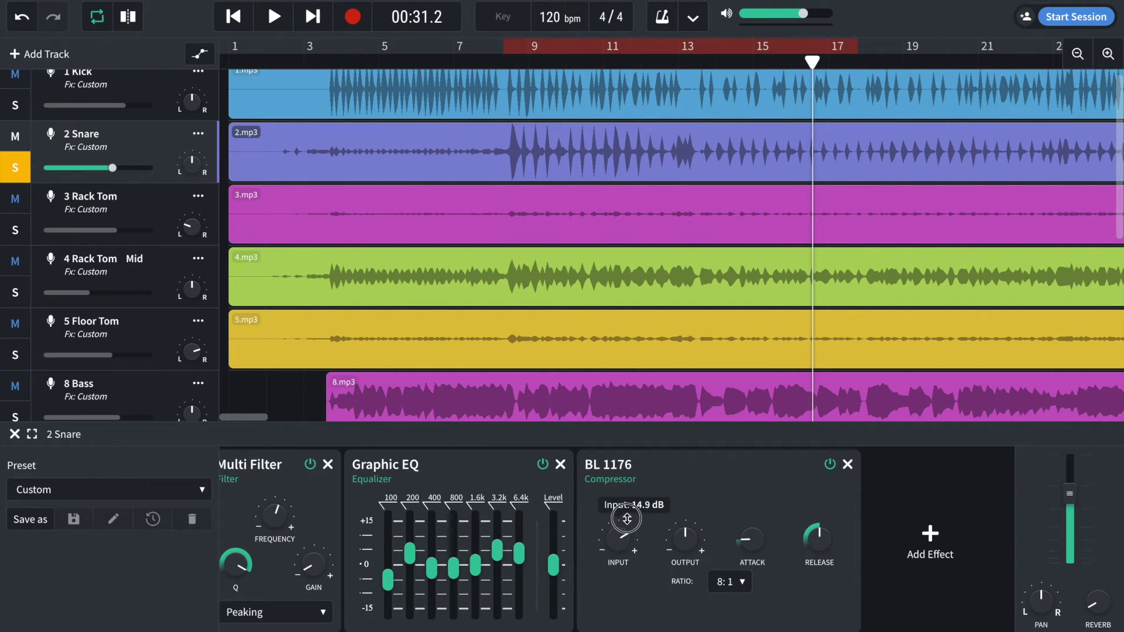
click(581, 64)
key(space)
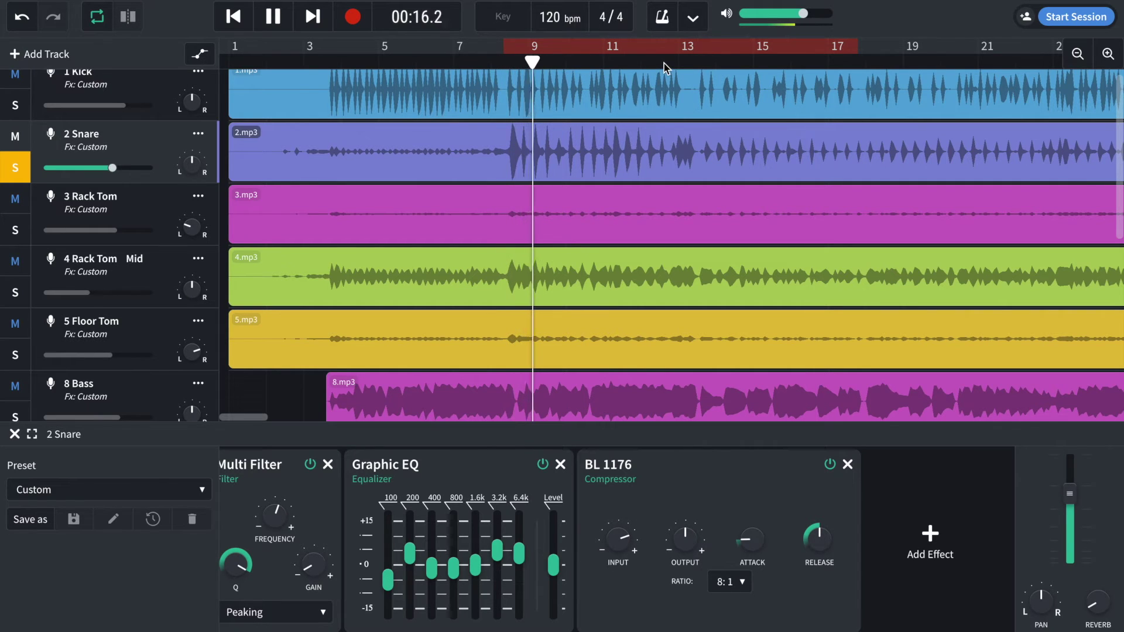
click(730, 62)
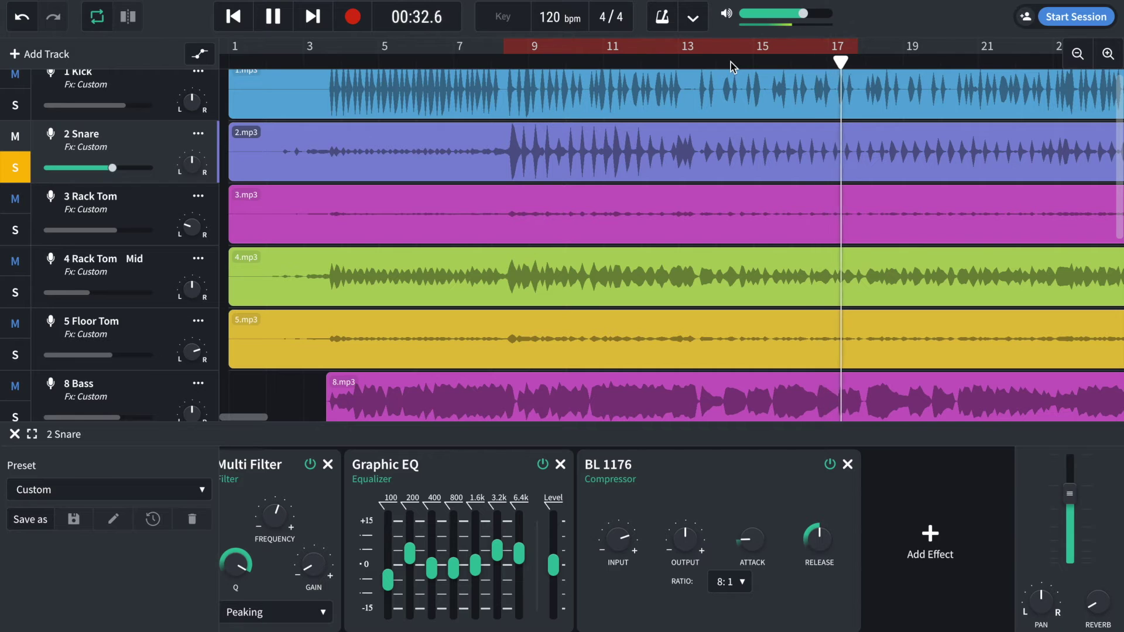
key(space)
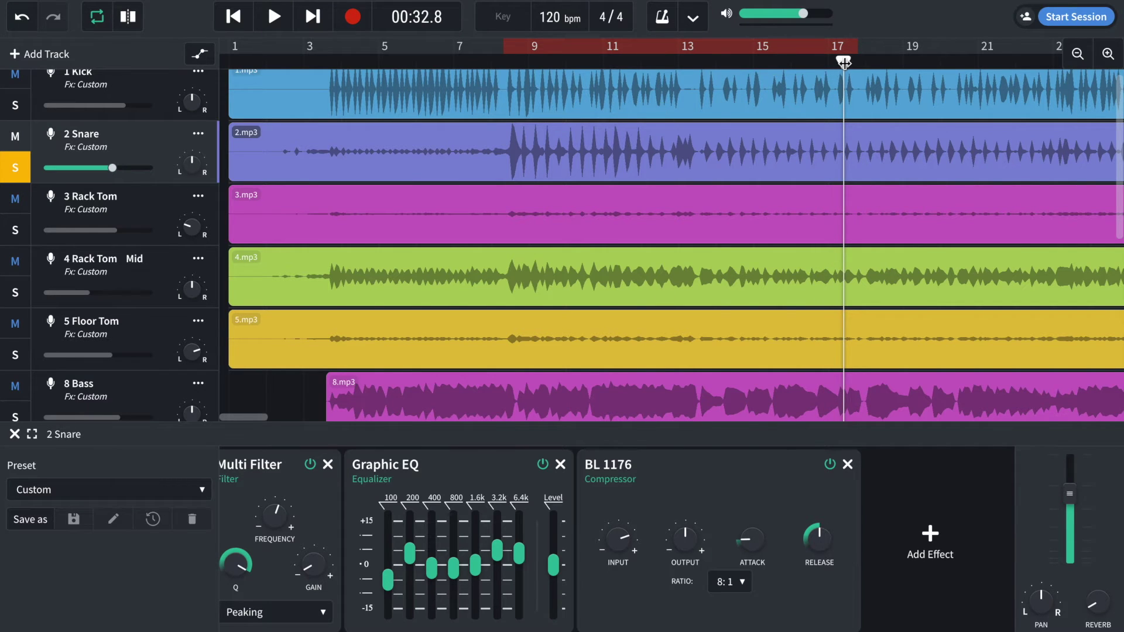
drag(843, 62, 602, 54)
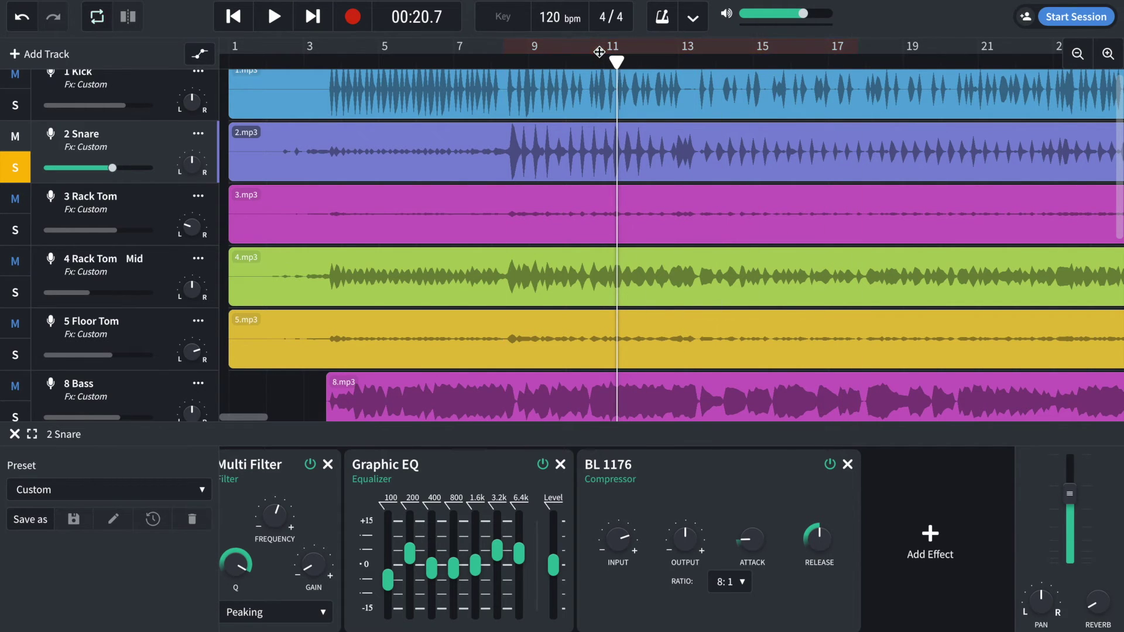
click(146, 190)
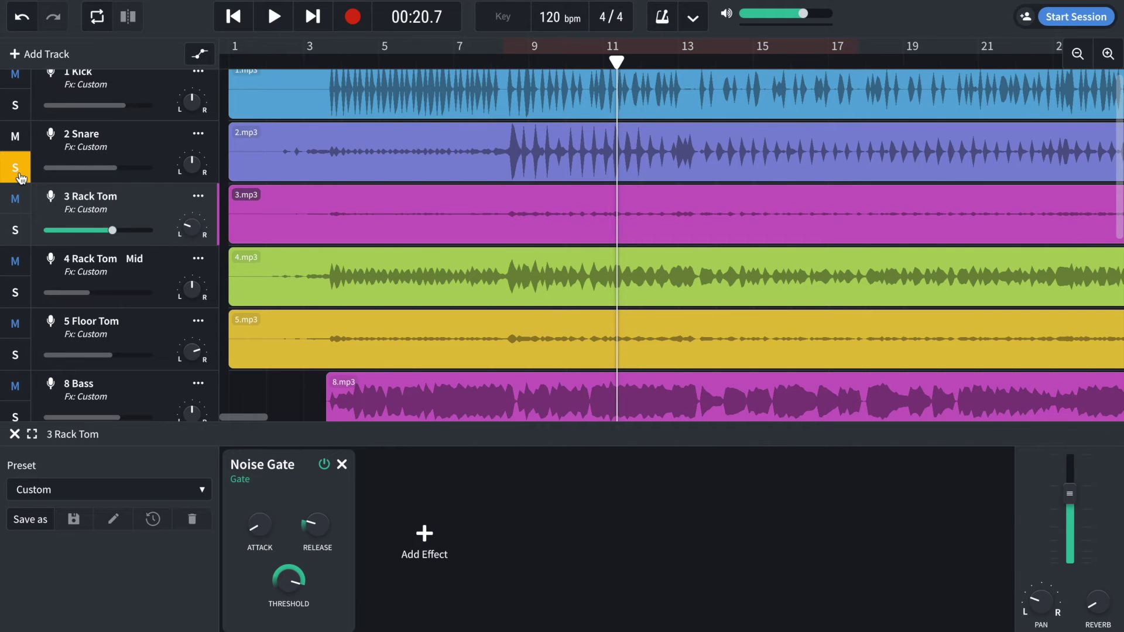
Step: Move the solo from 2 Snare to 3 Rack Tom and place the playhead near bar 31
click(20, 175)
click(14, 235)
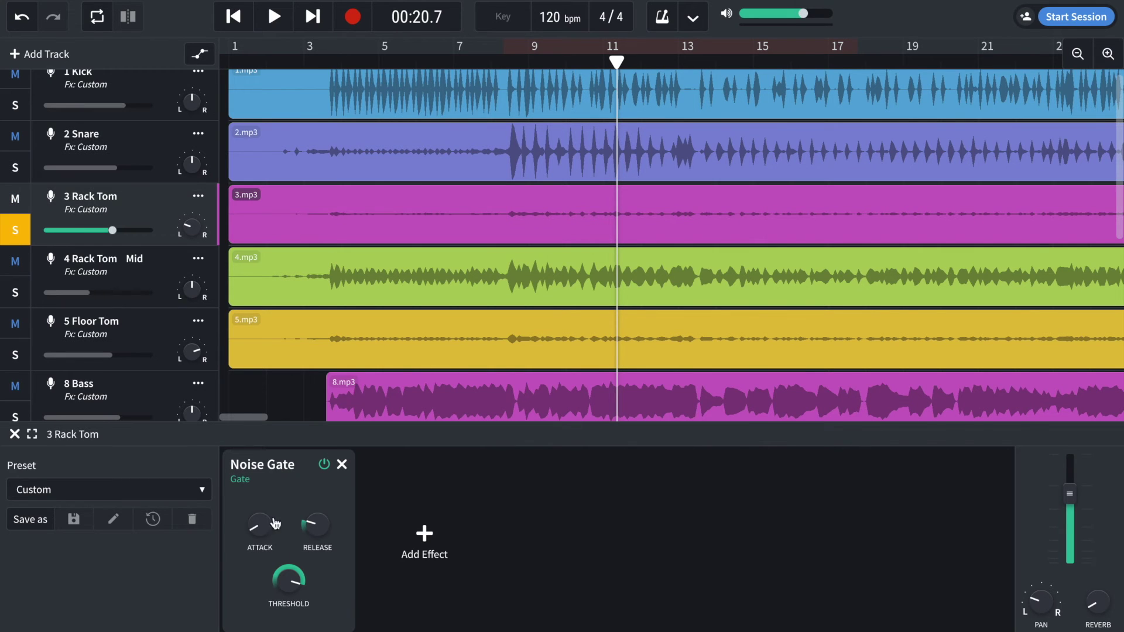
scroll(448, 235, right, 10)
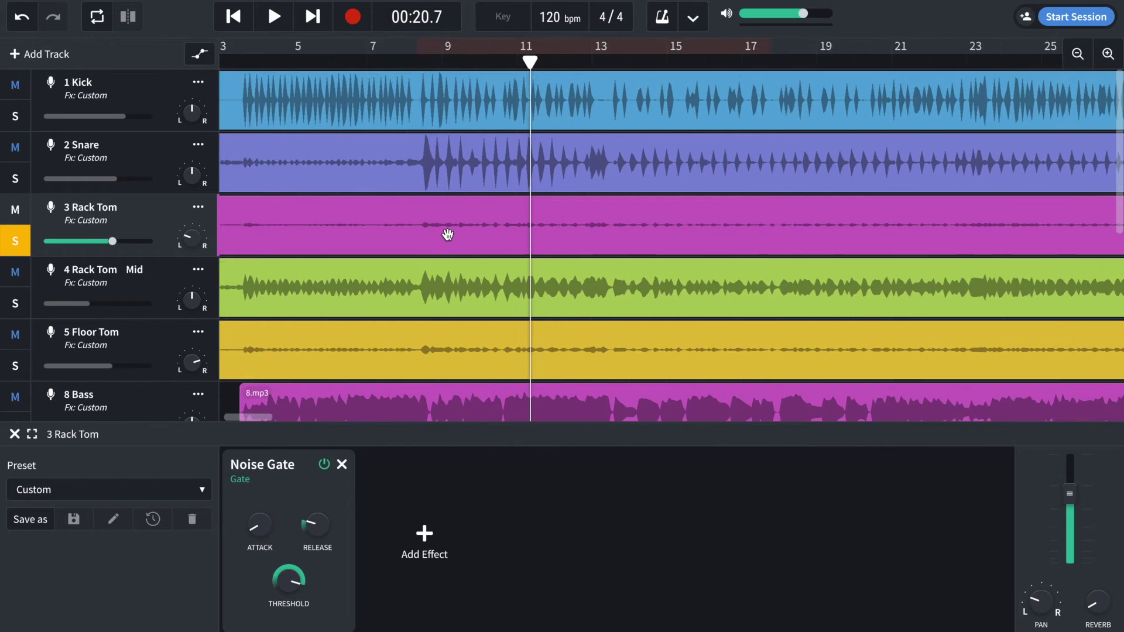
scroll(448, 235, down, 1)
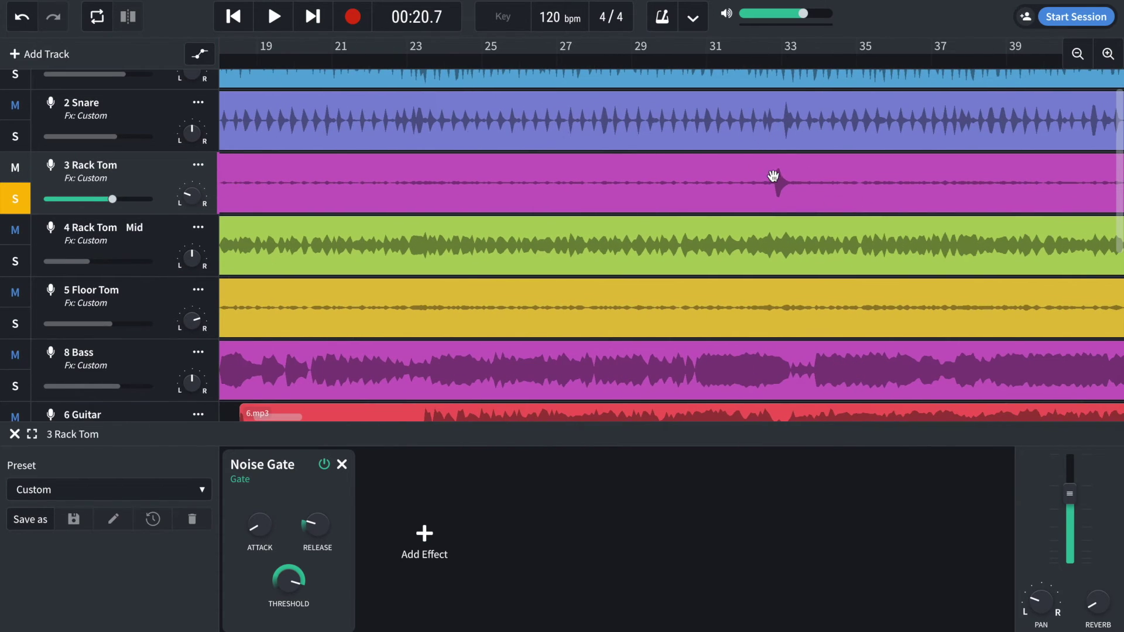
click(766, 63)
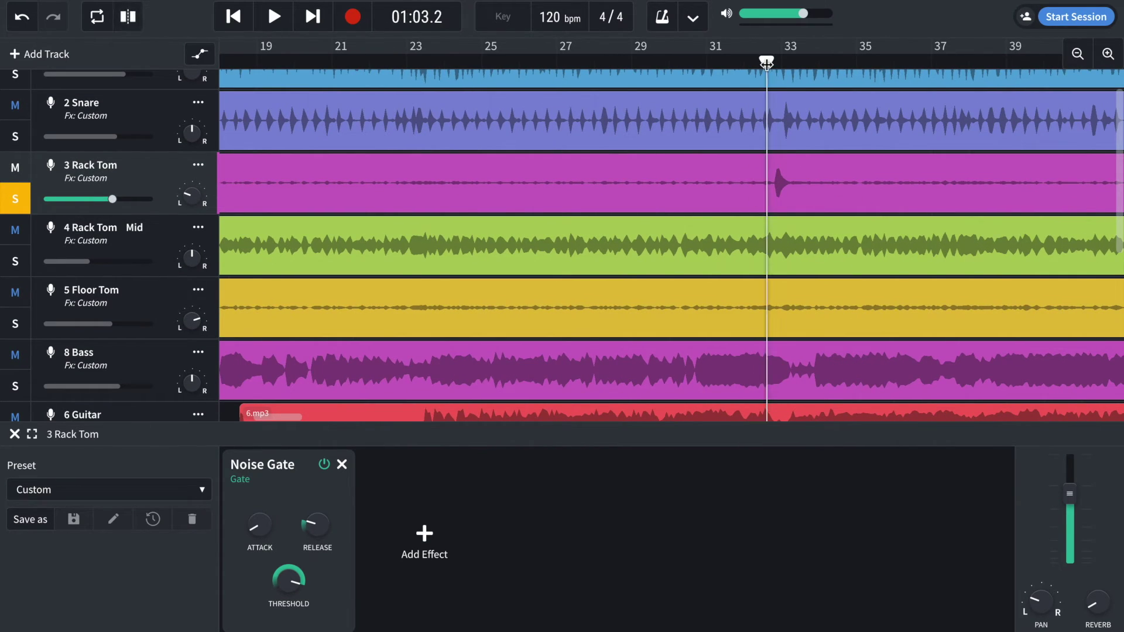
click(718, 63)
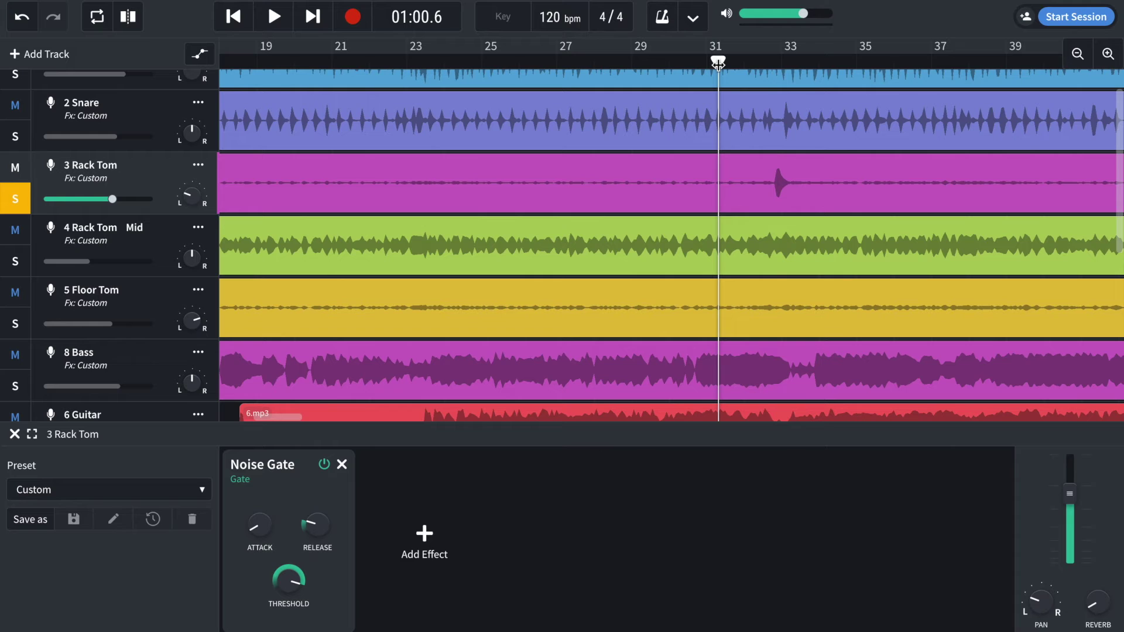
Step: Compare the 3 Rack Tom with its Noise Gate bypassed and active during playback
click(324, 465)
key(space)
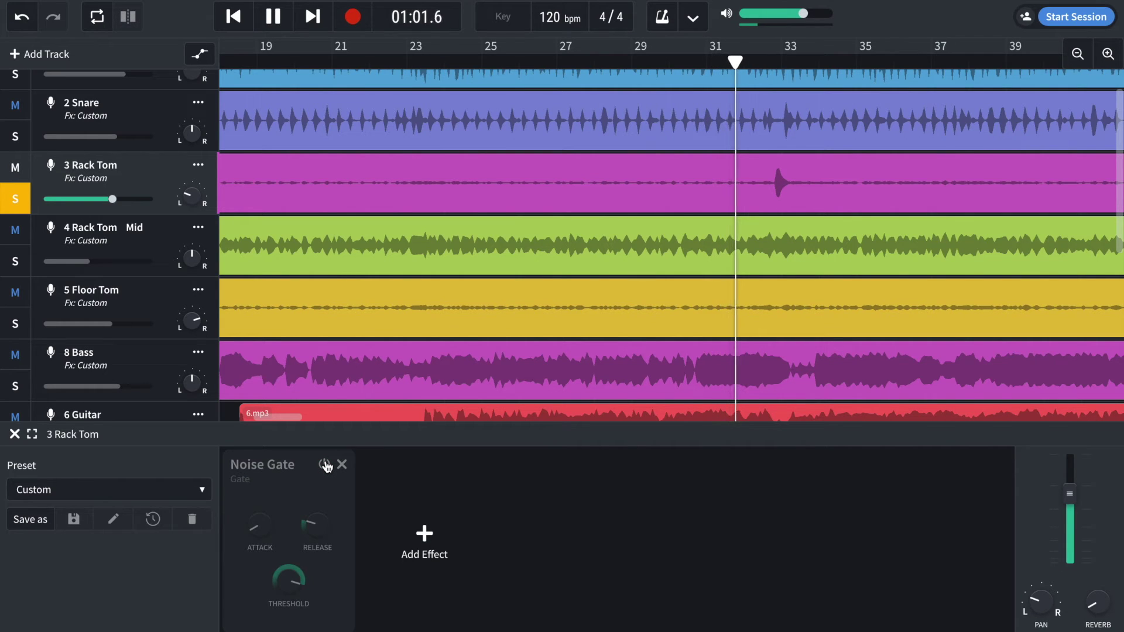
click(324, 465)
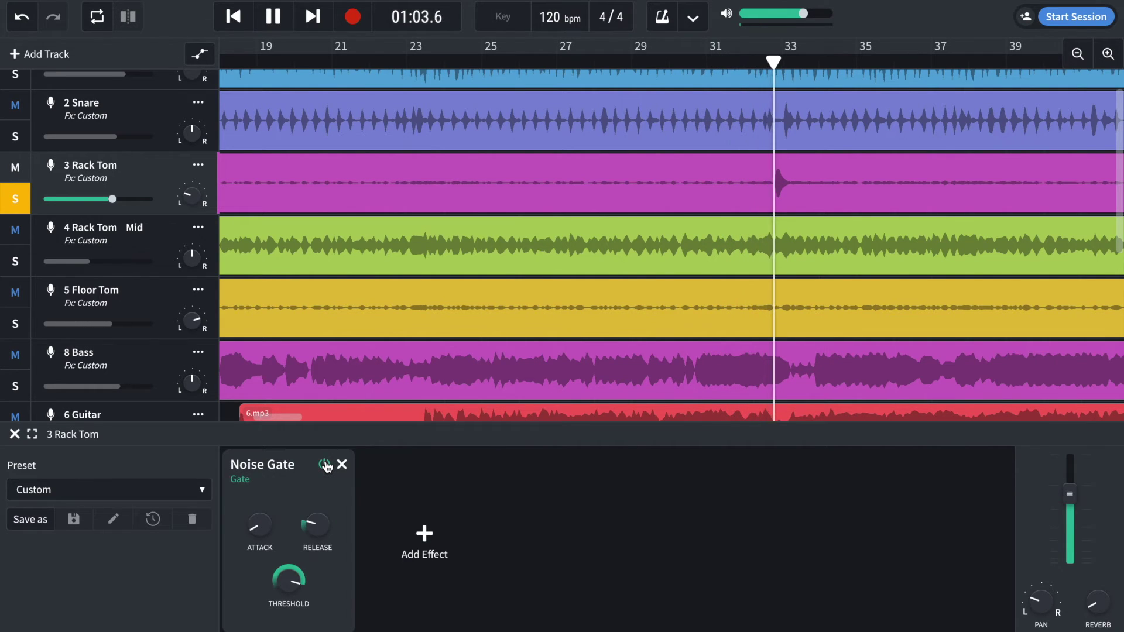
key(space)
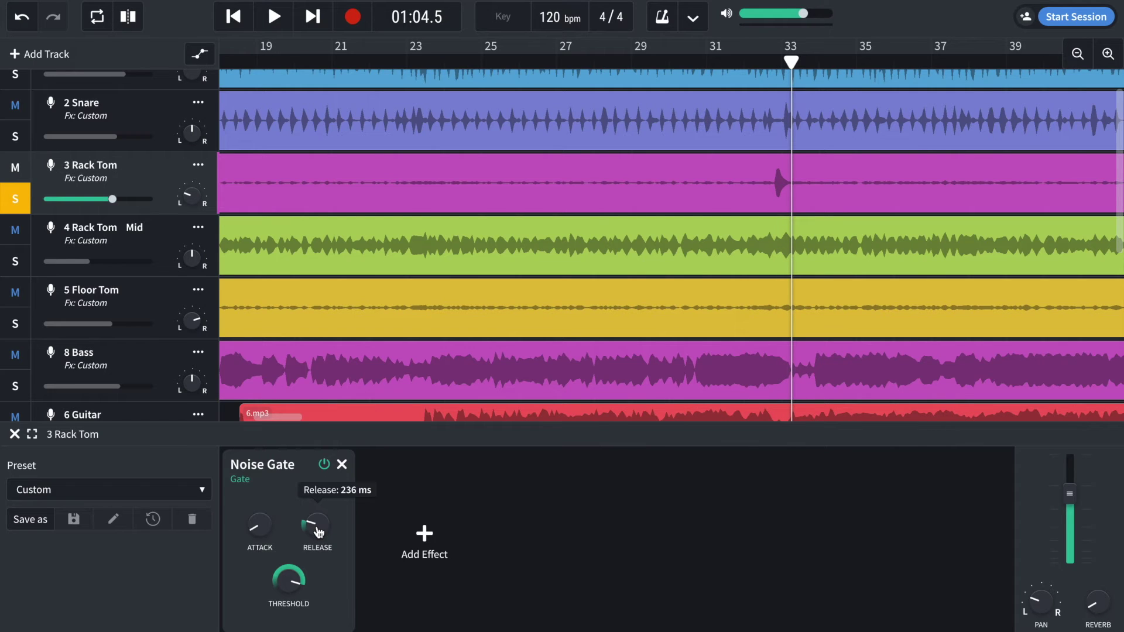
click(769, 69)
Step: Loop the tom hit around bar 33 and re-enable the Noise Gate while listening
click(323, 465)
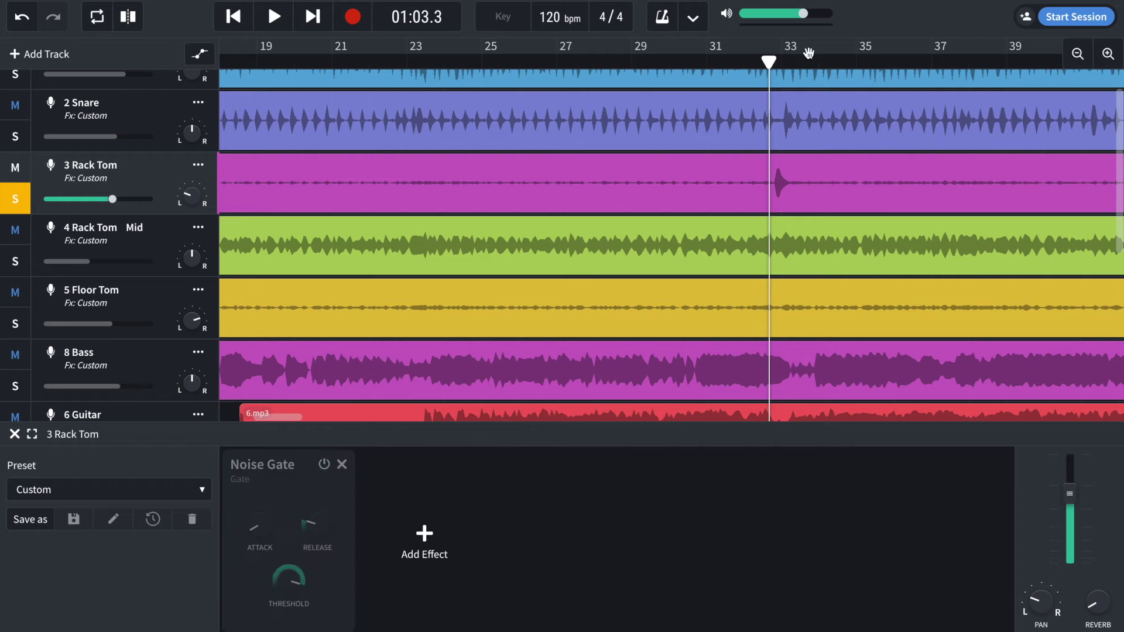
drag(756, 49, 814, 47)
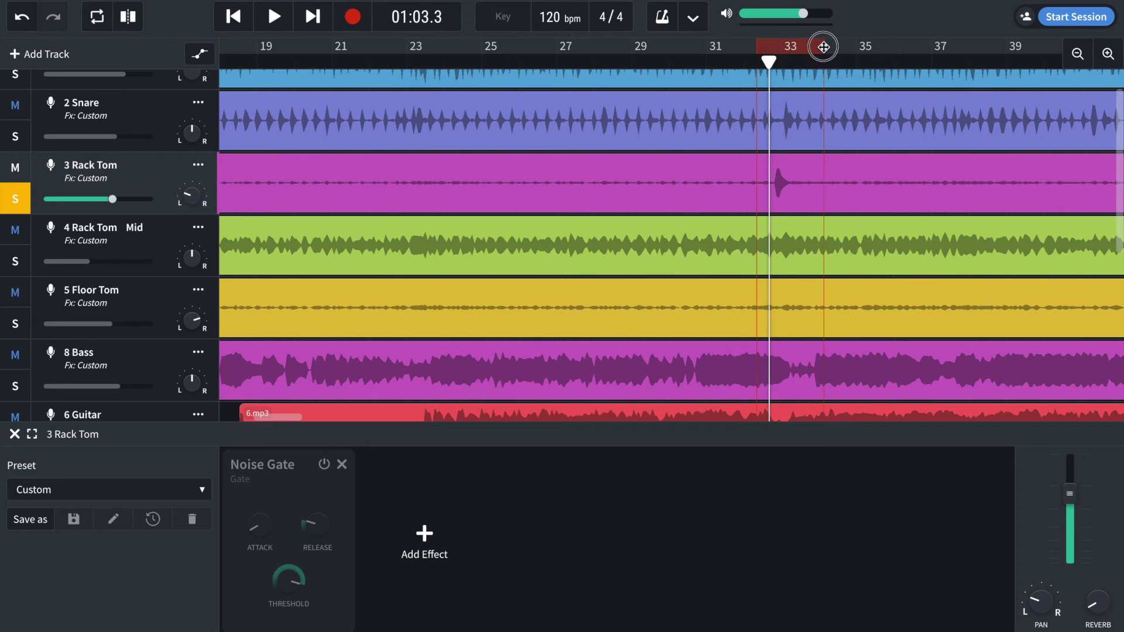
key(space)
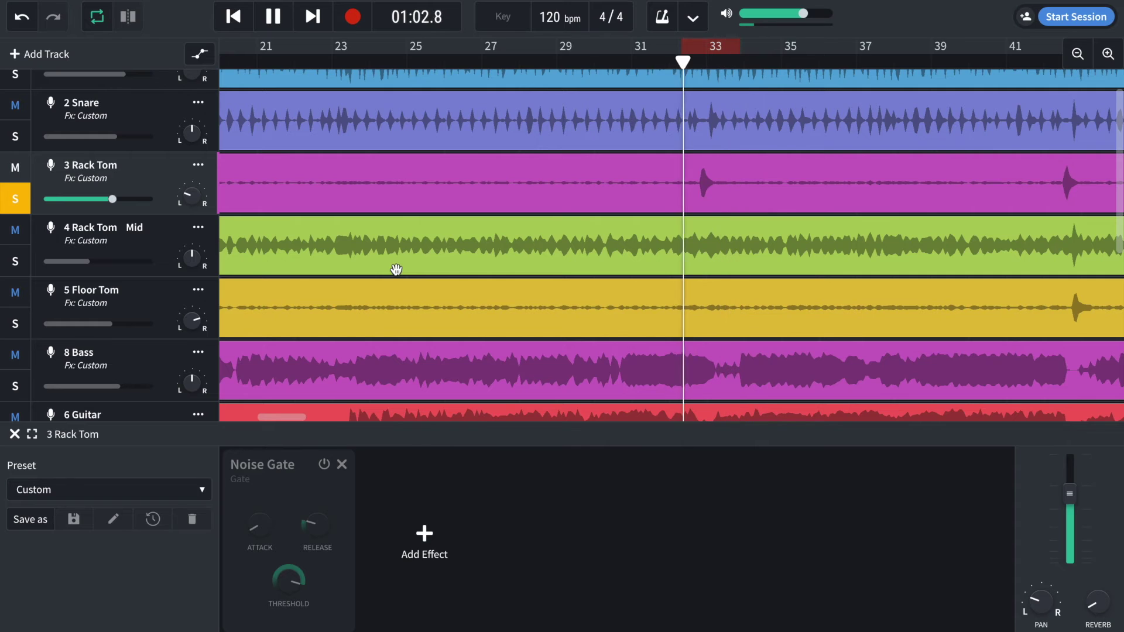
click(324, 465)
mouse_move(317, 527)
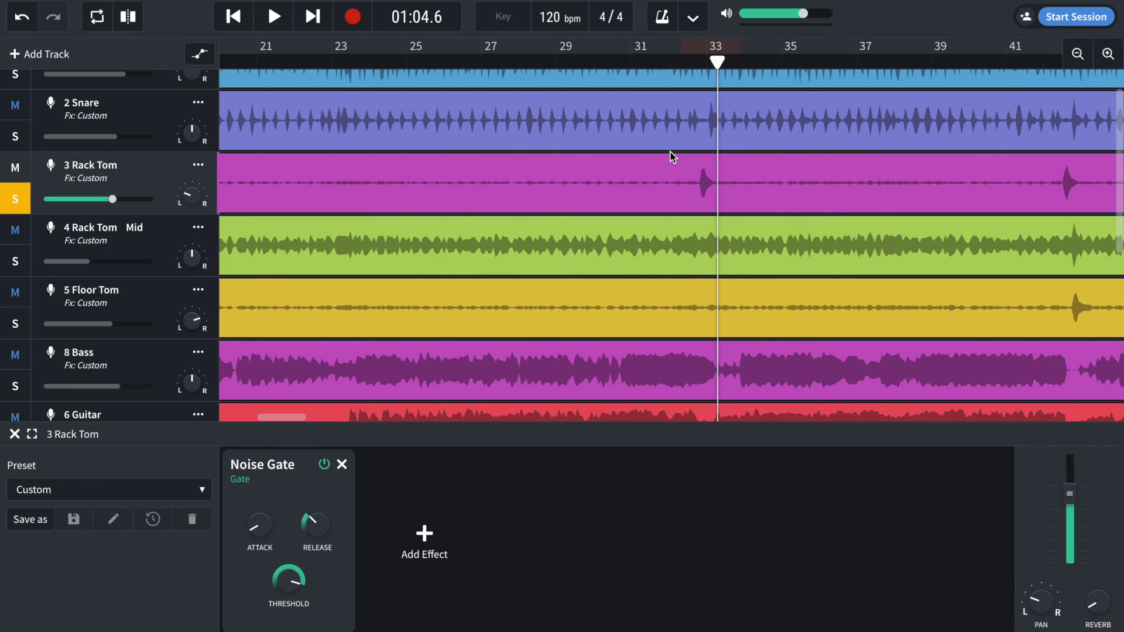
Step: Audition the soloed 3 Rack Tom from bar 52, then scroll back to the song start
scroll(673, 179, right, 10)
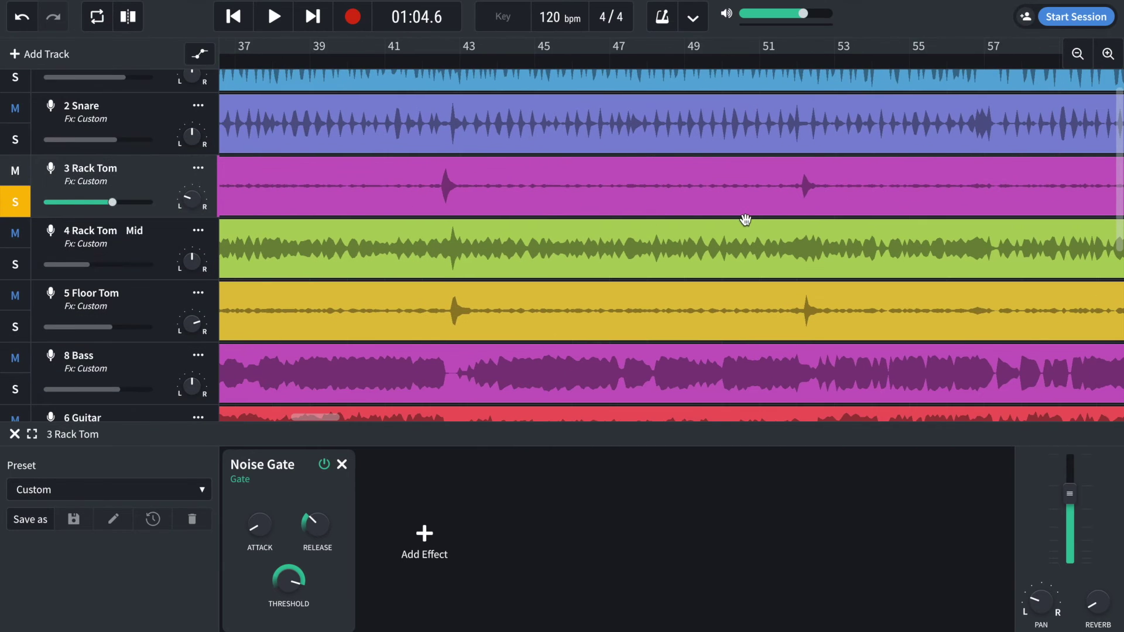
scroll(745, 219, right, 11)
scroll(745, 220, left, 4)
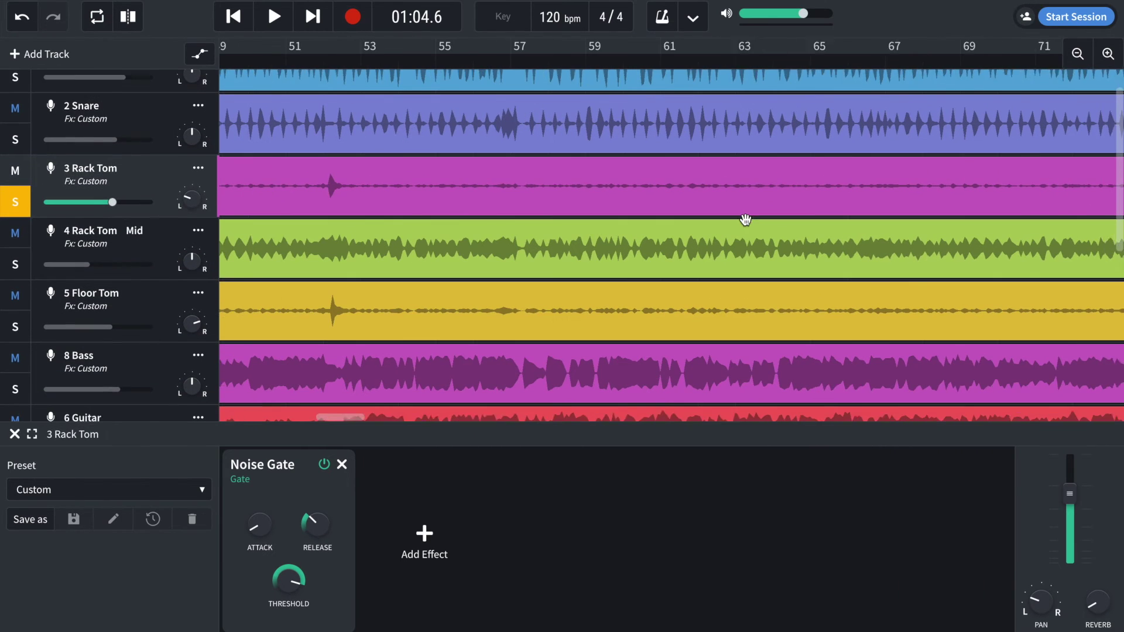
click(325, 64)
key(space)
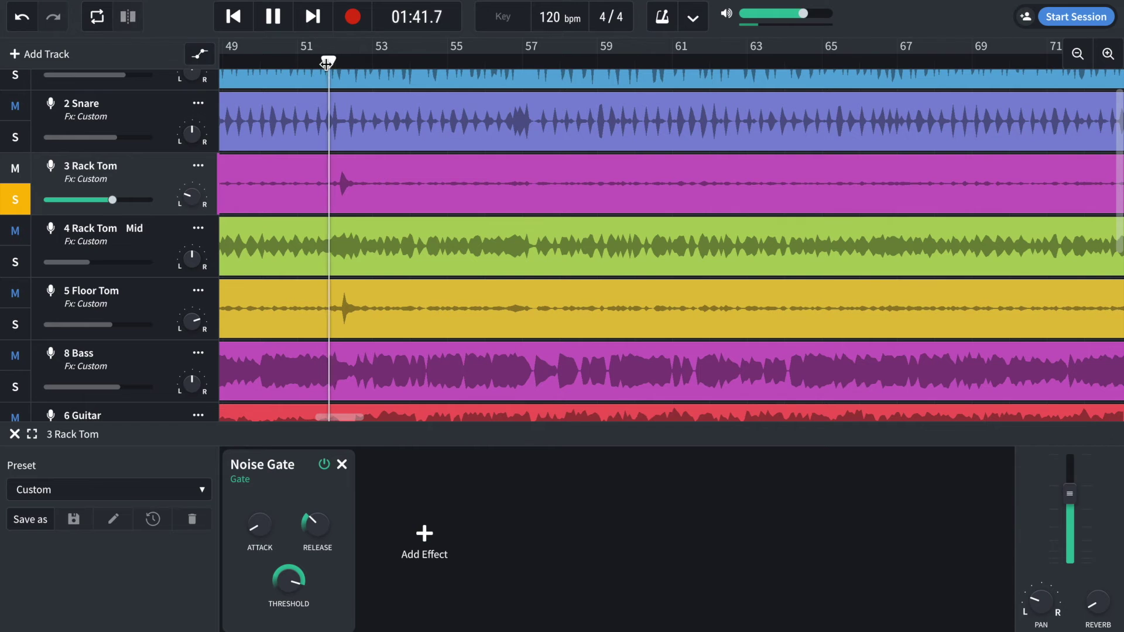
key(space)
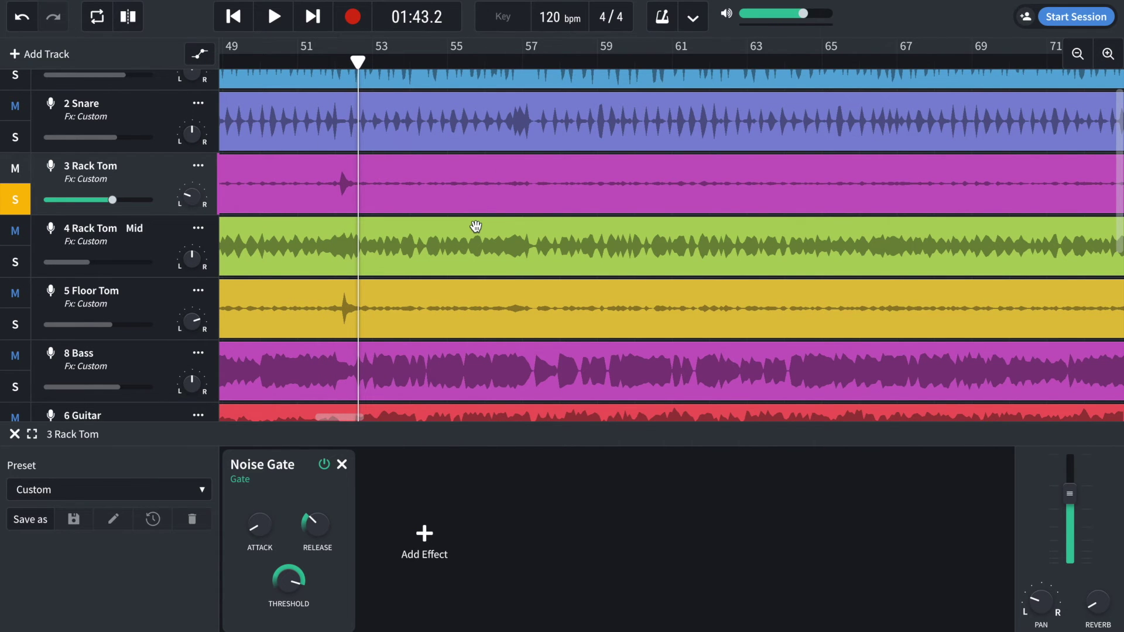
scroll(529, 188, left, 15)
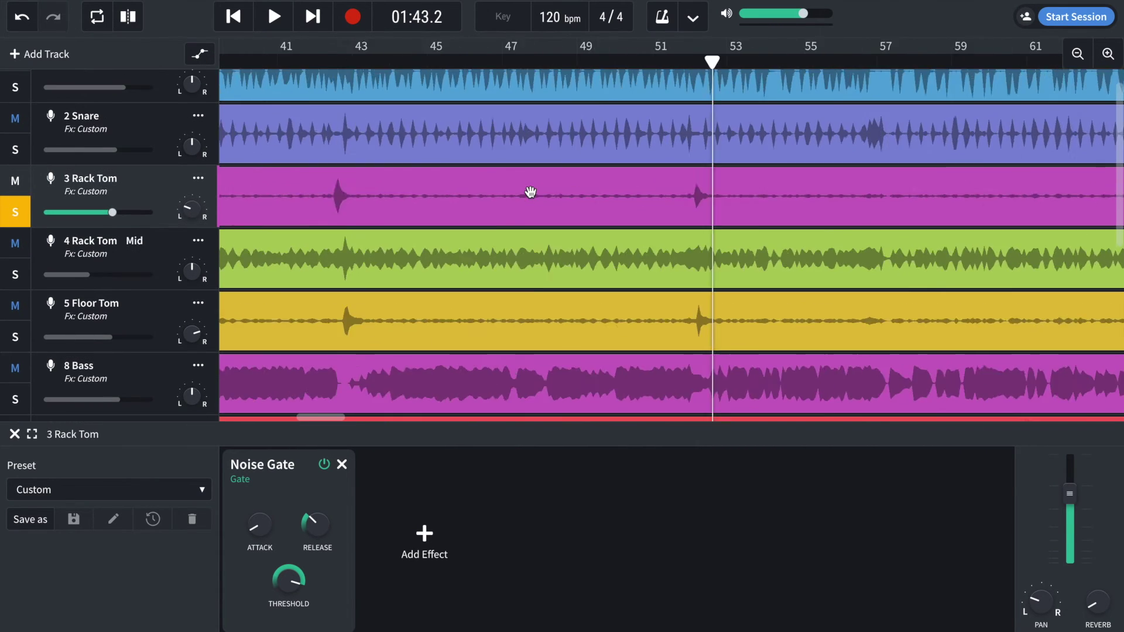
scroll(530, 192, left, 9)
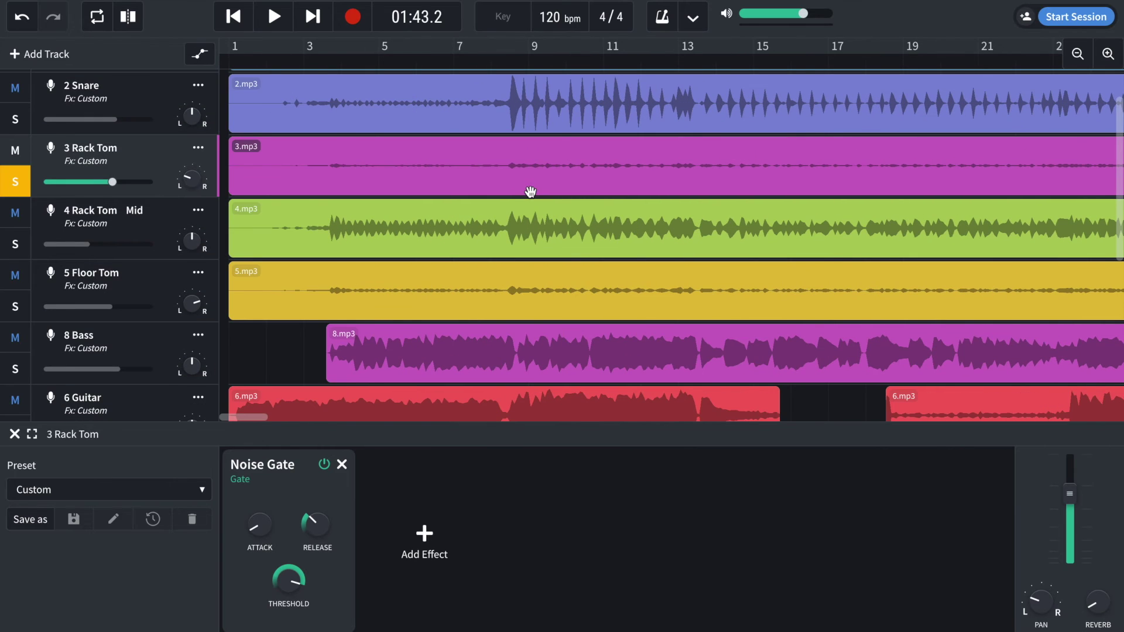
Step: Solo 4 Rack Tom Mid, audition it from just before bar 9, then show 5 Floor Tom's Noise Gate
click(16, 246)
click(17, 187)
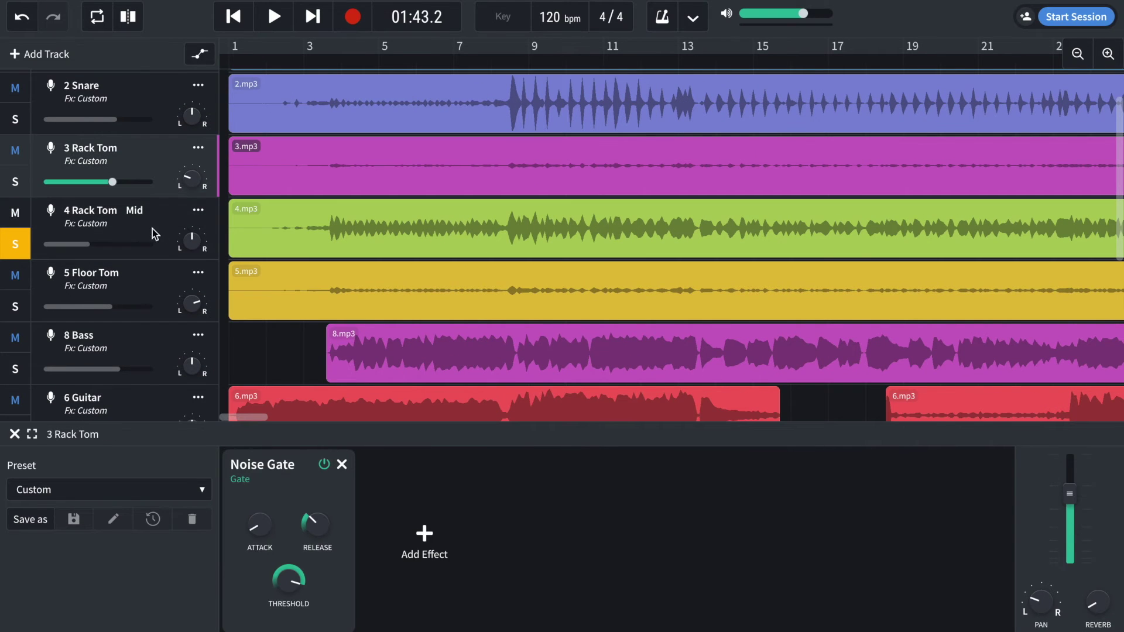
click(127, 207)
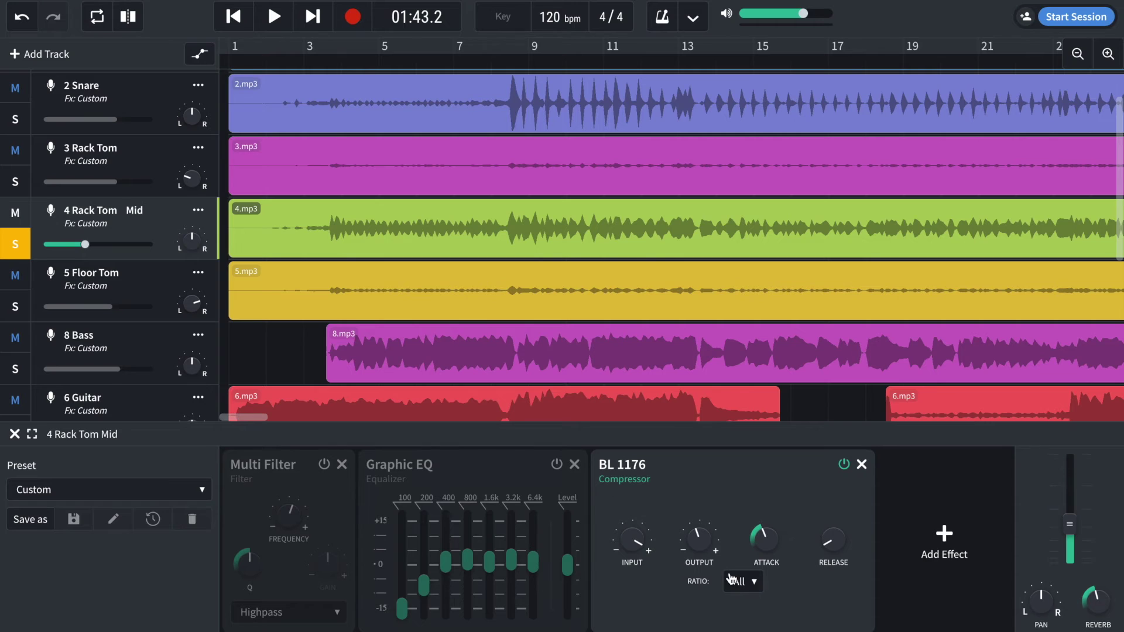
click(504, 61)
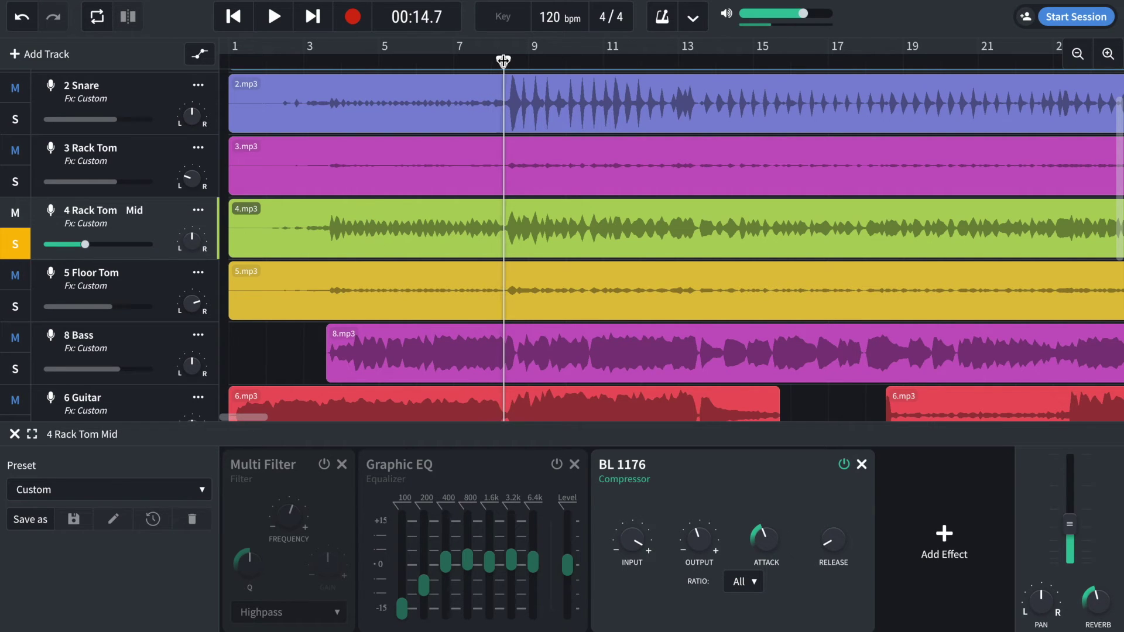
key(space)
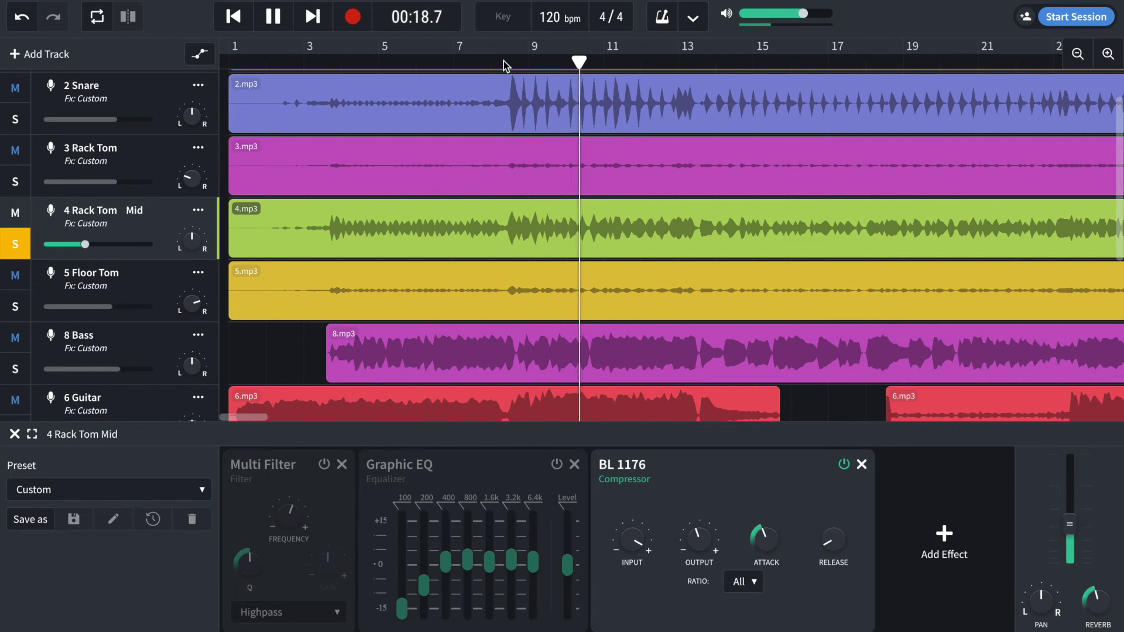
key(space)
mouse_move(49, 249)
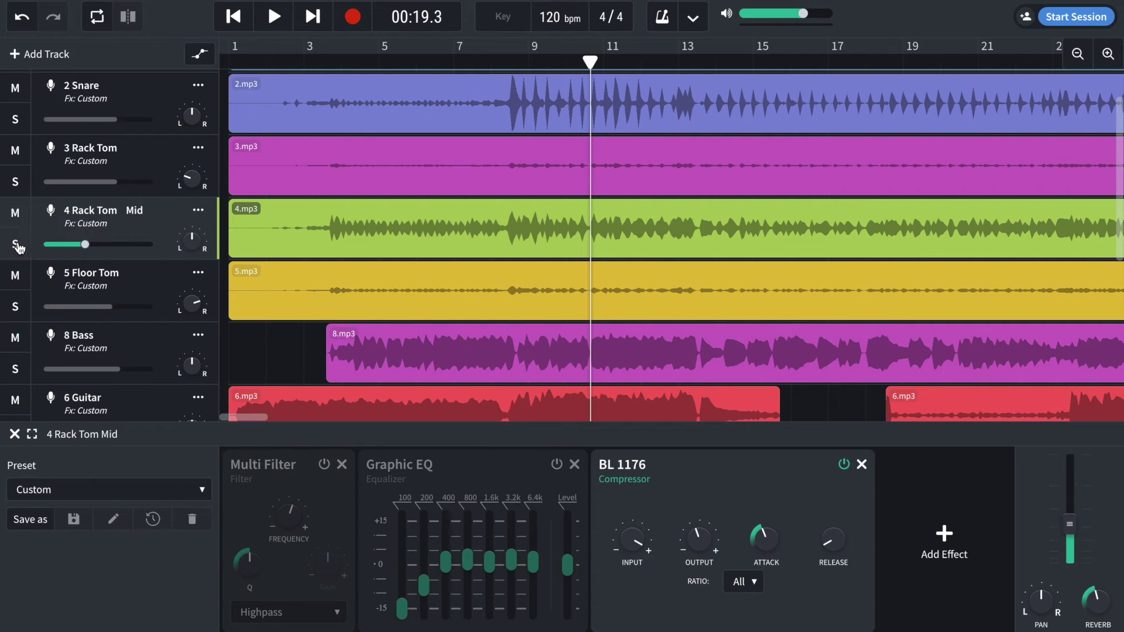
click(112, 276)
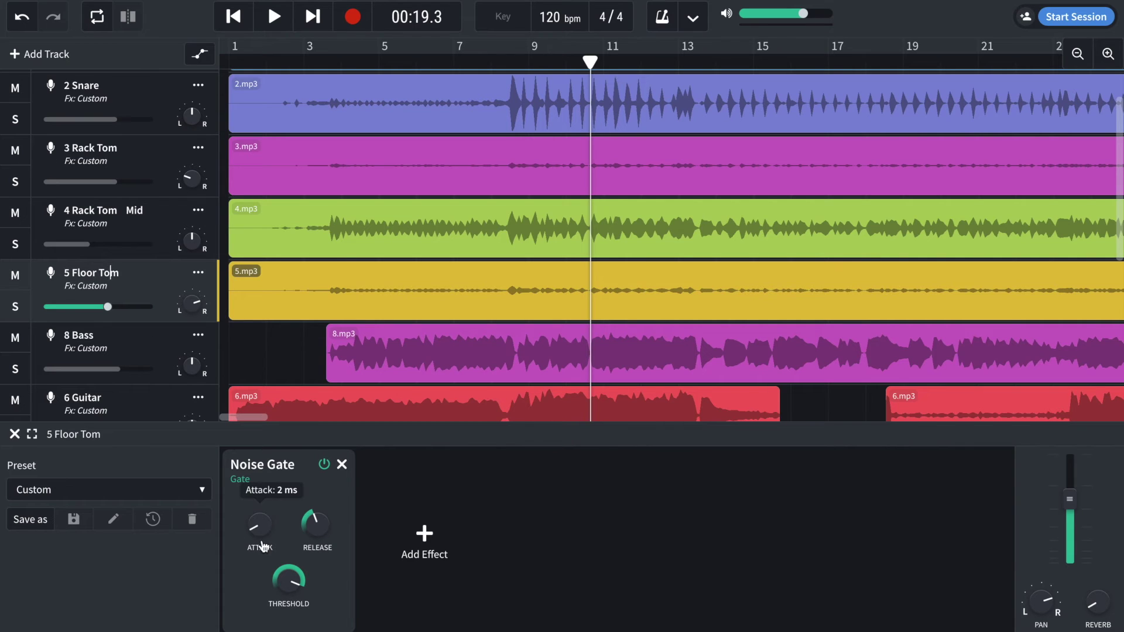
Step: Solo 5 Floor Tom and play the passage from around bar 42
mouse_move(296, 582)
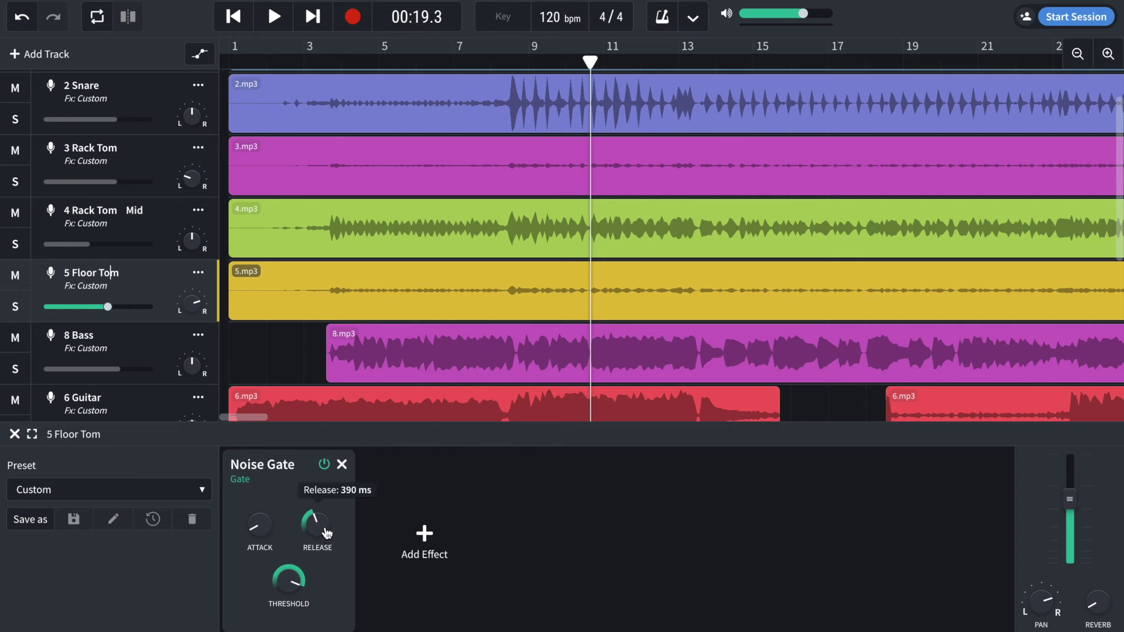
scroll(577, 287, right, 10)
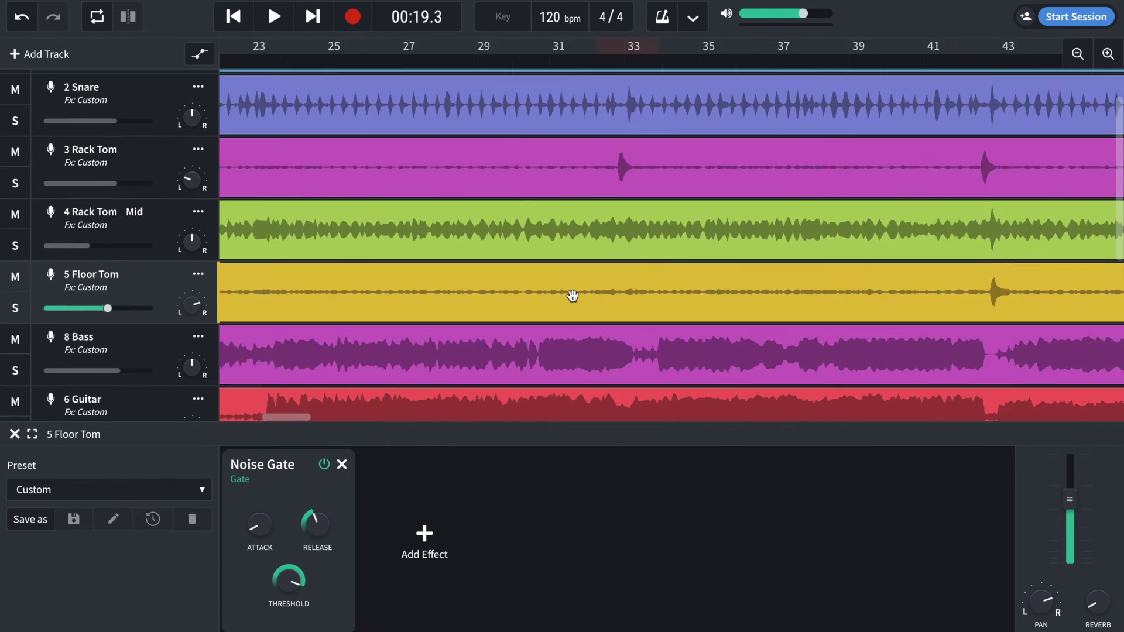
click(600, 61)
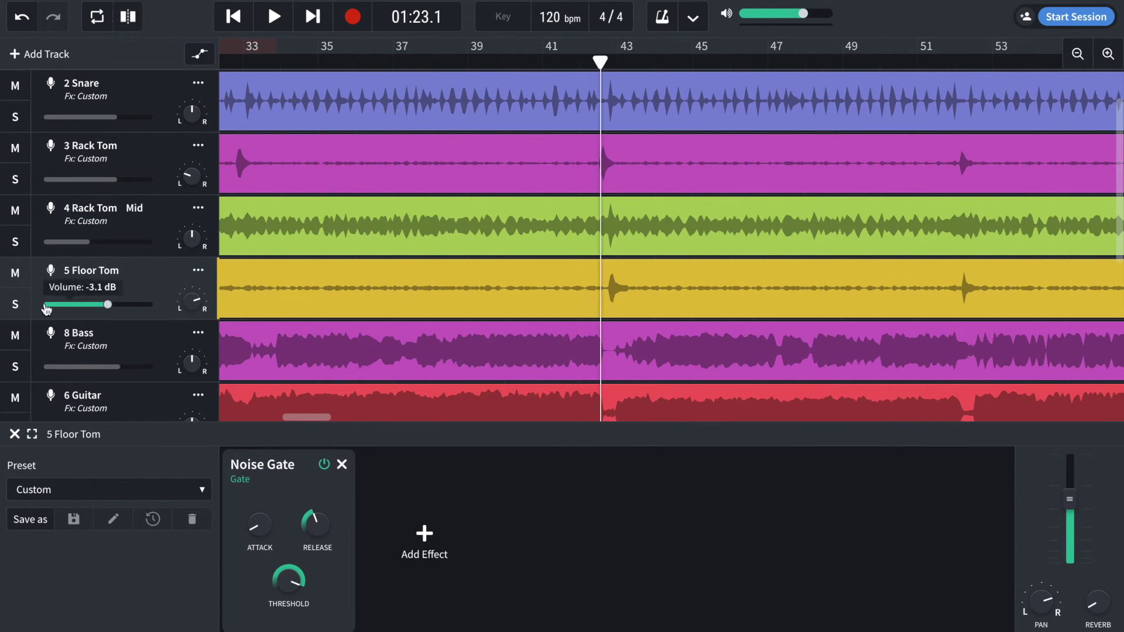
click(20, 306)
key(space)
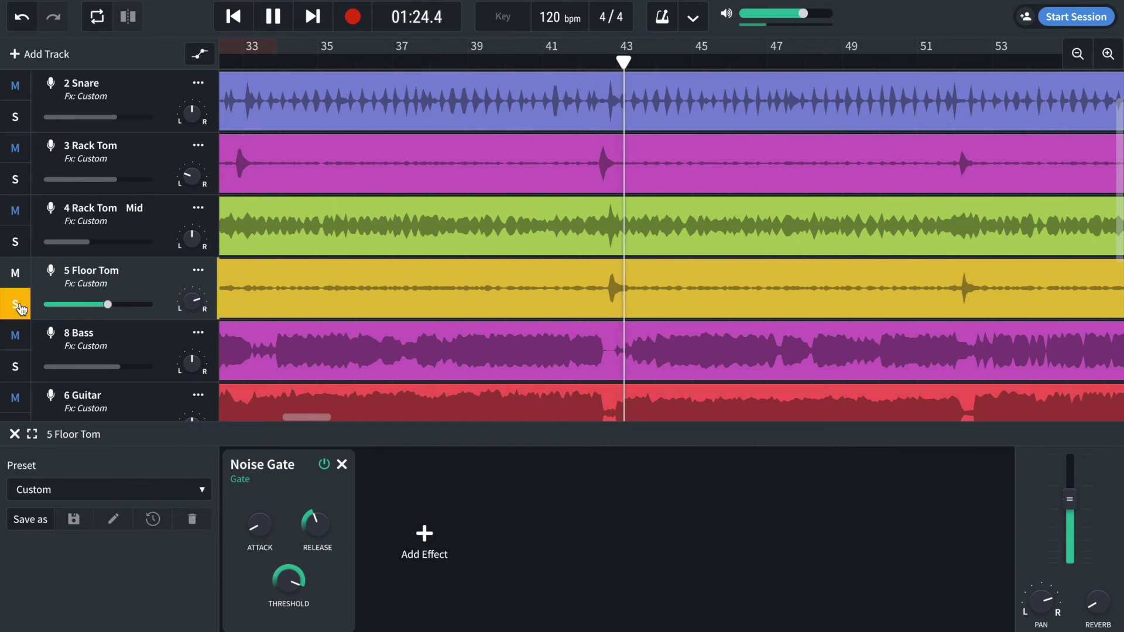
key(space)
Step: Raise the Floor Tom Noise Gate release to about 402 ms, replay from bar 42, then unsolo
drag(623, 60, 600, 59)
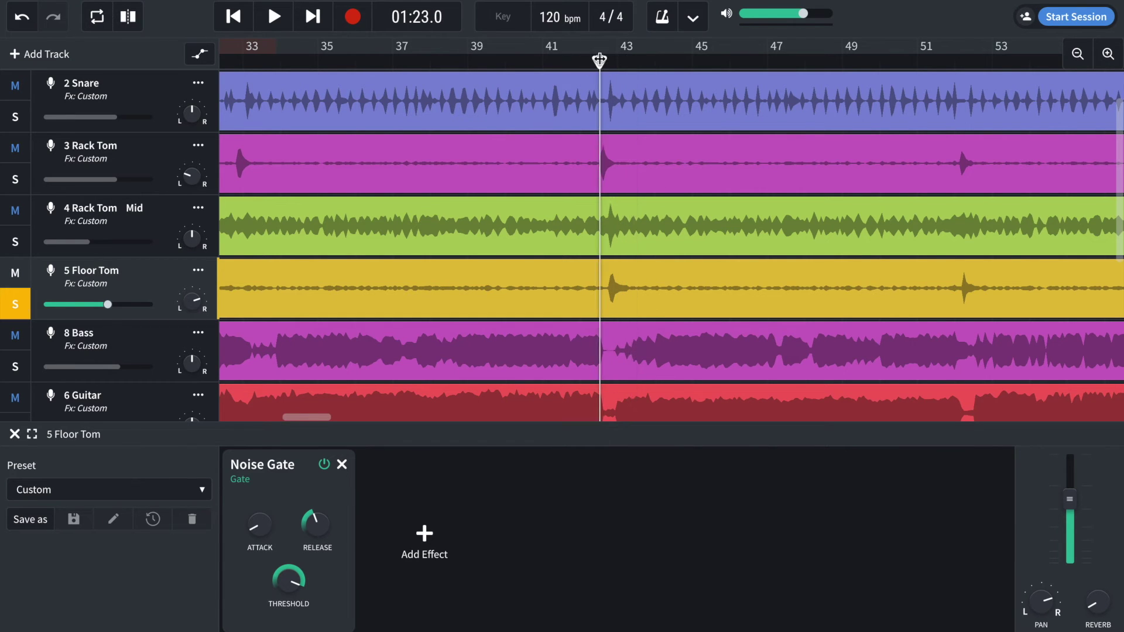
drag(305, 525, 321, 501)
key(space)
key(space)
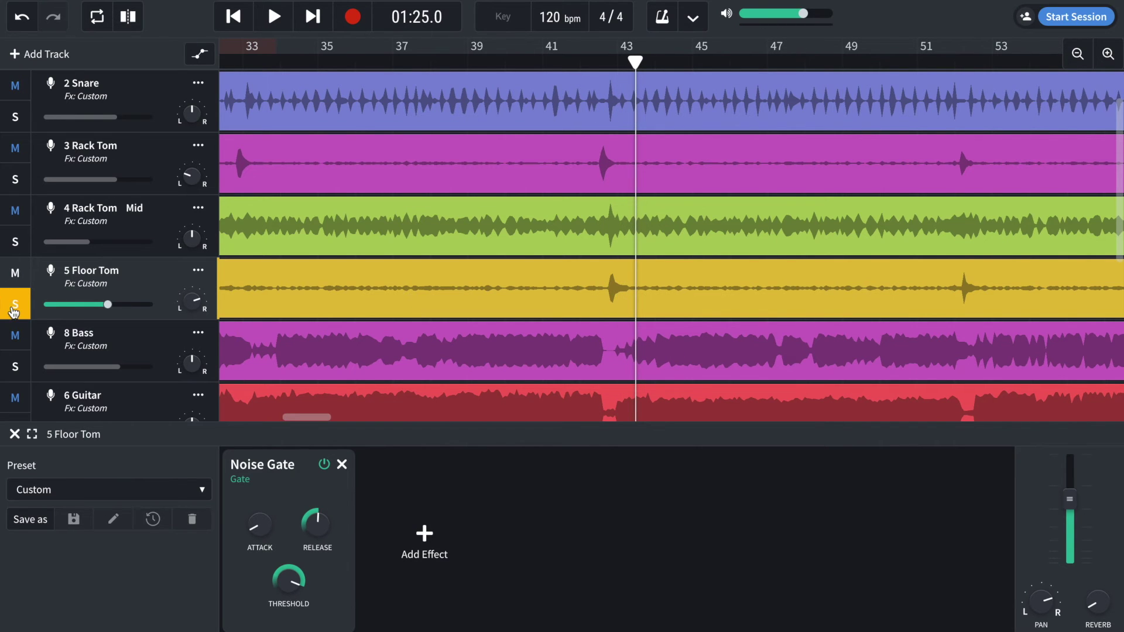
click(16, 307)
Step: Solo 8 Bass and bypass its Multi Filter, Graphic EQ and BL 1176
scroll(109, 305, down, 2)
click(98, 286)
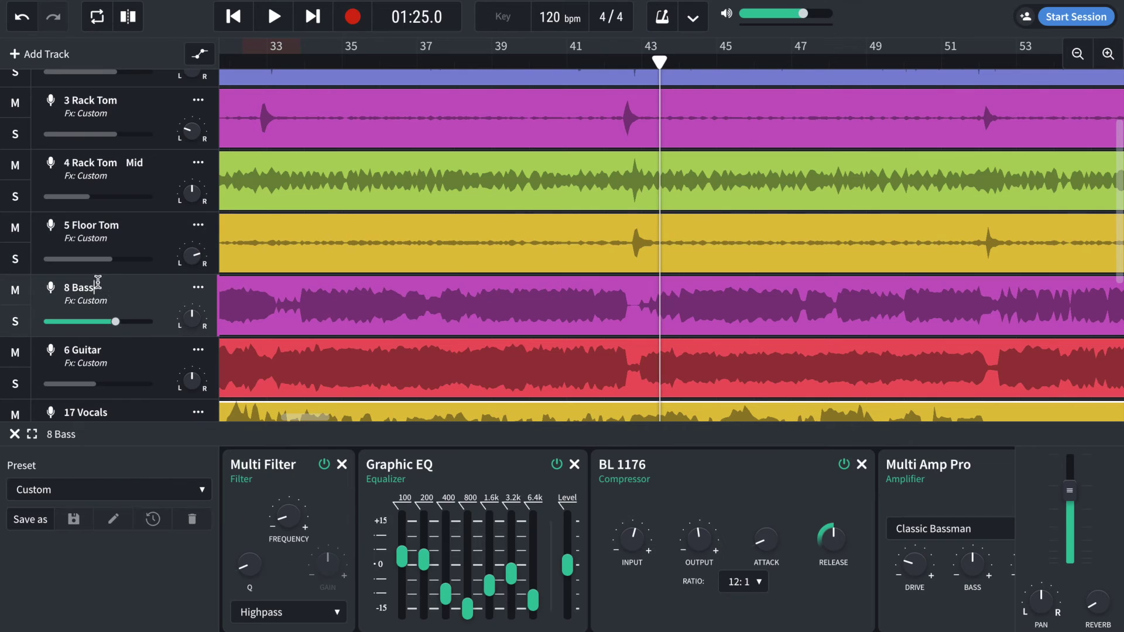
click(14, 323)
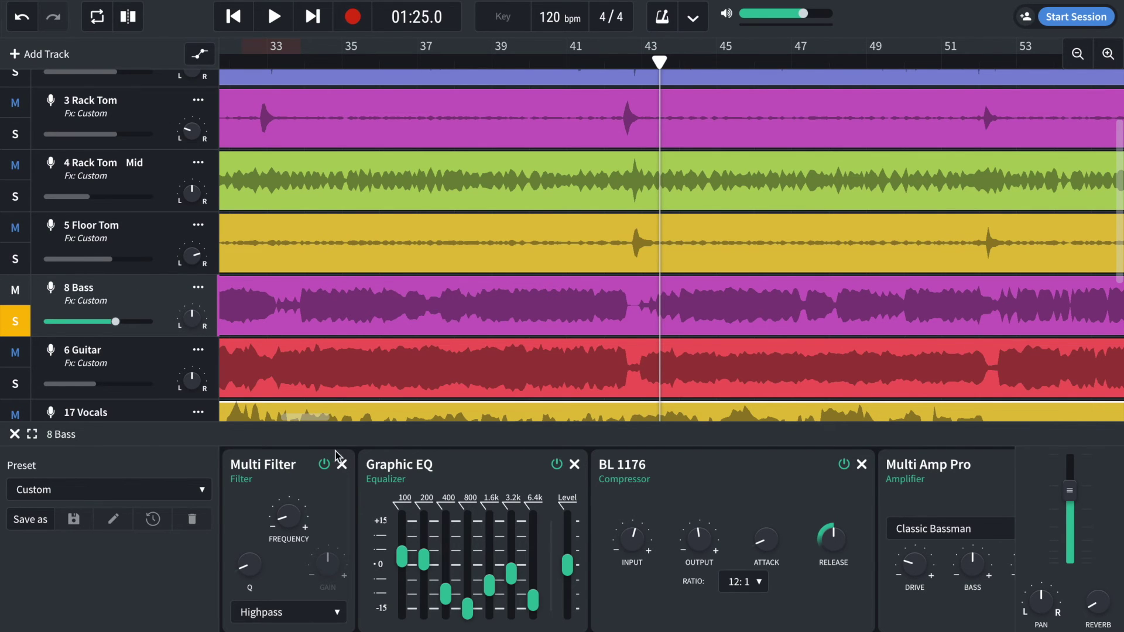
click(325, 464)
click(555, 464)
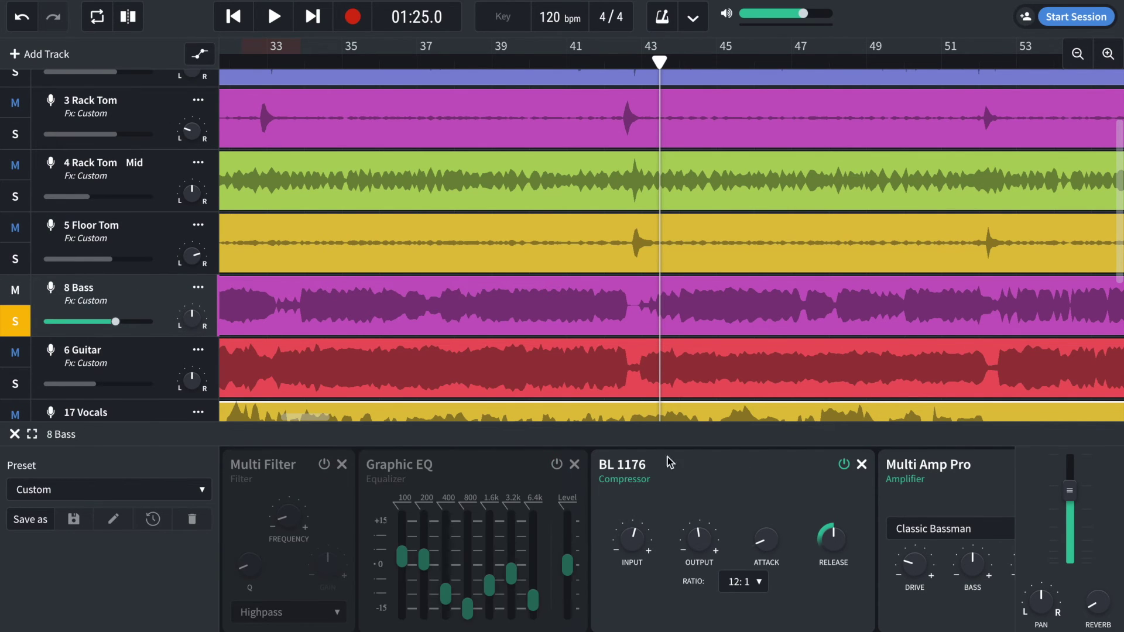
click(844, 464)
Step: Bypass Multi Amp Pro and Multi Cab Pro, then play the unprocessed bass from bar 36
scroll(772, 469, right, 5)
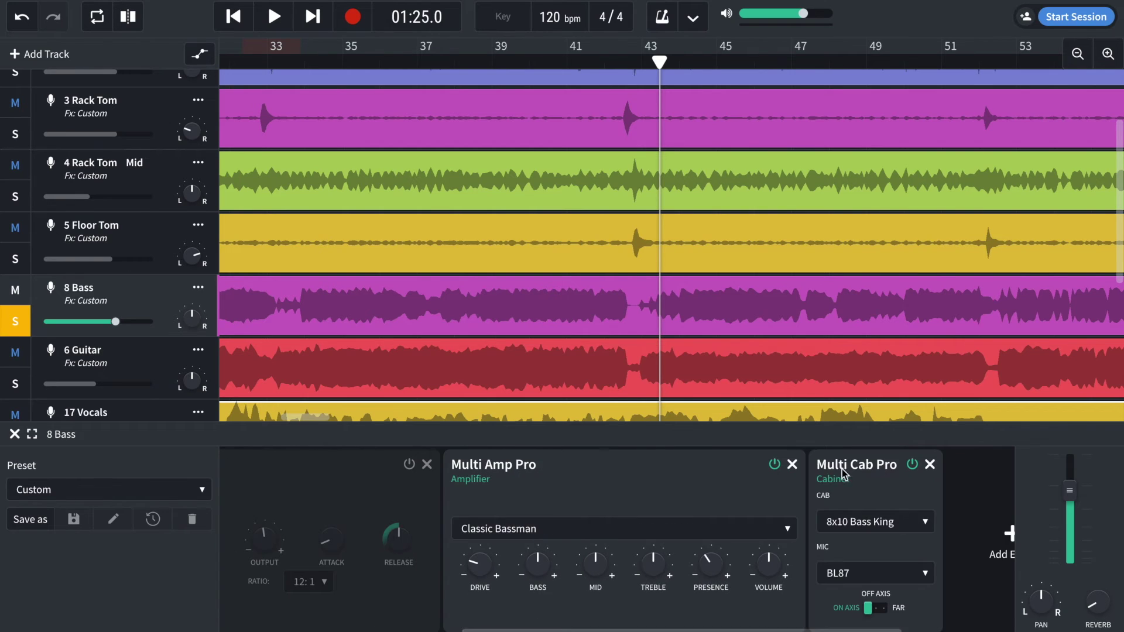
click(773, 464)
click(912, 464)
scroll(907, 471, left, 5)
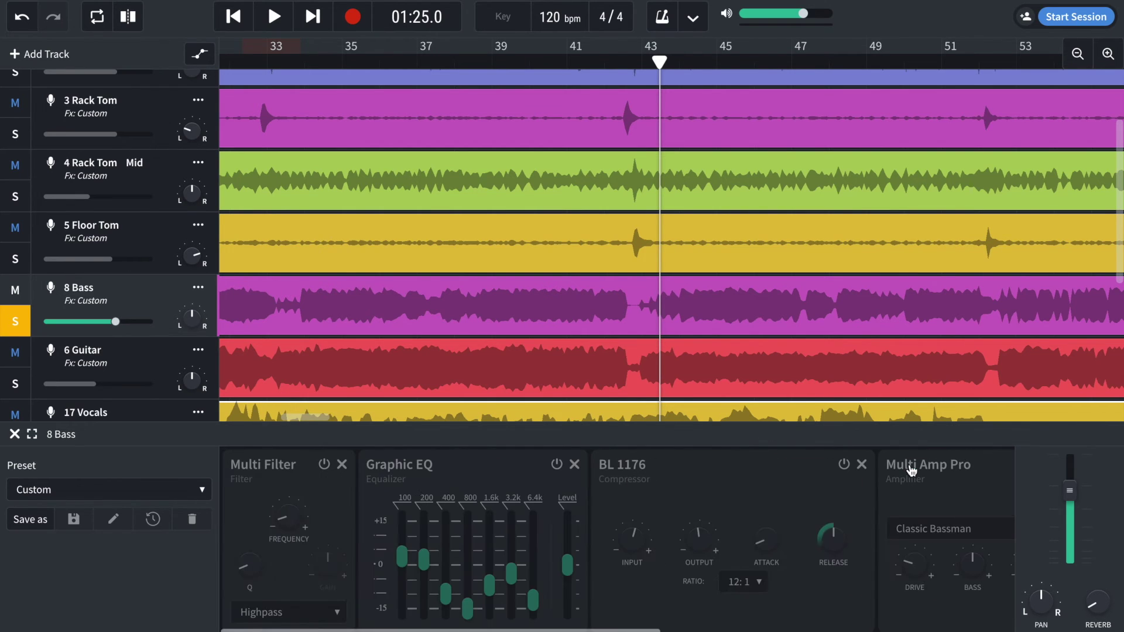
click(384, 62)
key(space)
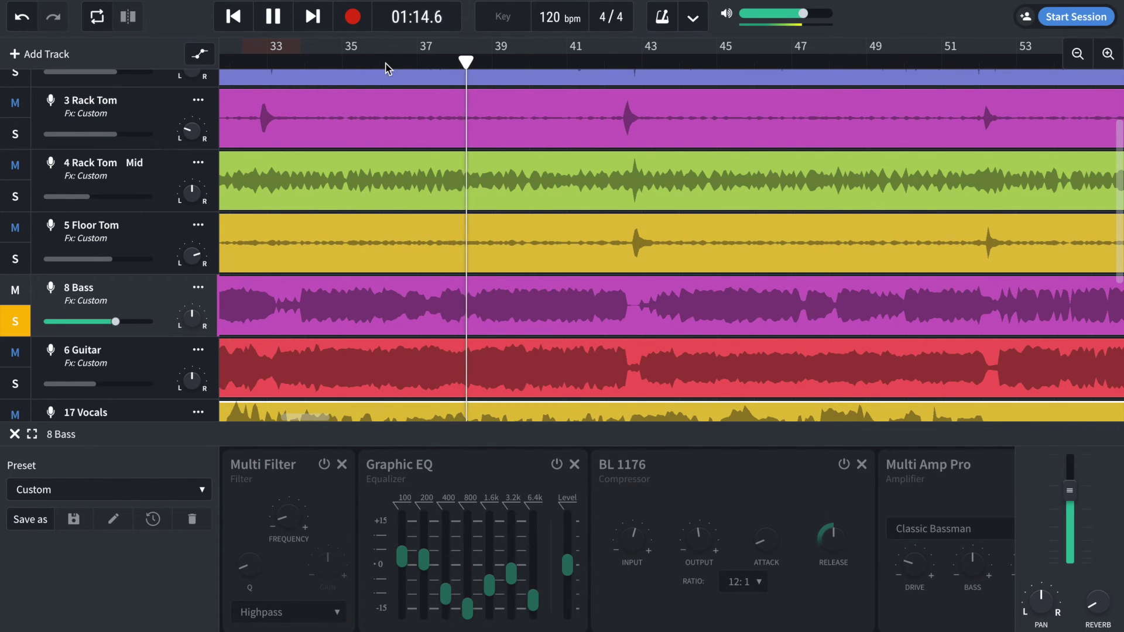
key(space)
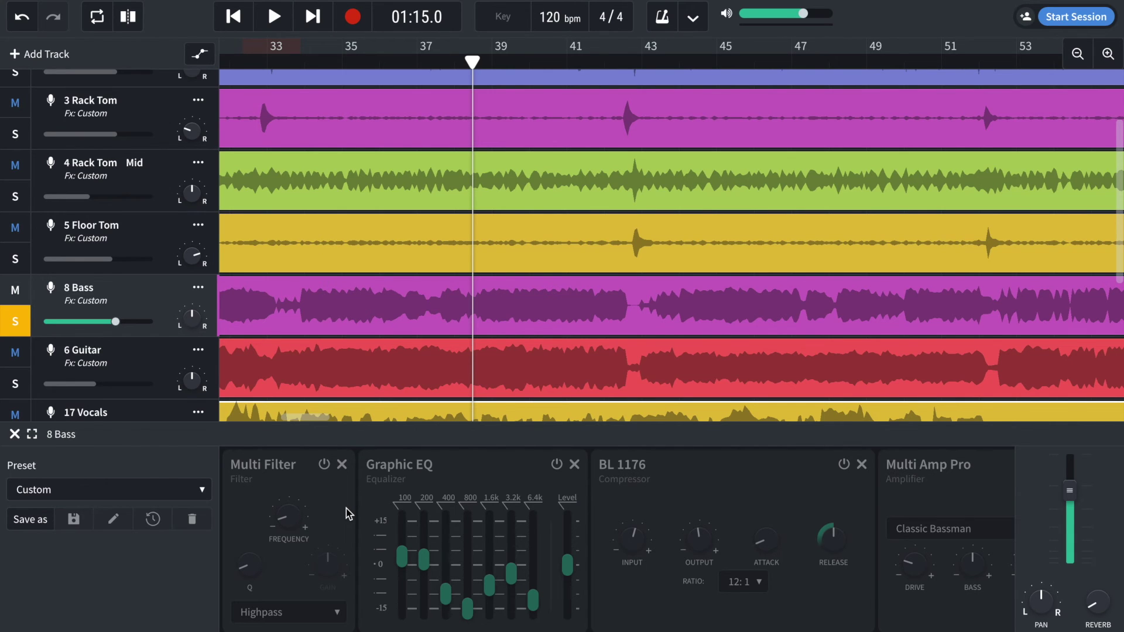
Step: Switch the 8 Bass Multi Filter and Graphic EQ back on
click(323, 464)
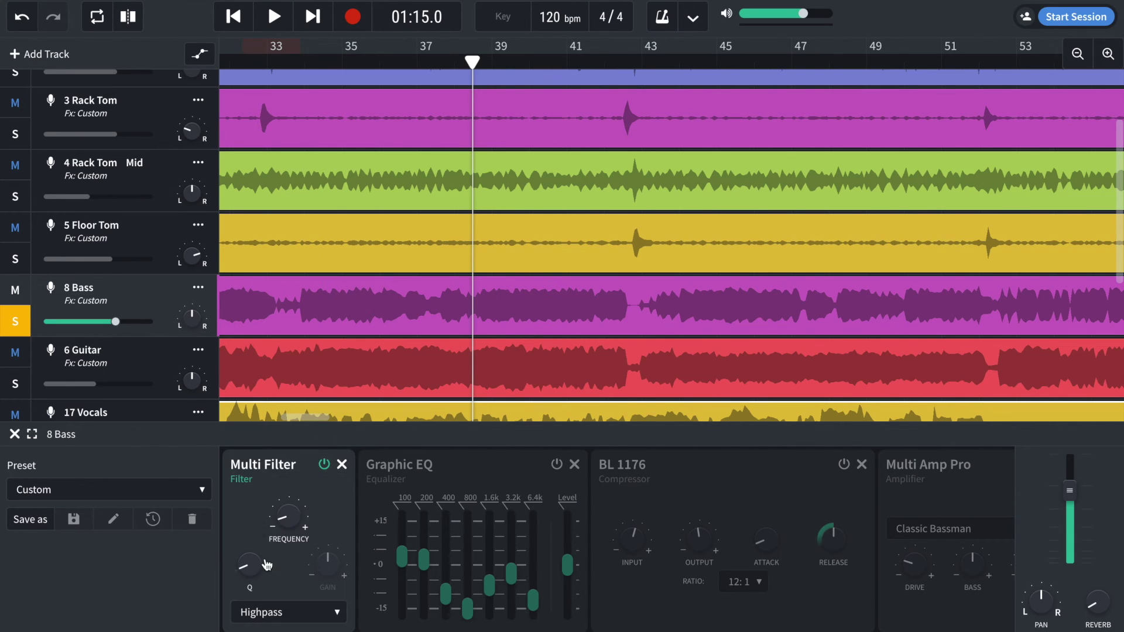
mouse_move(283, 534)
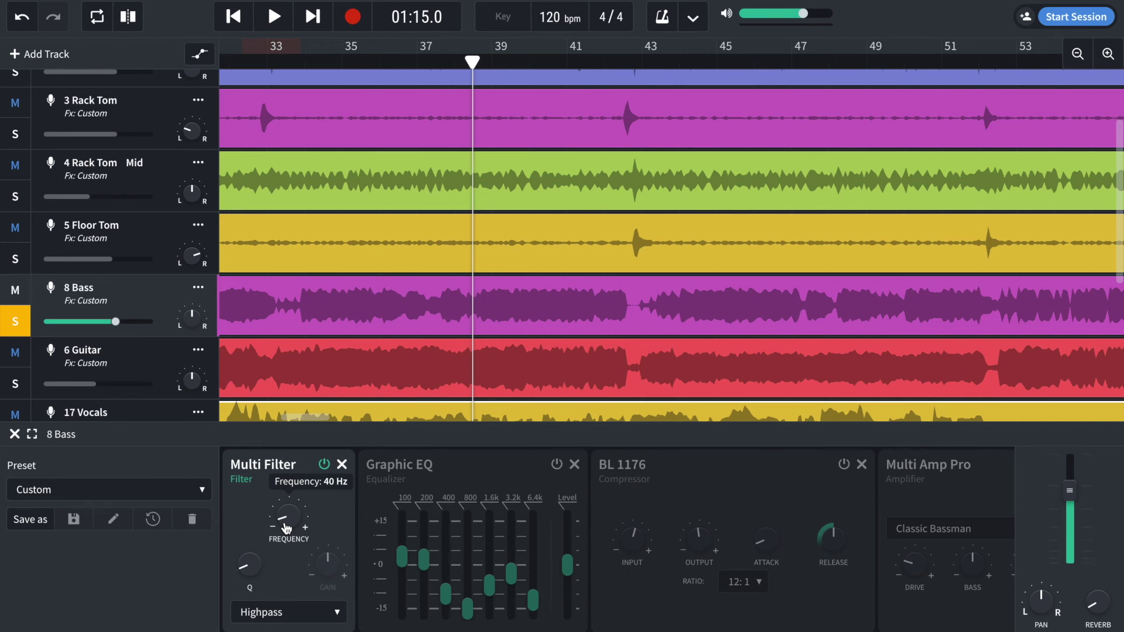
click(556, 464)
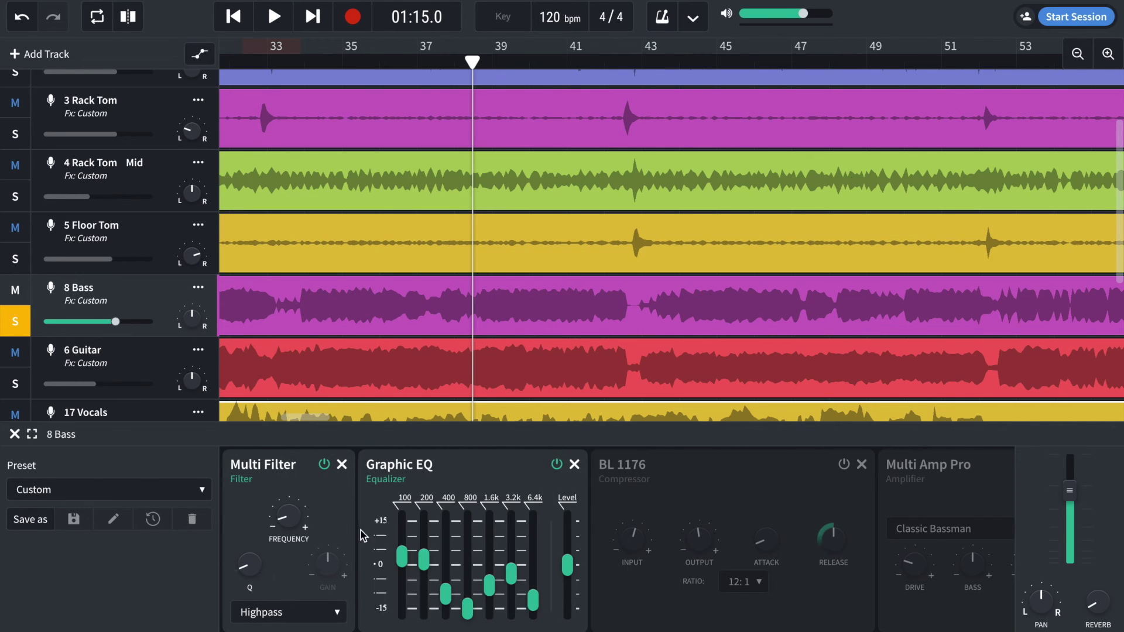
mouse_move(444, 592)
Step: During playback, boost the Graphic EQ 400 Hz band to +12 dB, then settle it at -4 dB
key(space)
drag(445, 597, 445, 530)
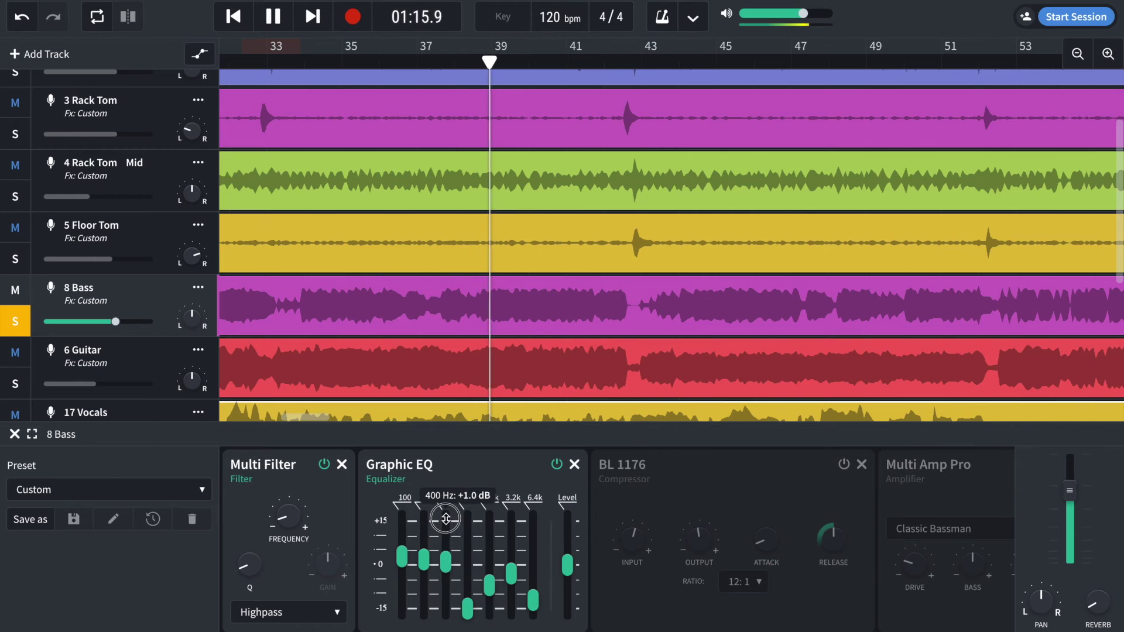
drag(439, 574, 465, 624)
key(space)
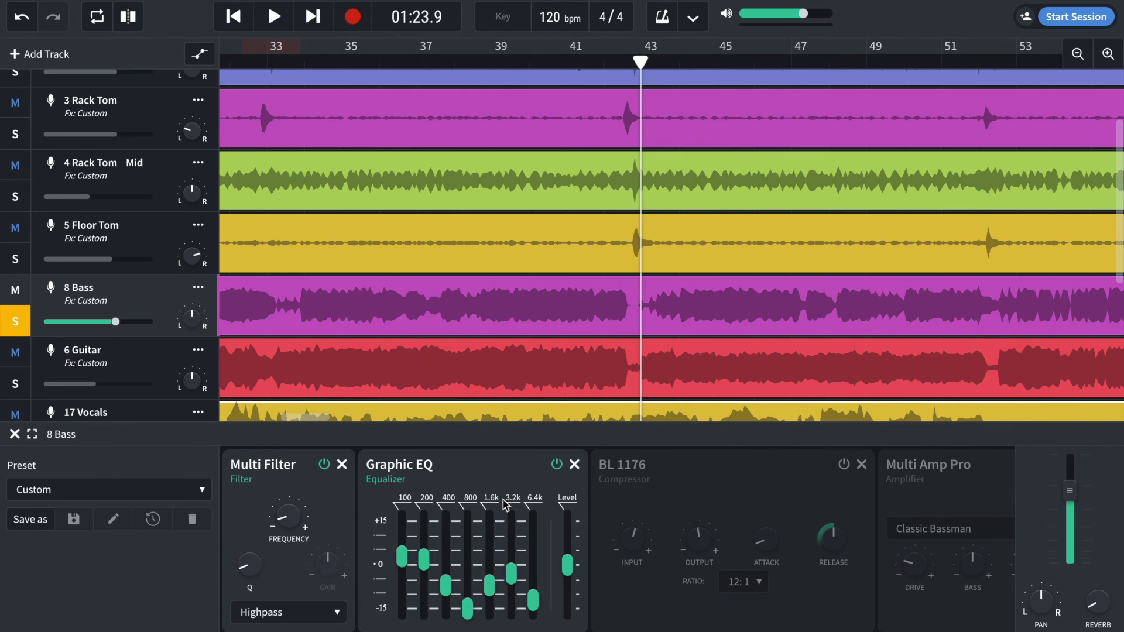
scroll(721, 480, right, 3)
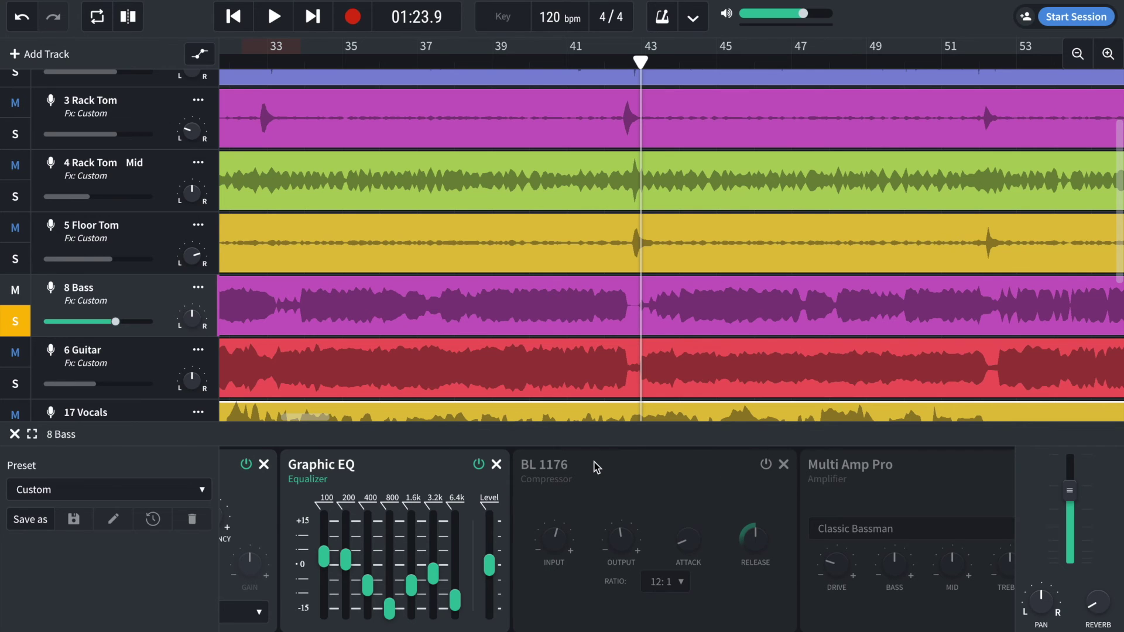
Step: Switch on BL 1176, Multi Amp Pro and Multi Cab Pro, keeping the BL87 cabinet mic
click(765, 464)
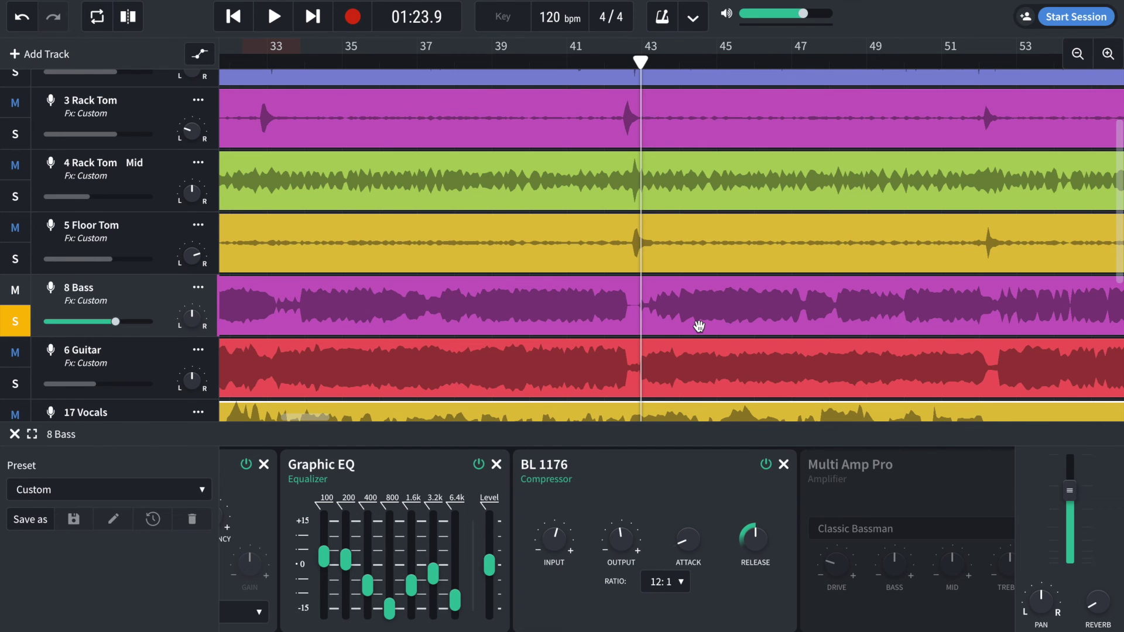
scroll(621, 488, right, 10)
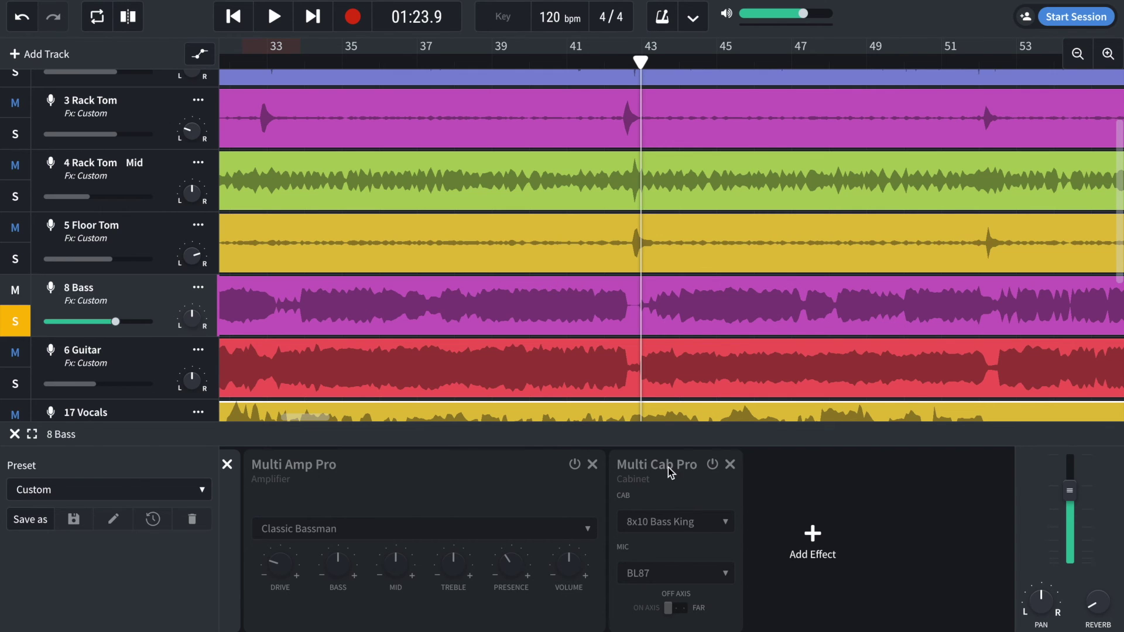
click(574, 463)
click(712, 463)
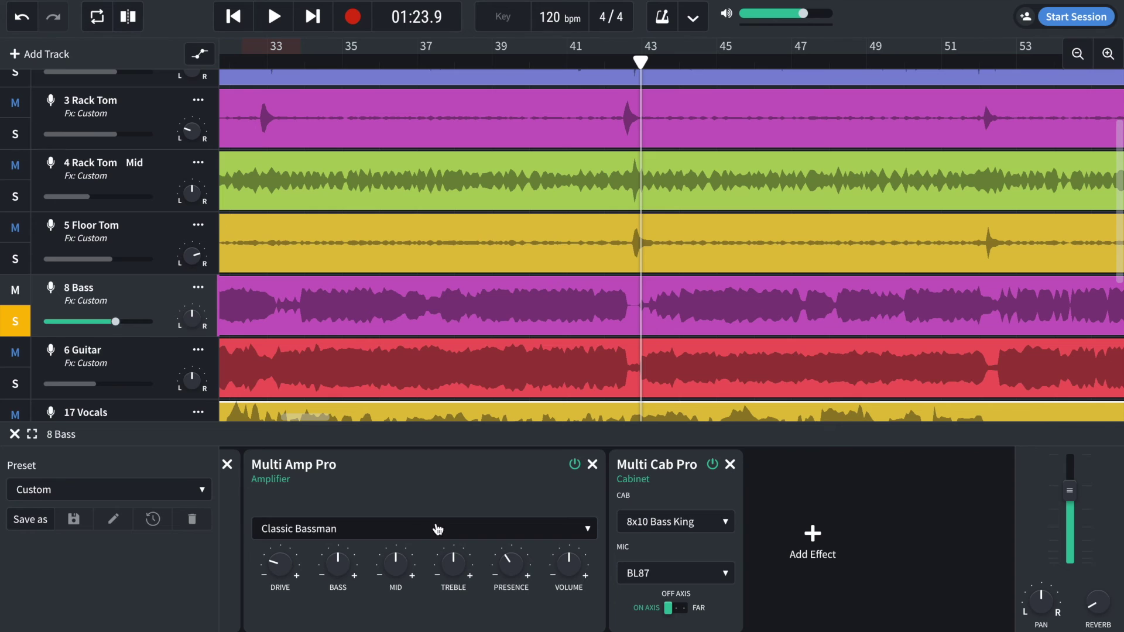
click(649, 577)
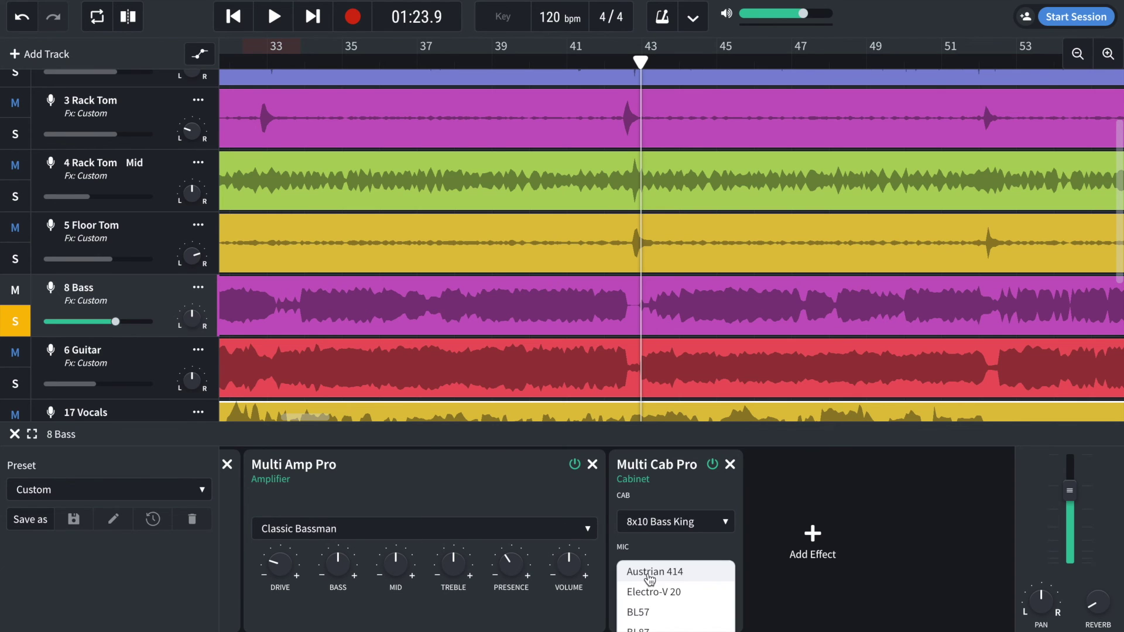
click(736, 550)
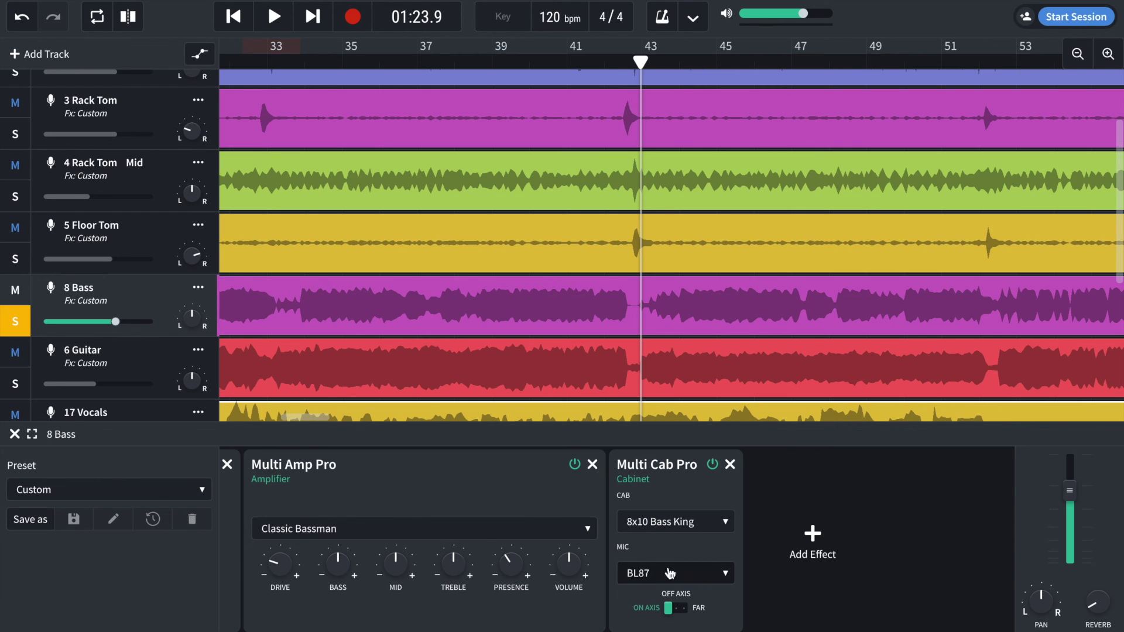
Step: Play the bass mix from bar 41 and stop it
click(575, 59)
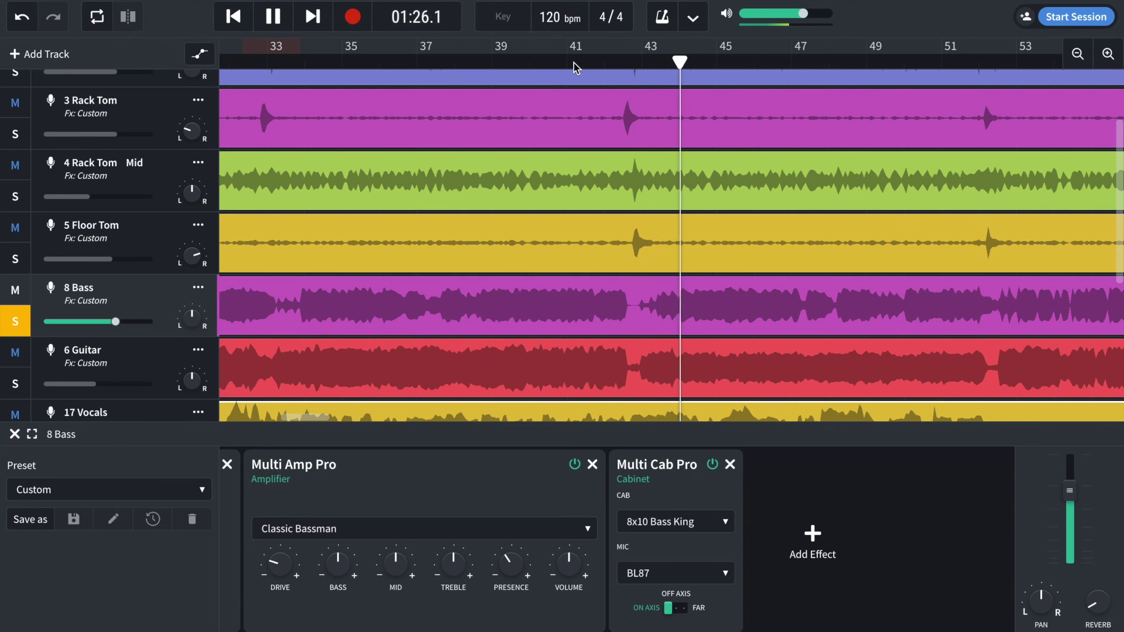
key(space)
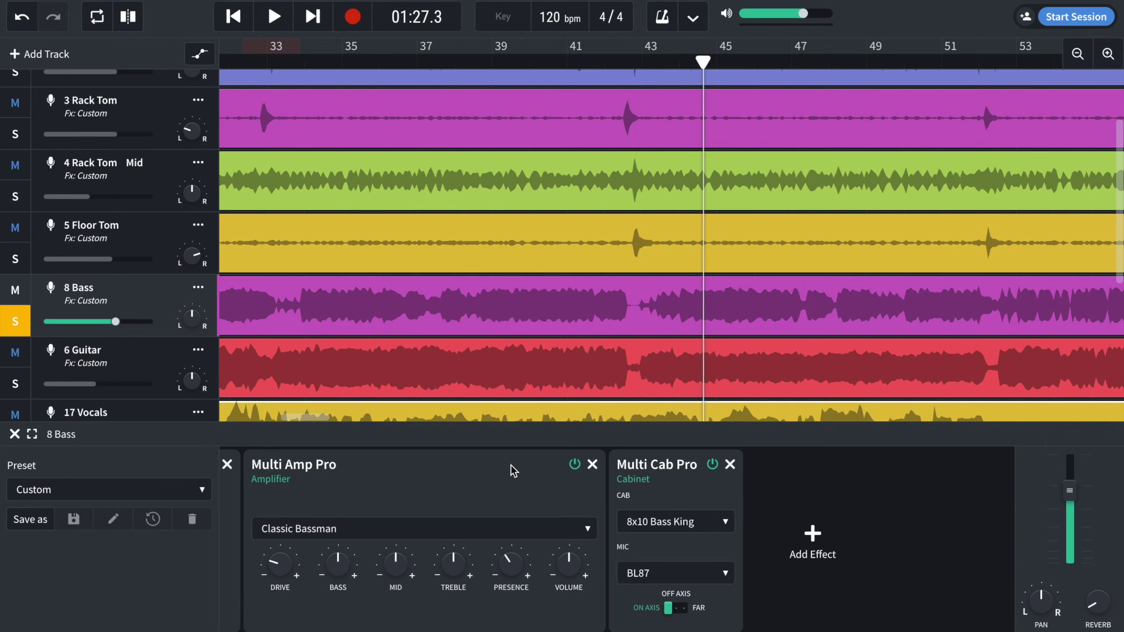
scroll(514, 468, left, 5)
Step: Move solo from 8 Bass to 6 Guitar and inspect its filter and EQ
click(13, 324)
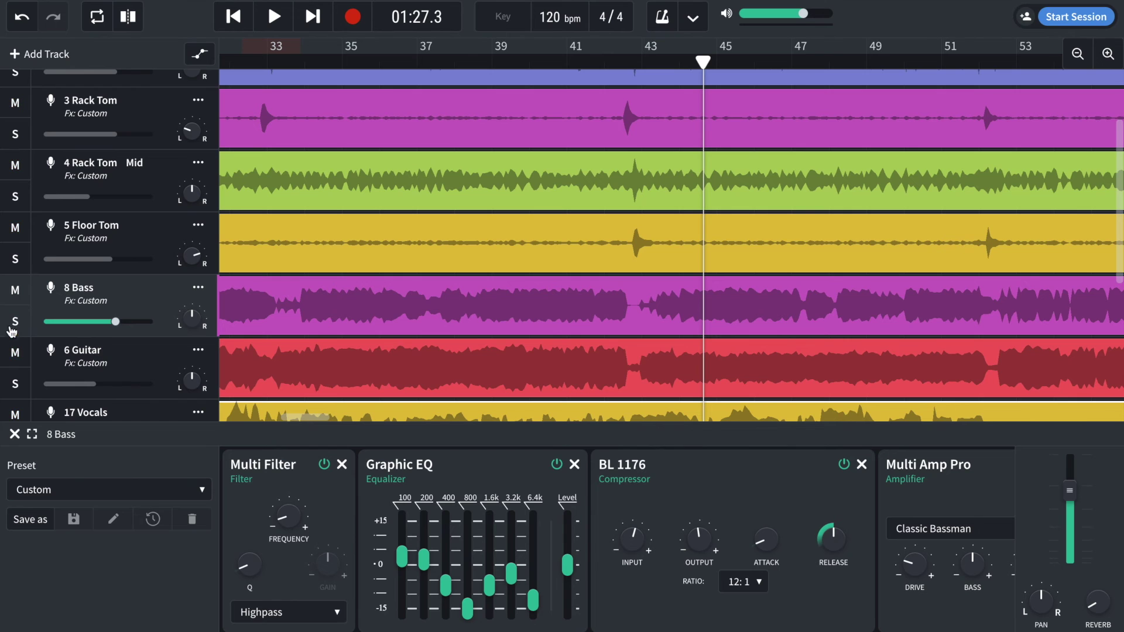
click(14, 383)
scroll(304, 404, down, 2)
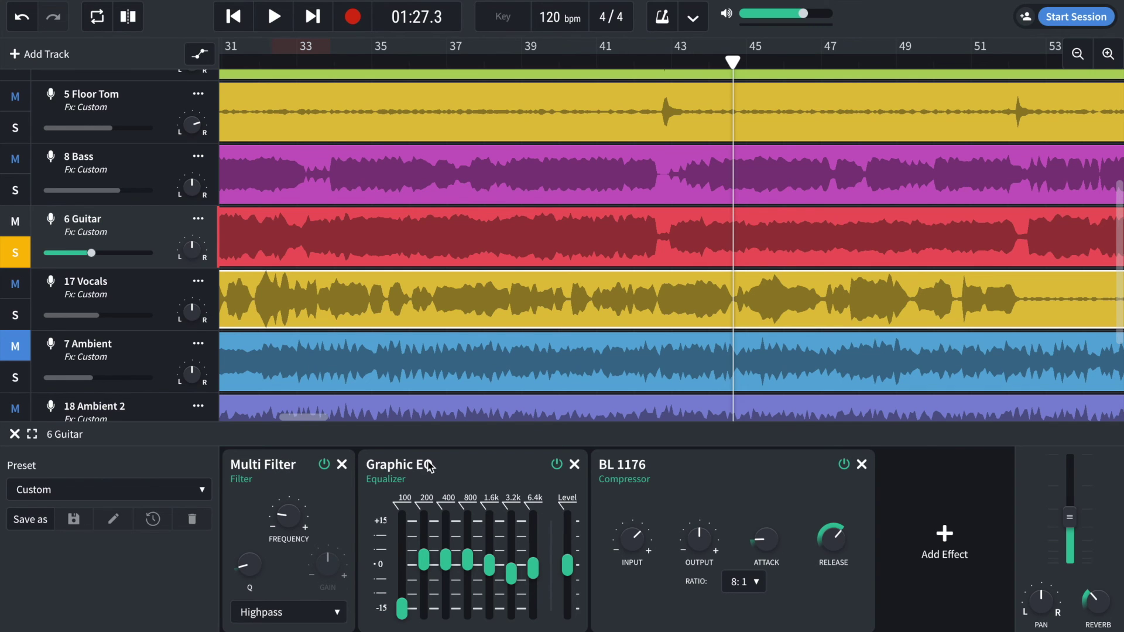
mouse_move(283, 515)
mouse_move(509, 573)
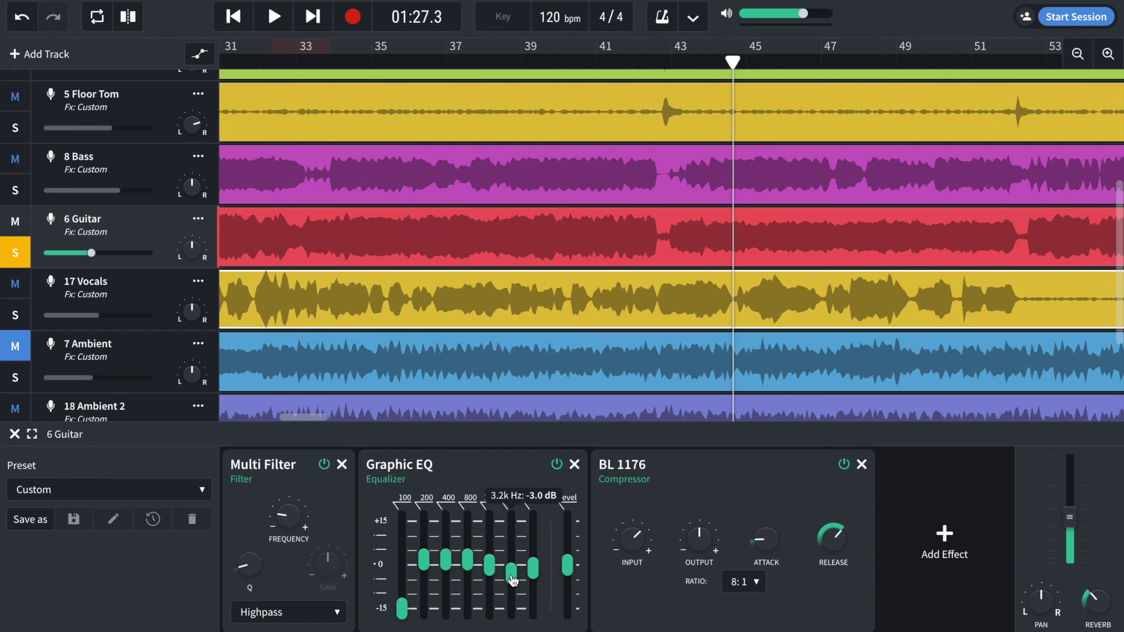
Step: Look over the rest of the guitar chain, then move solo to 17 Vocals
scroll(511, 579, right, 2)
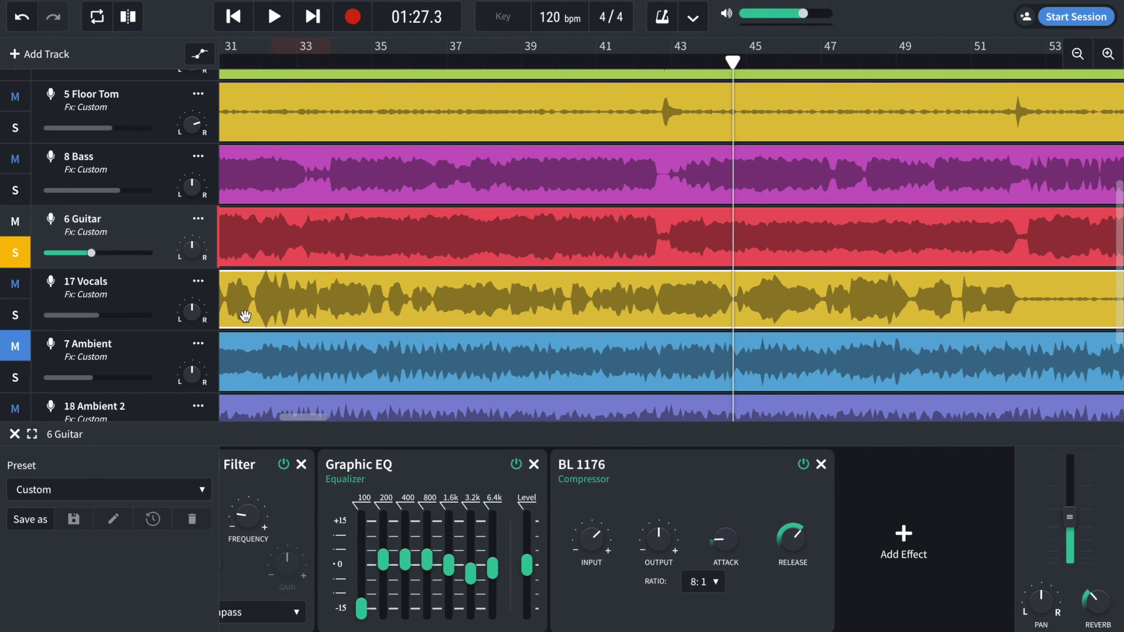
scroll(466, 295, left, 2)
scroll(466, 296, down, 1)
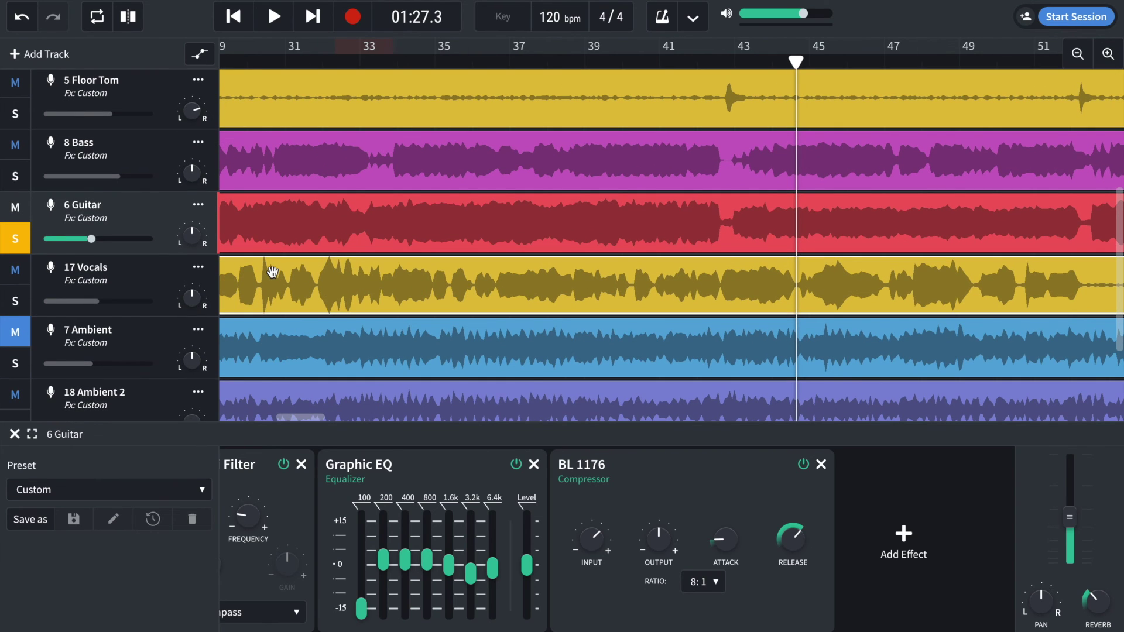
click(15, 300)
click(15, 238)
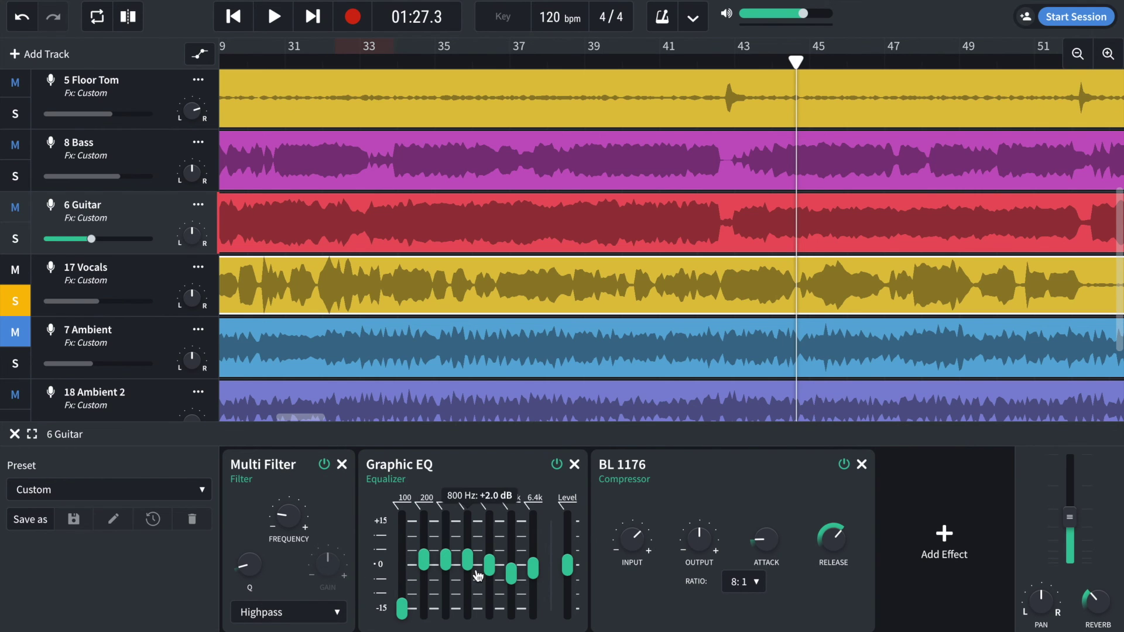
Step: Open the 17 Vocals effect chain and scroll through it to the bypassed DIGI Comp and D-Delay
scroll(657, 572, right, 2)
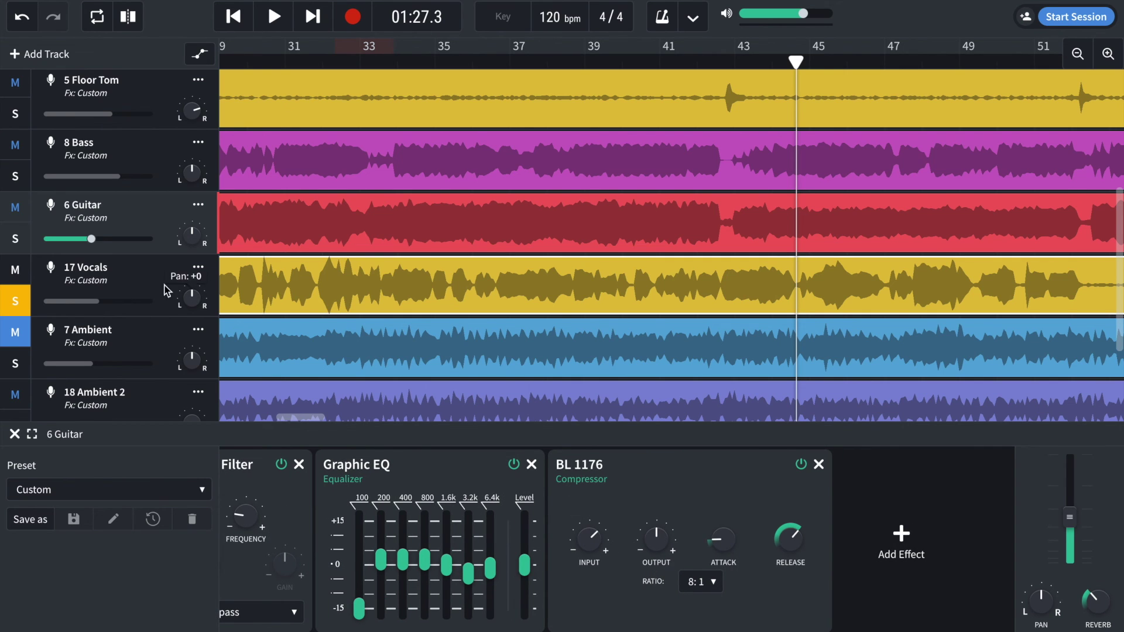
click(124, 266)
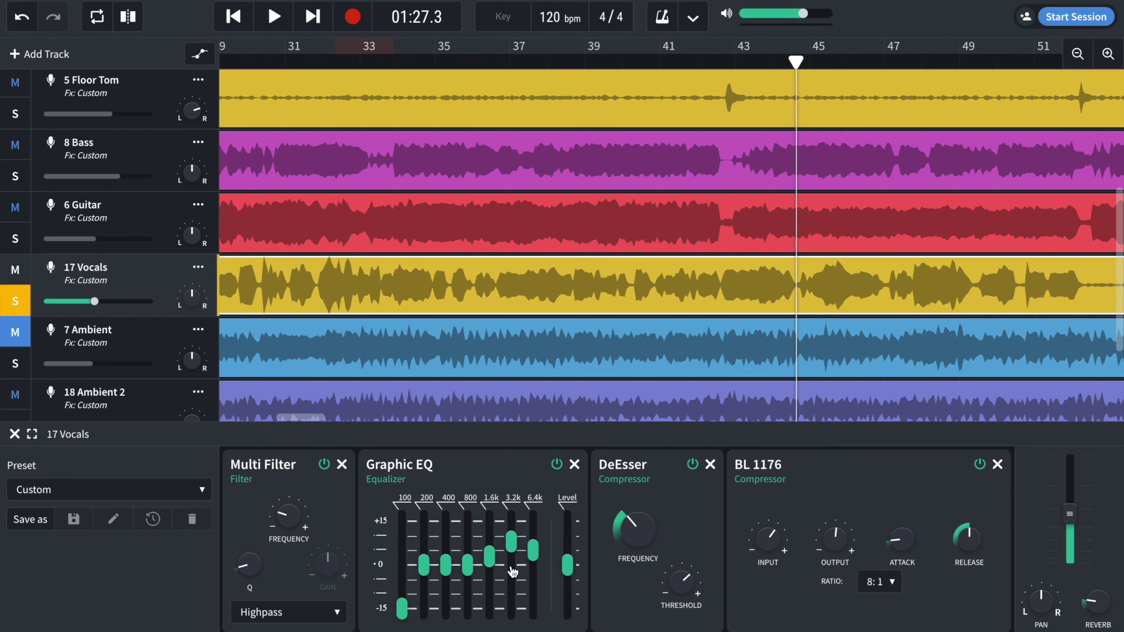
mouse_move(493, 537)
mouse_move(644, 545)
scroll(644, 544, right, 5)
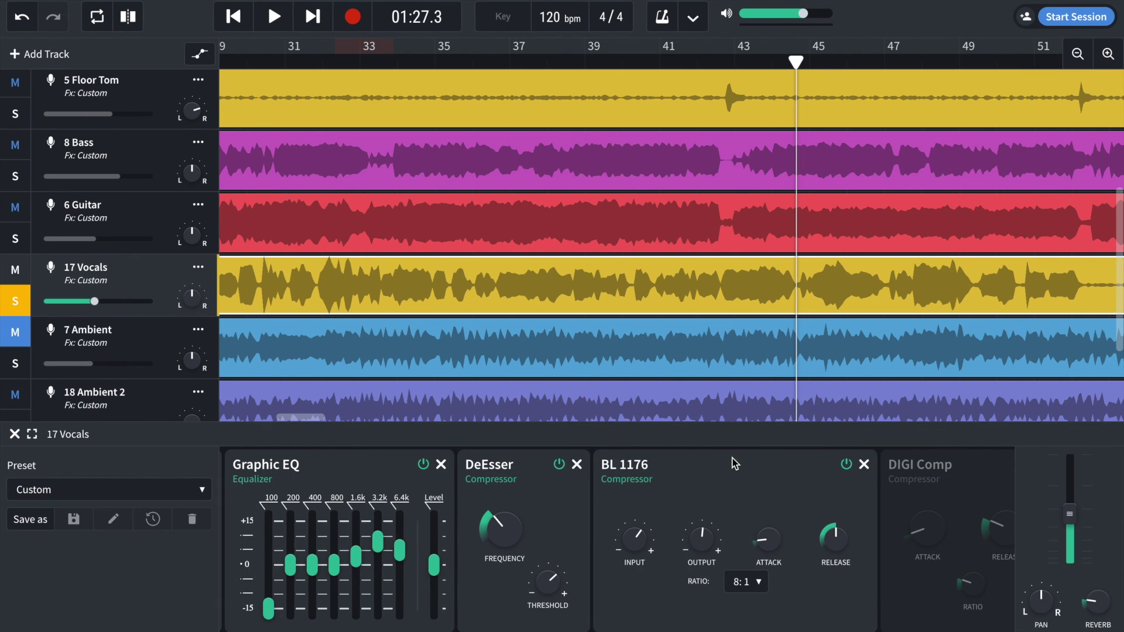
scroll(731, 582, right, 2)
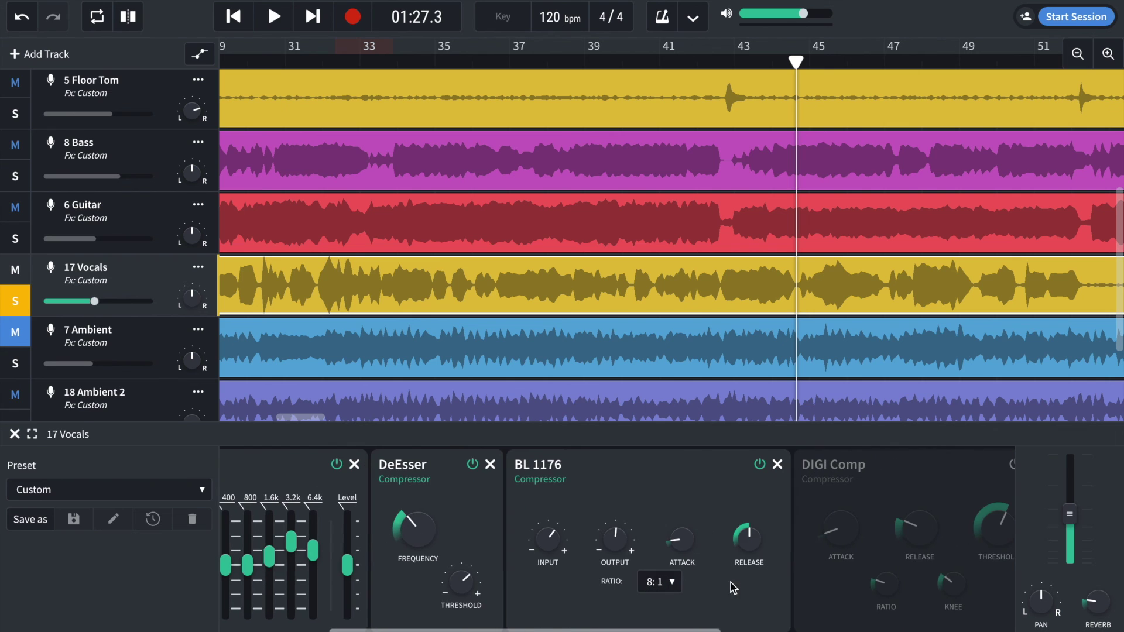
scroll(718, 574, right, 10)
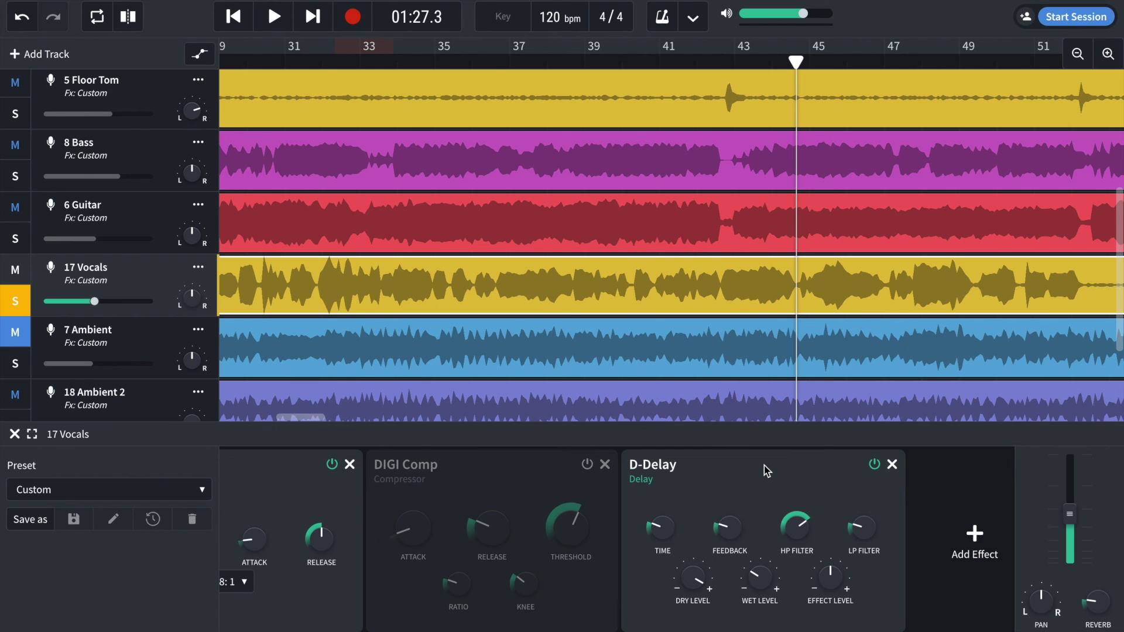
scroll(764, 465, right, 1)
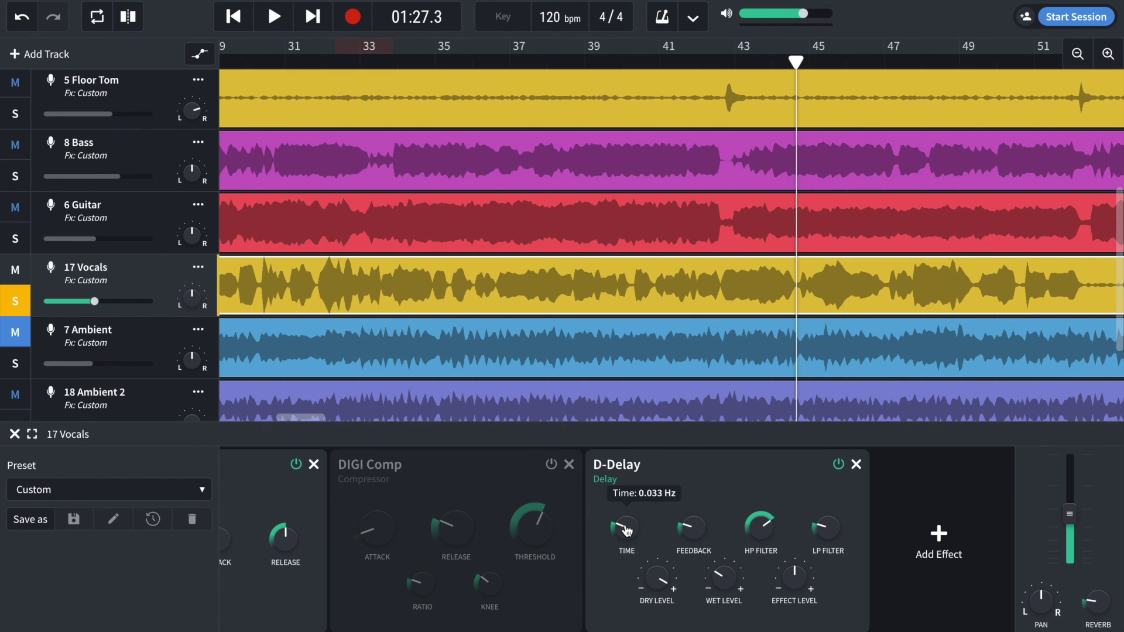
Step: Check the vocal D-Delay knobs and Reverb send, then take 17 Vocals out of solo
mouse_move(731, 594)
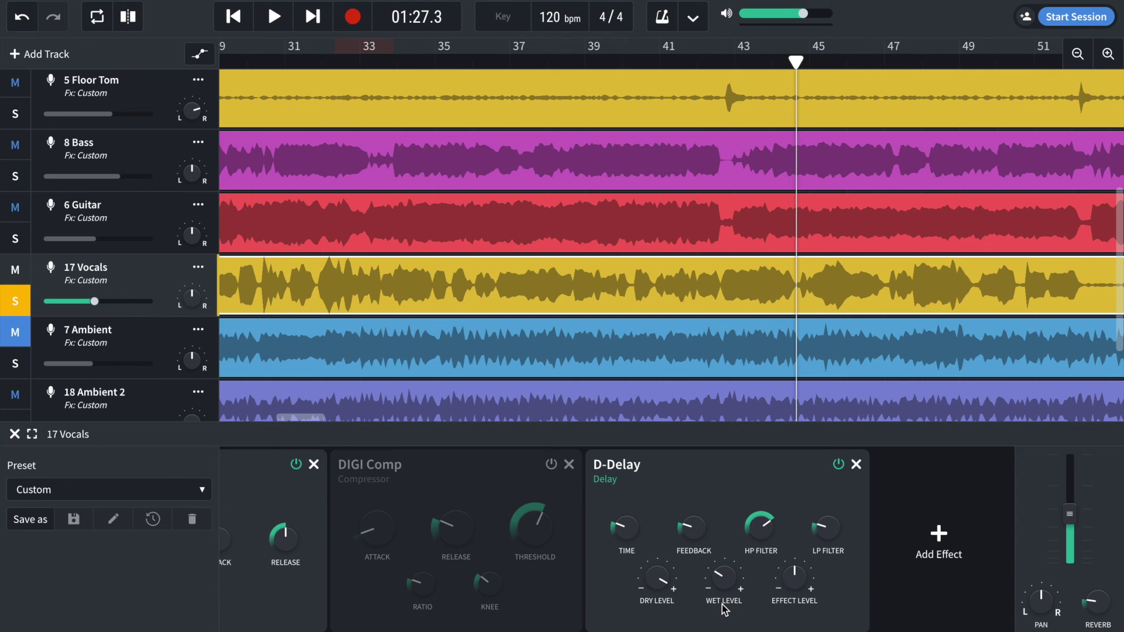
mouse_move(1099, 604)
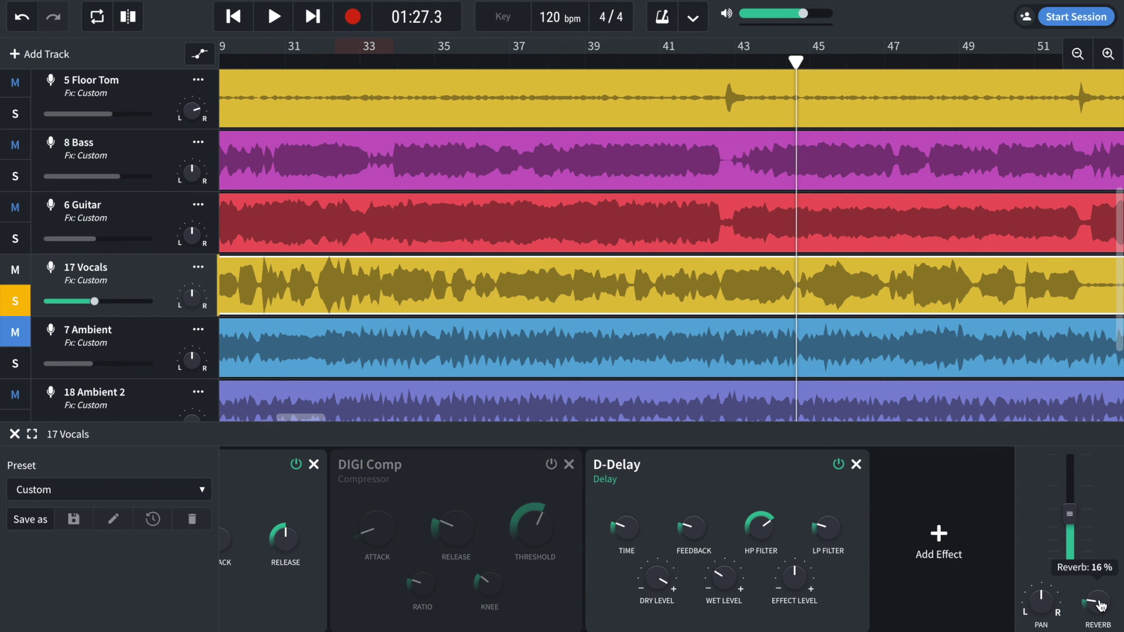
click(15, 304)
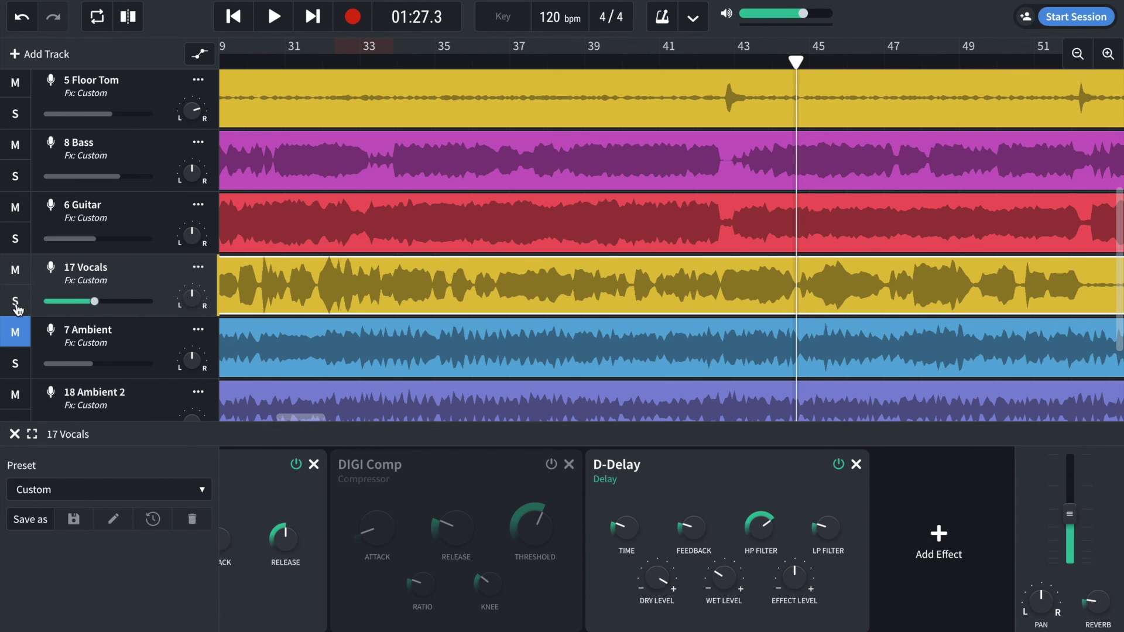
scroll(17, 308, down, 3)
Step: Compare the 18 Ambient 2 and 16 Ambient Guitar plucky chains, each a single highpass Multi Filter
click(120, 294)
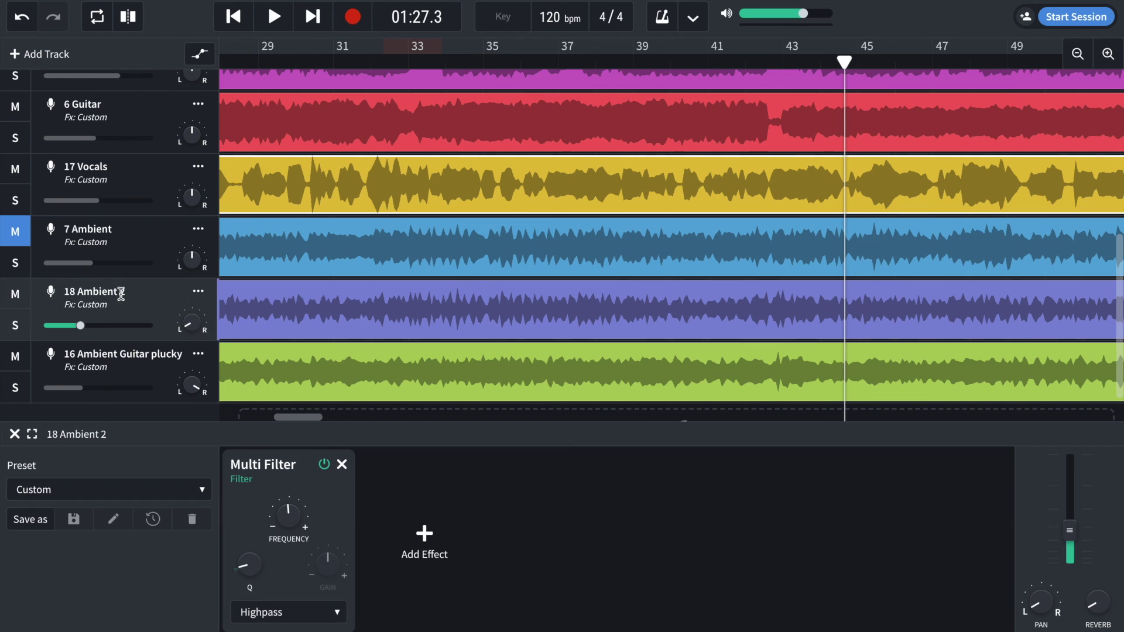
click(125, 353)
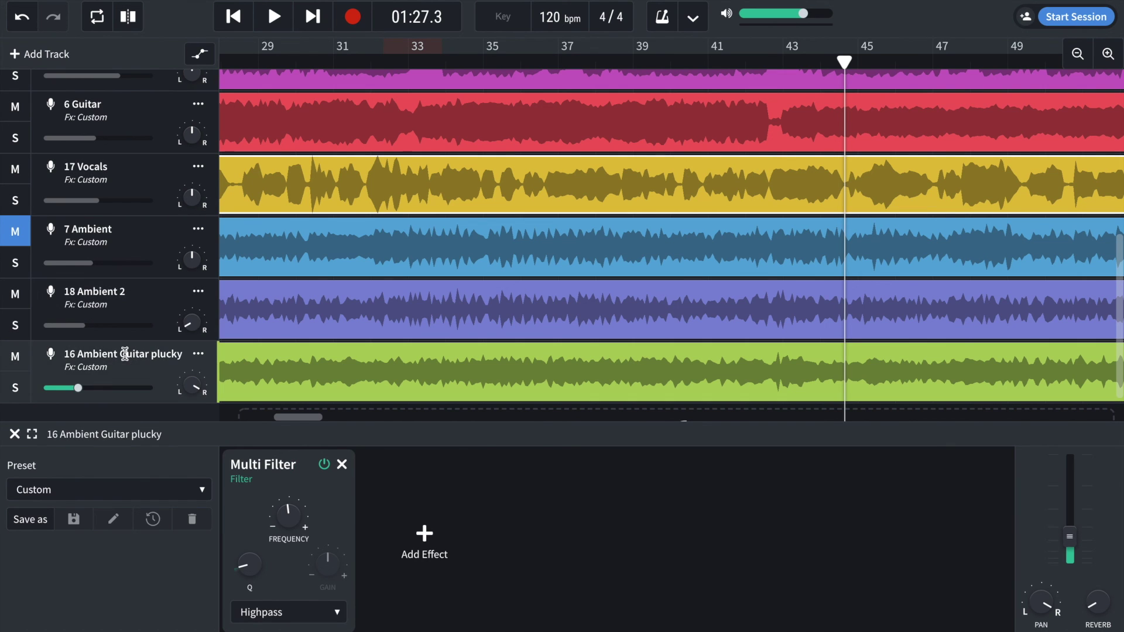
click(121, 290)
click(124, 367)
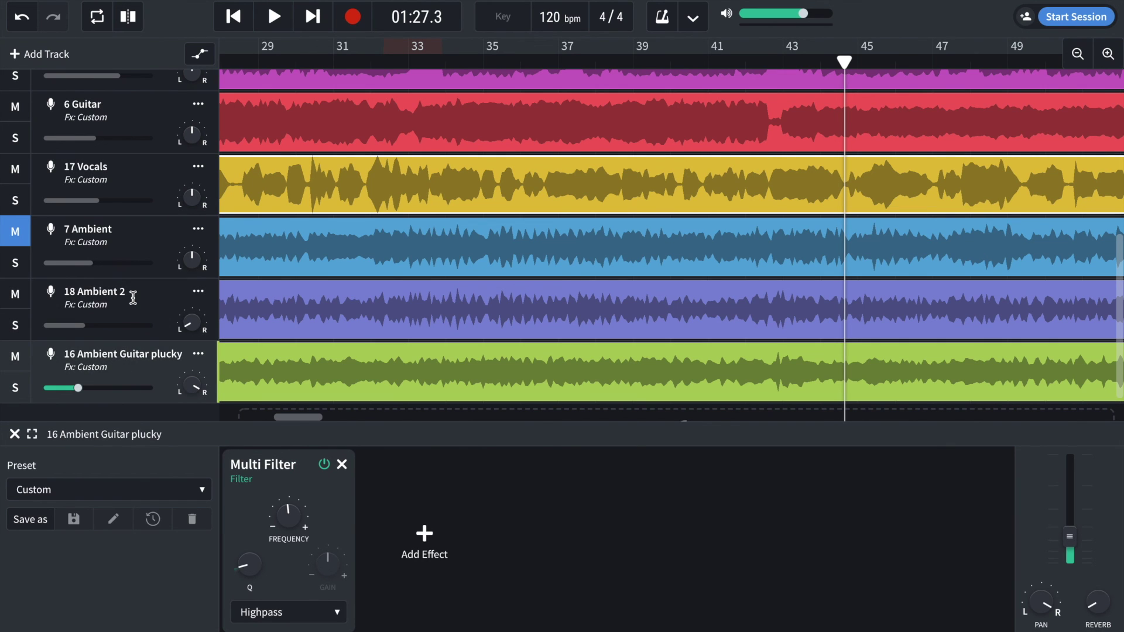